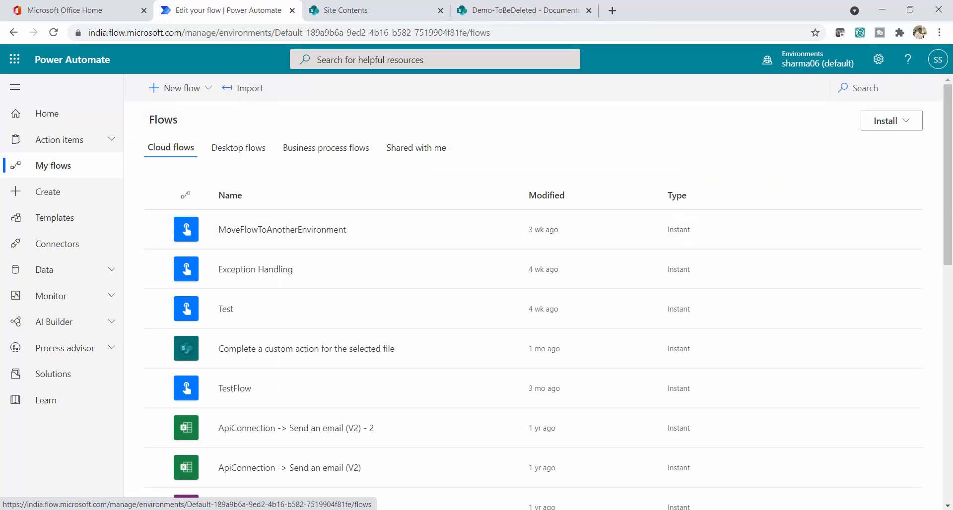
Step: Check the My flows list of the infoventuretraining tenant in the Incognito window, then return to the sharma06 environment
click(449, 479)
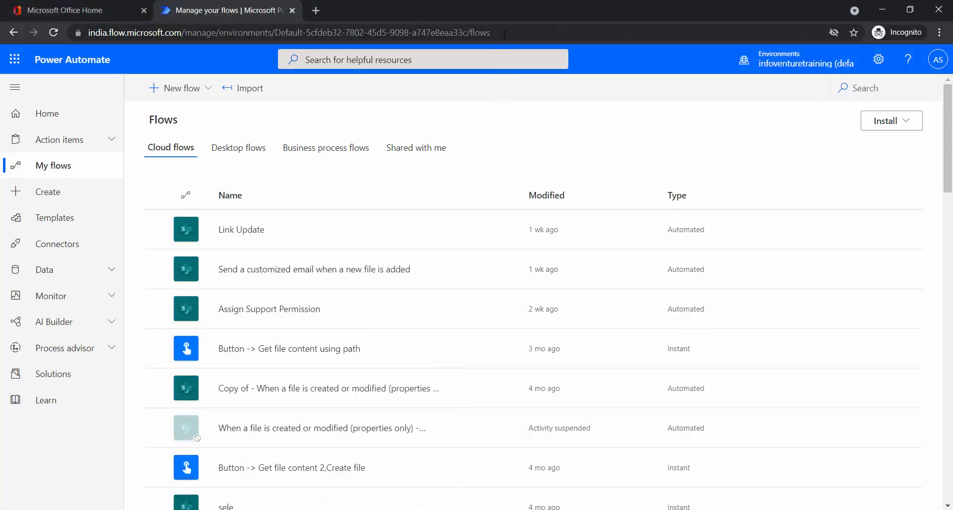
click(504, 34)
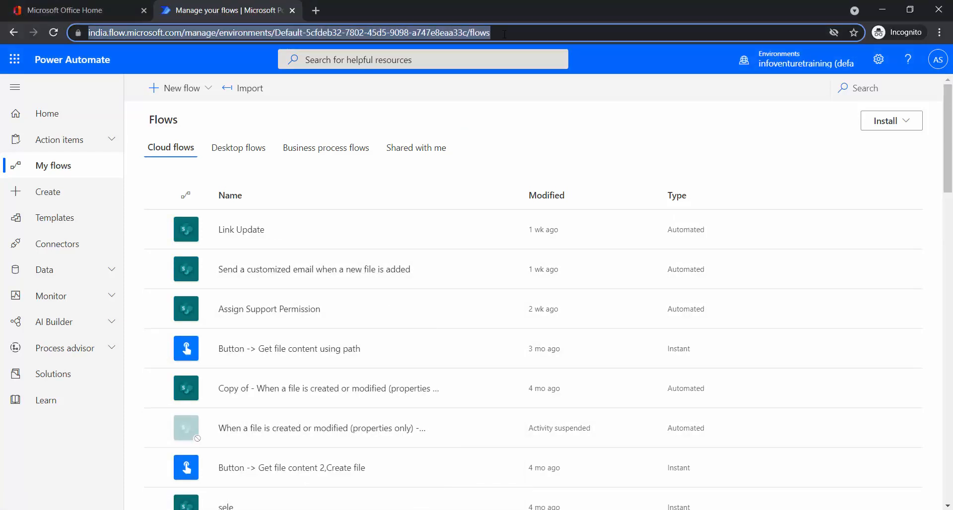
key(Return)
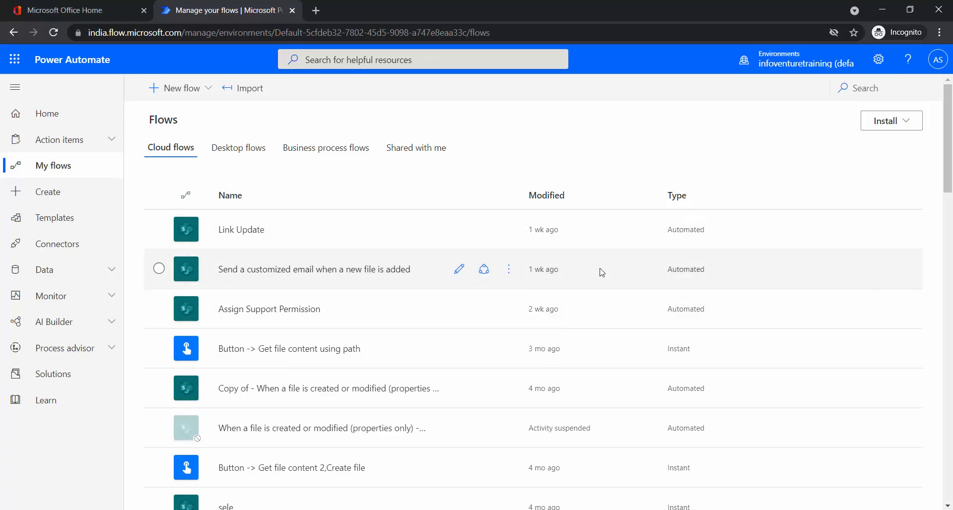
click(381, 509)
click(355, 473)
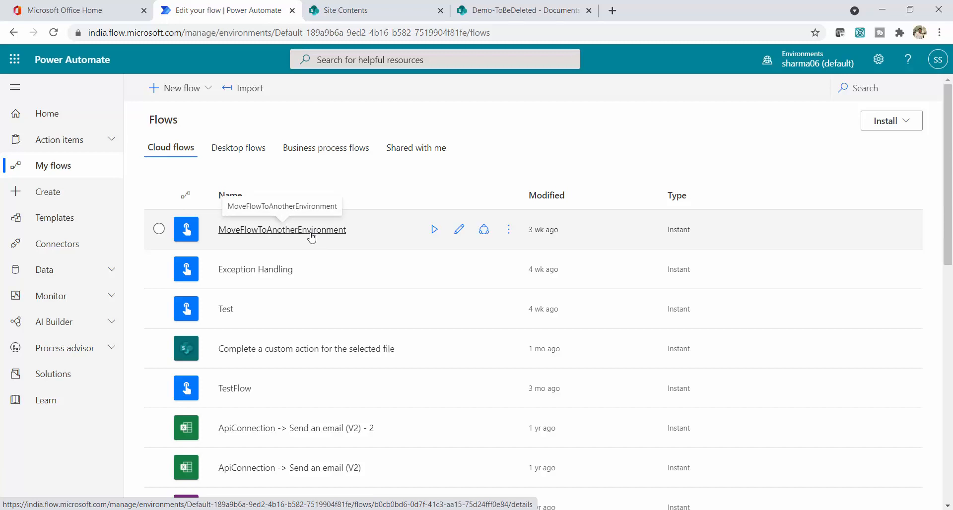
Step: Open the MoveFlowToAnotherEnvironment flow for editing and expand its Apply to each and Send an email (V2) steps
click(458, 230)
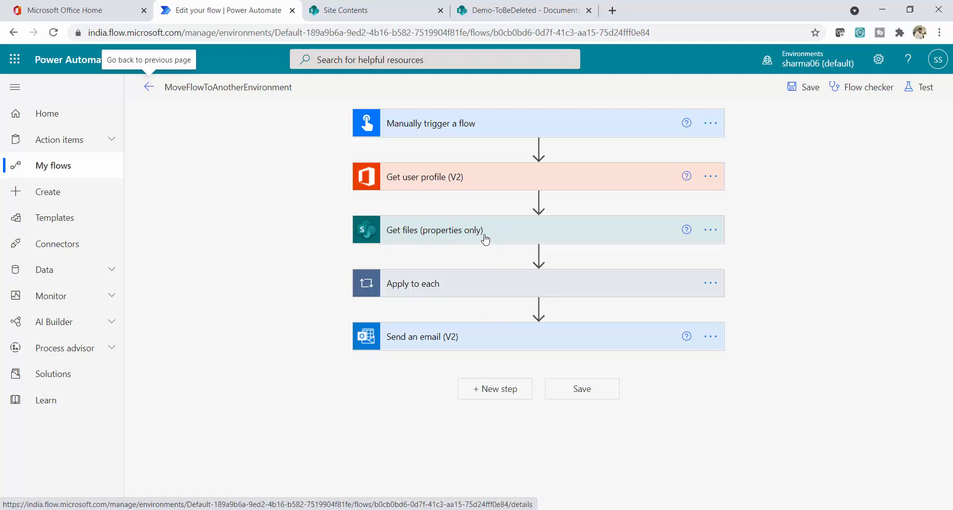
click(475, 280)
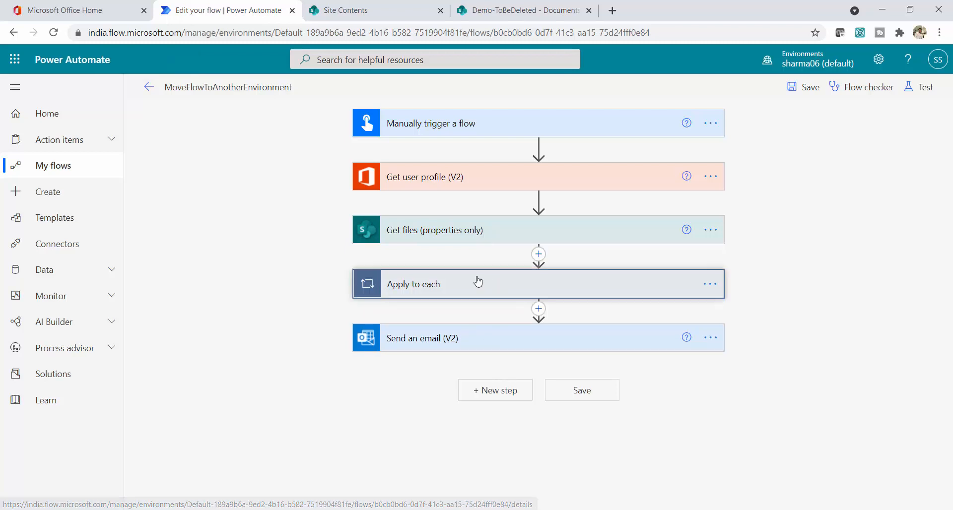
scroll(273, 329, down, 1)
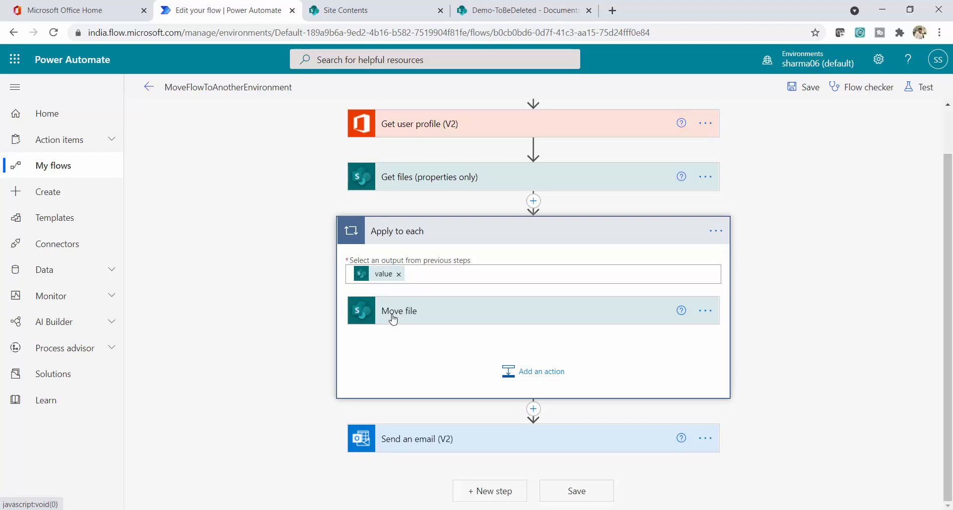
click(451, 447)
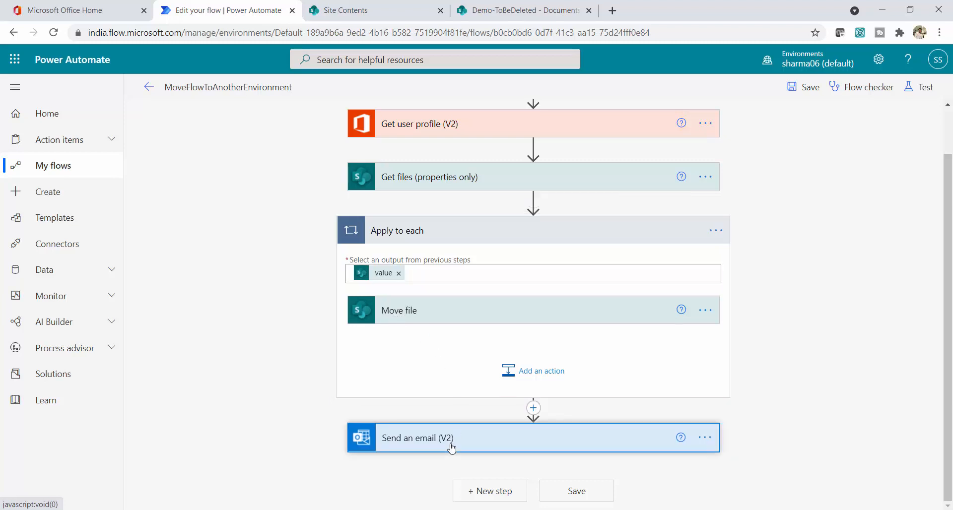
scroll(491, 384, down, 2)
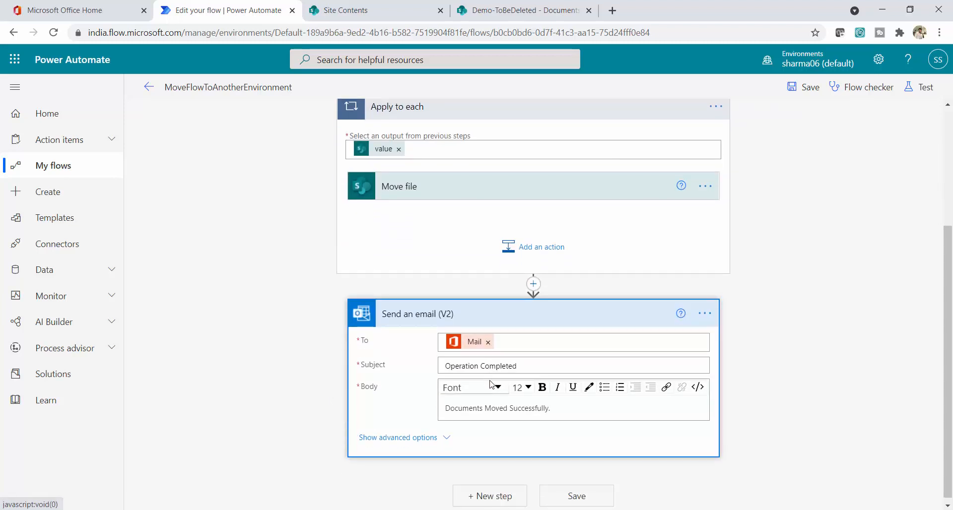
scroll(491, 384, up, 2)
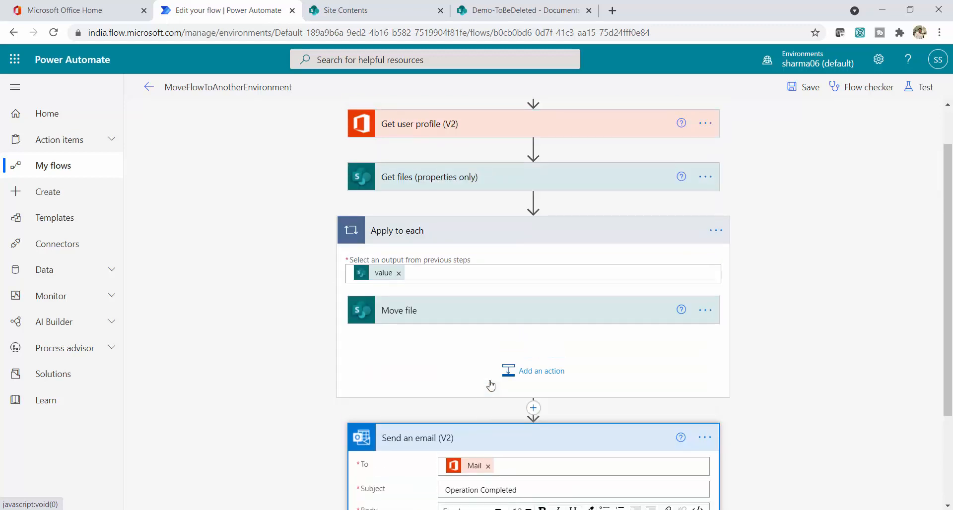
Step: Expand the Get user profile (V2) action and review how its user feeds the recipient of the email action
scroll(491, 380, up, 1)
click(403, 180)
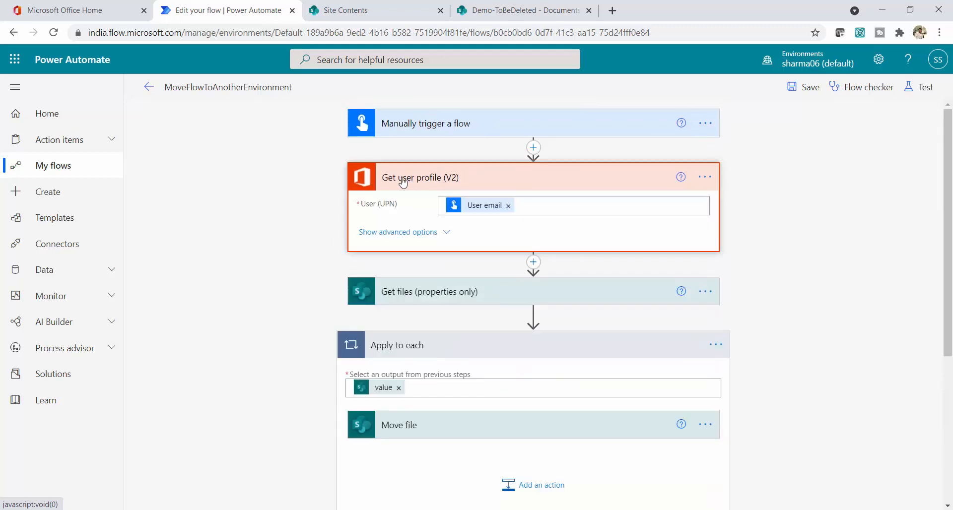
click(712, 179)
click(703, 183)
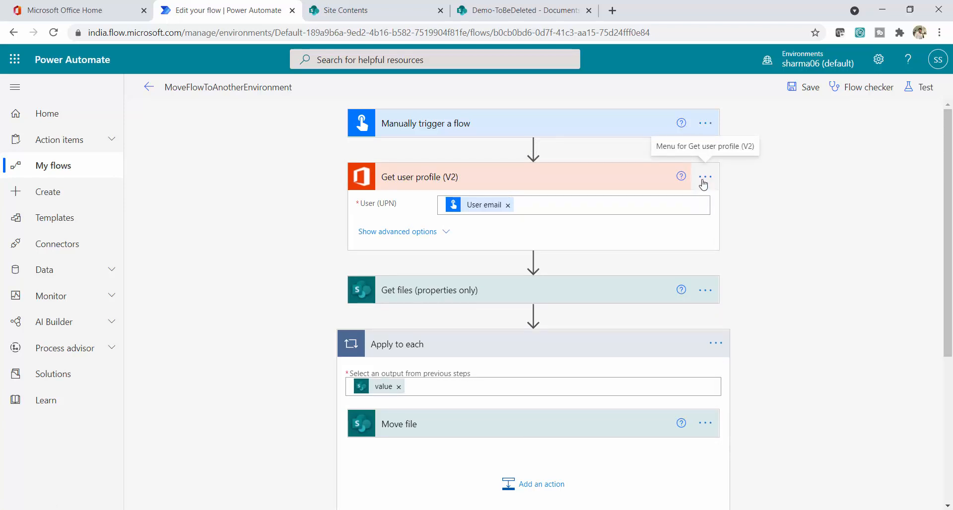
scroll(842, 304, down, 2)
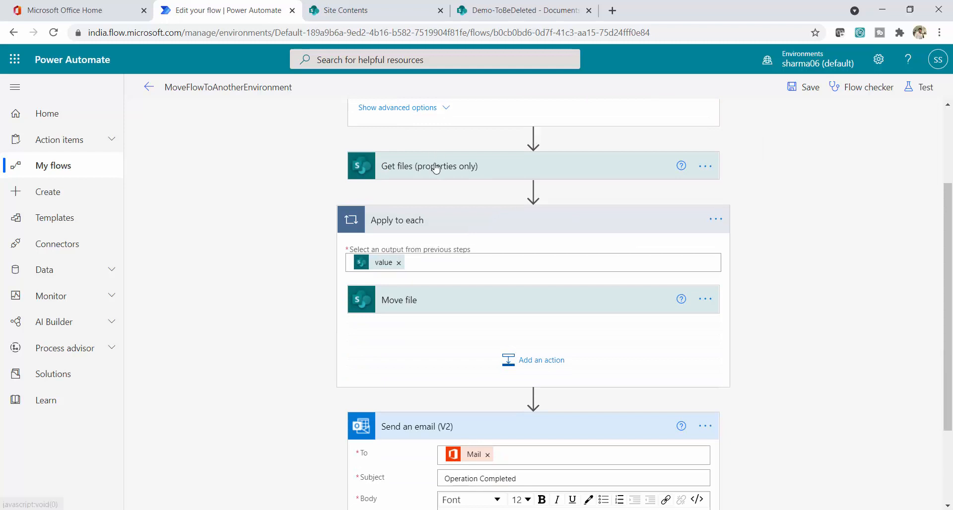
scroll(506, 296, down, 2)
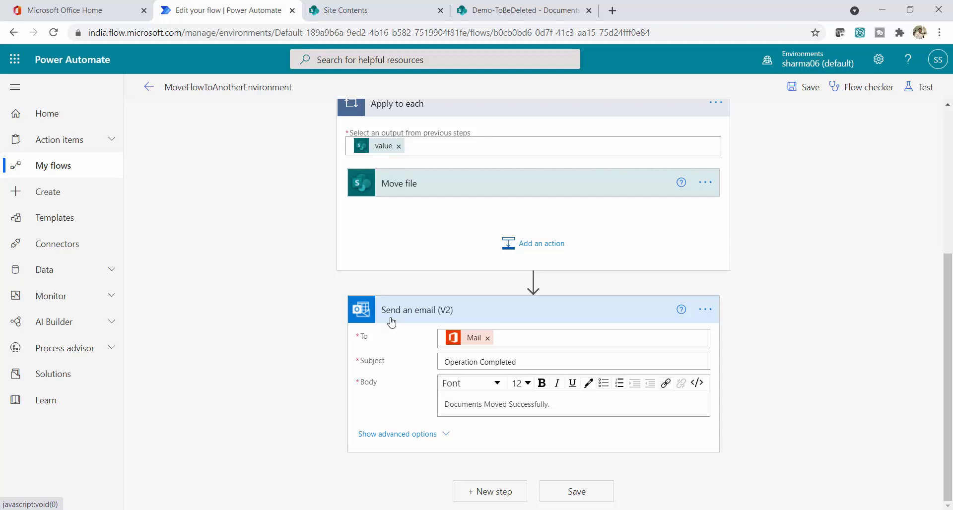
scroll(858, 355, up, 1)
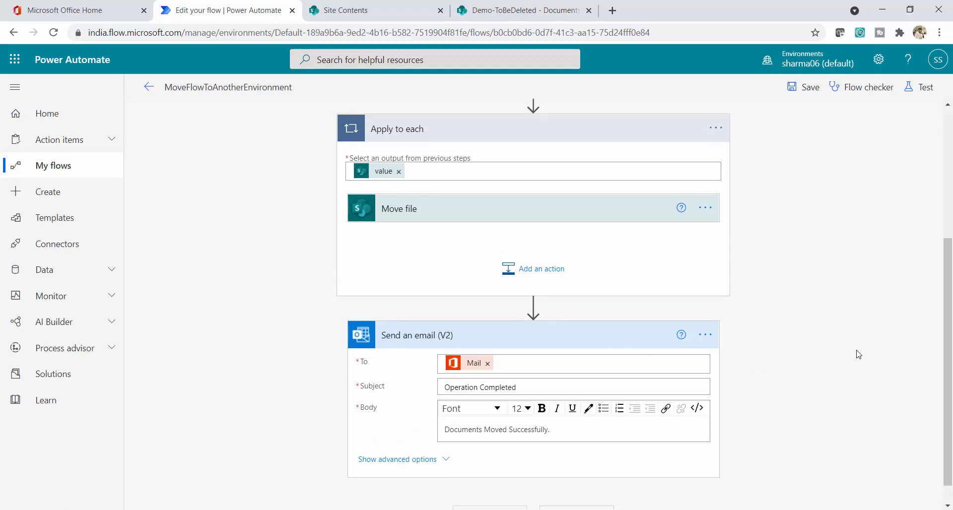
scroll(857, 355, up, 2)
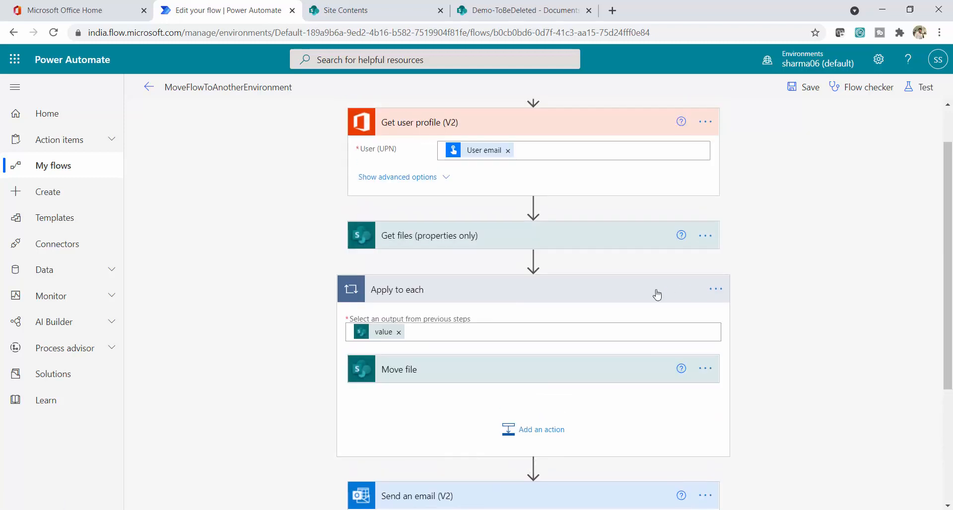
Step: Expand the Get files (properties only) and Move file actions and review their site, library and destination folder settings
click(470, 238)
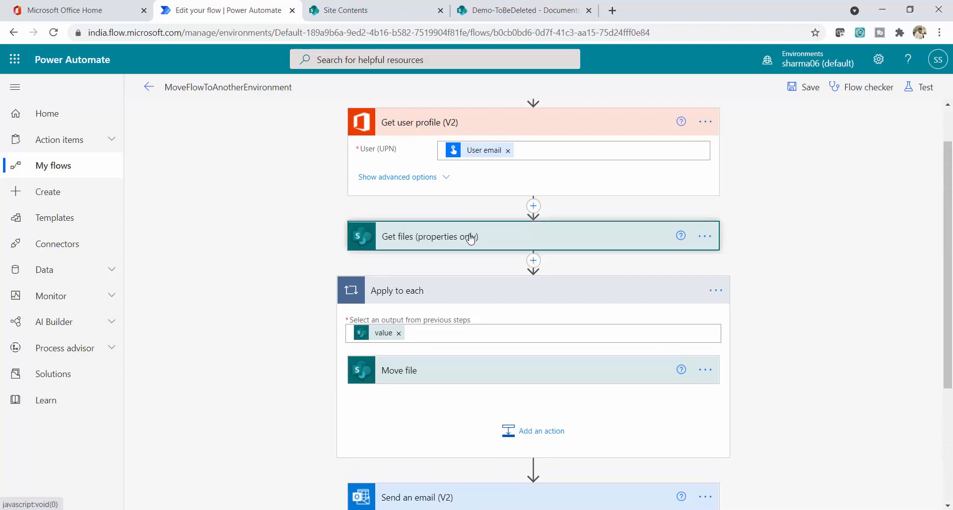
scroll(445, 256, down, 1)
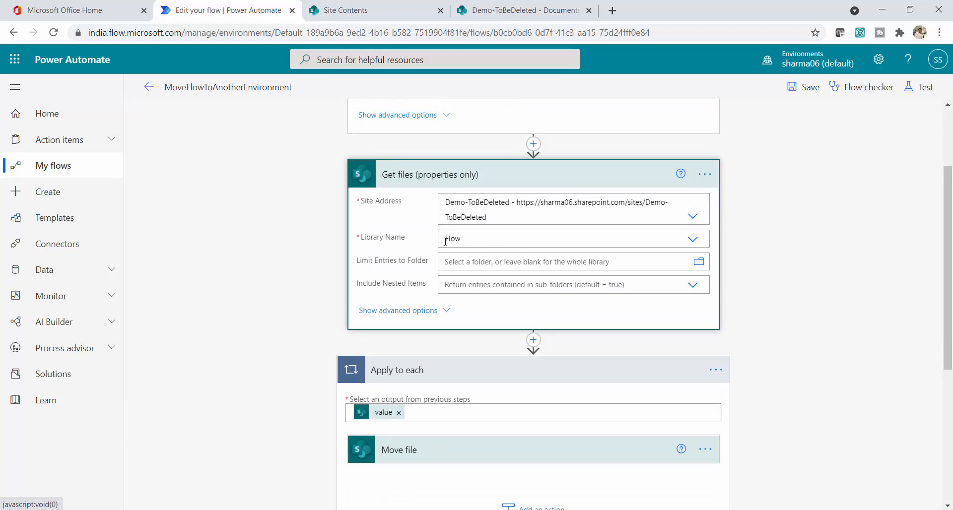
scroll(456, 241, down, 3)
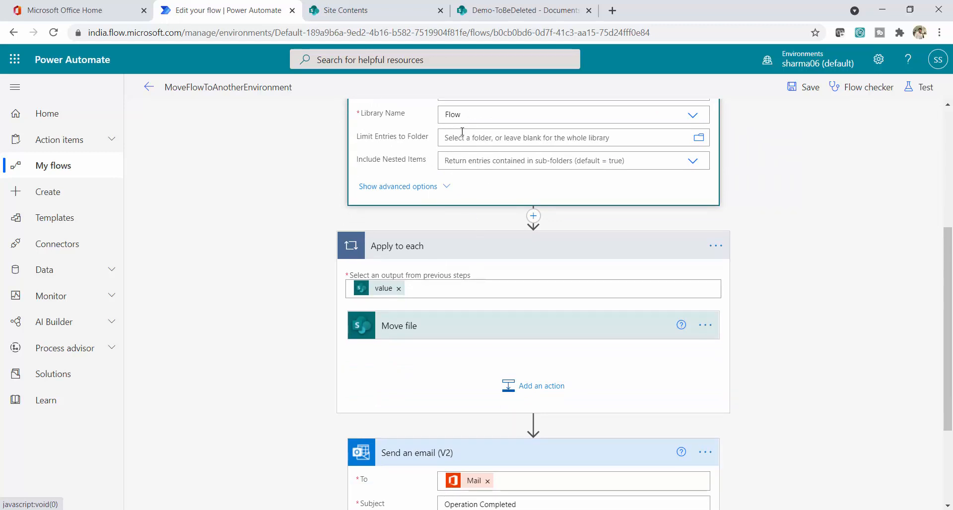
click(496, 334)
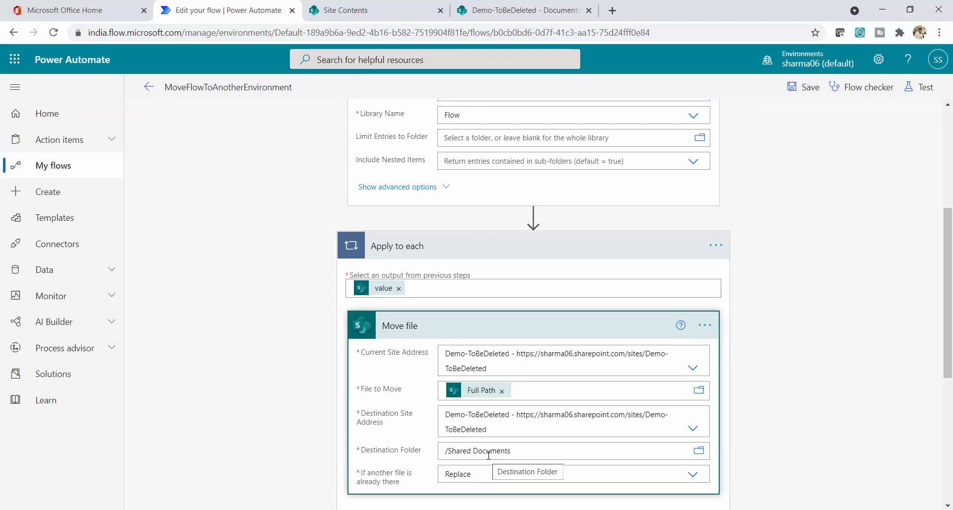
scroll(549, 426, down, 4)
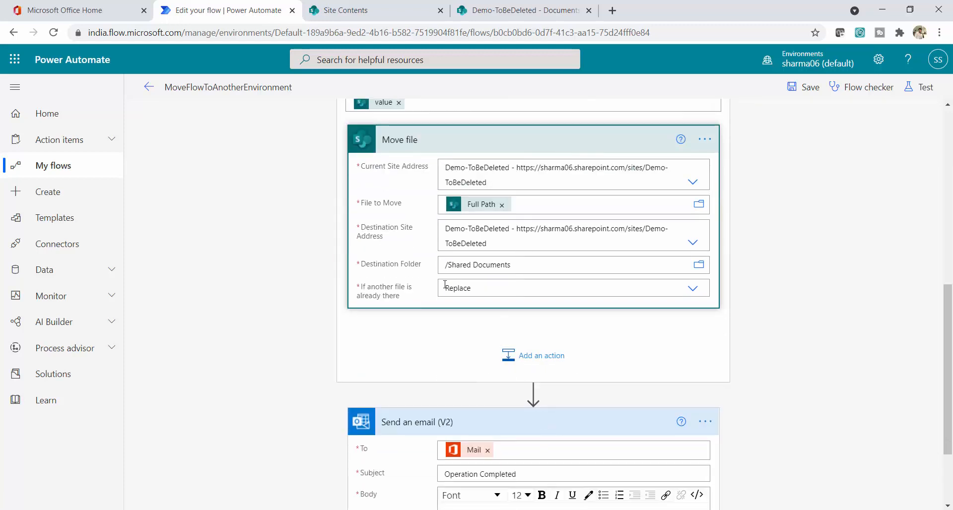
scroll(492, 327, down, 2)
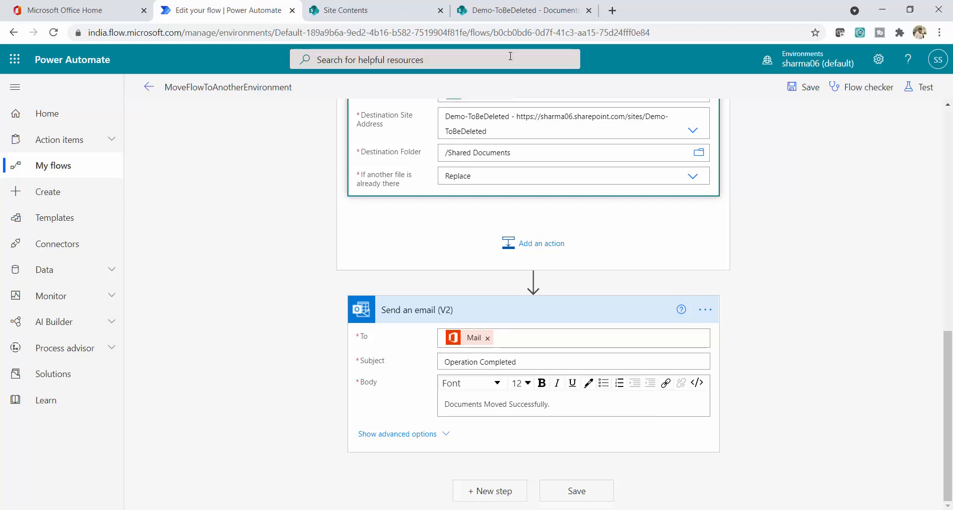
Step: Open the Flow and Documents libraries of the Demo-ToBeDeleted SharePoint site in separate tabs and select all files in Documents
click(373, 12)
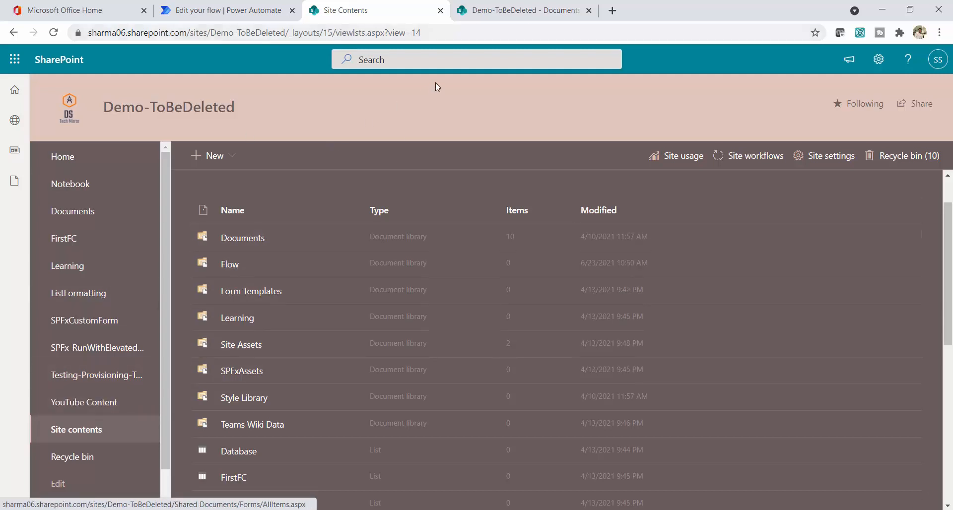
ctrl+click(233, 268)
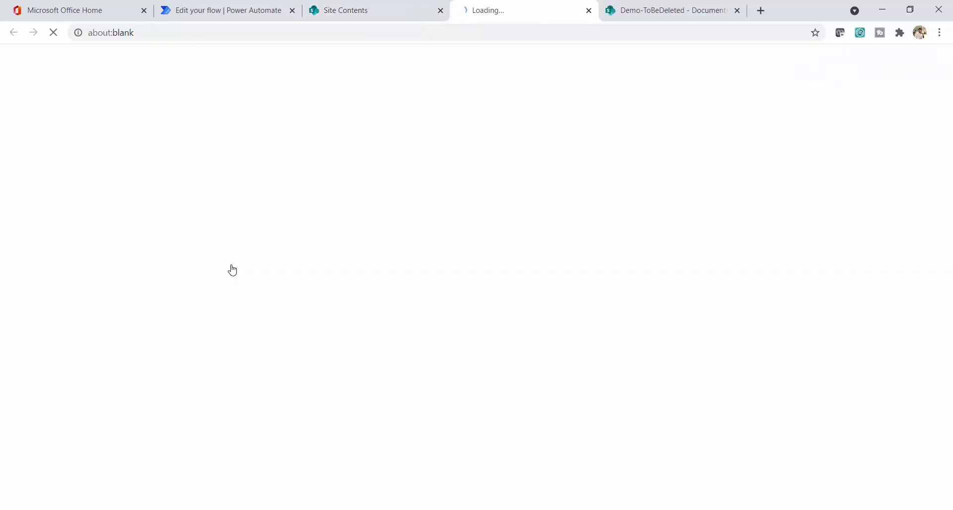
click(390, 12)
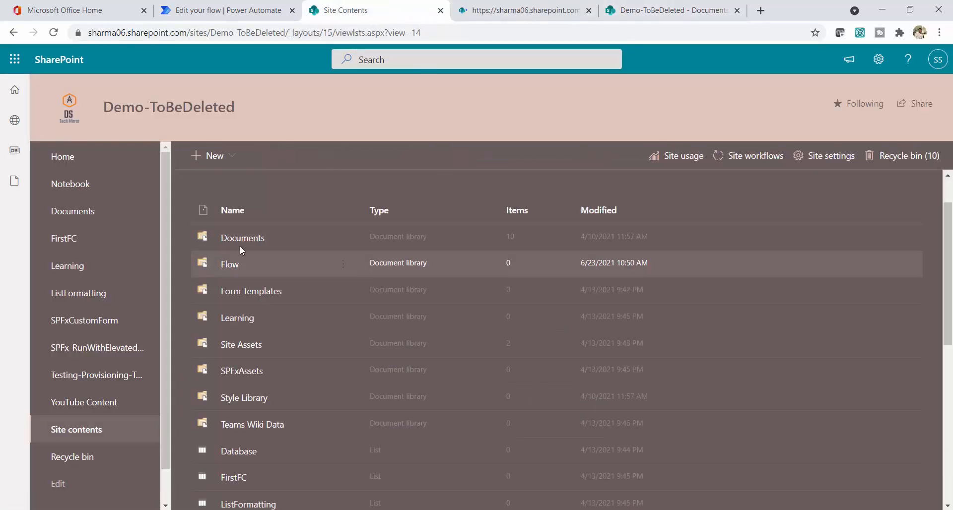
ctrl+click(256, 240)
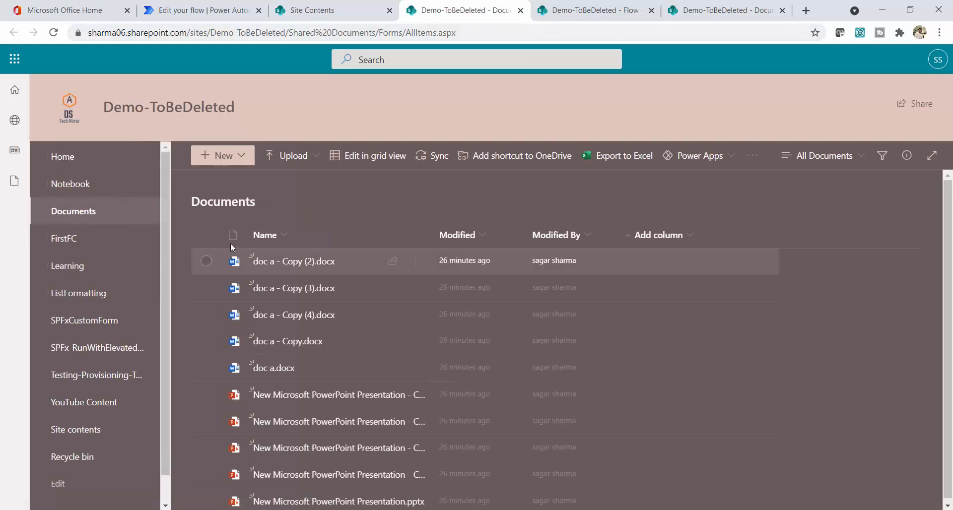
click(206, 235)
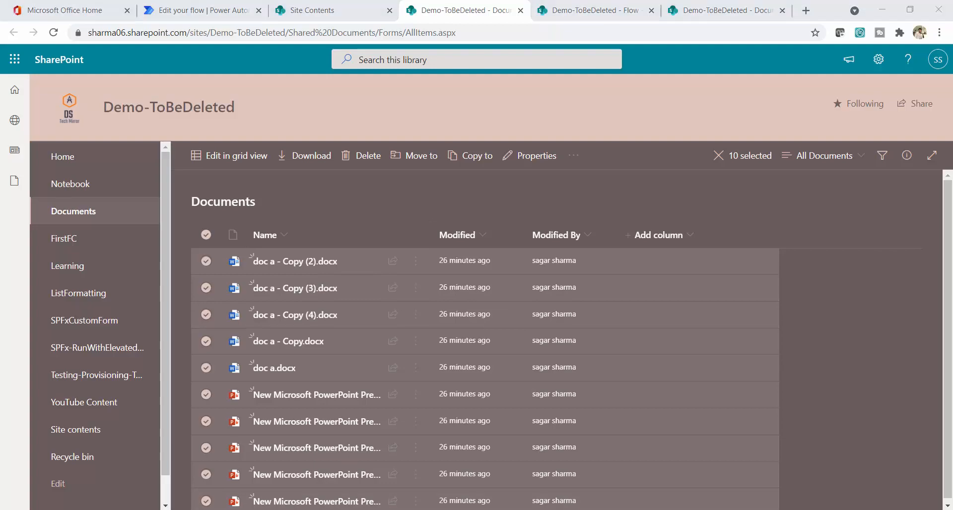
key(alt+Tab)
key(alt+Tab)
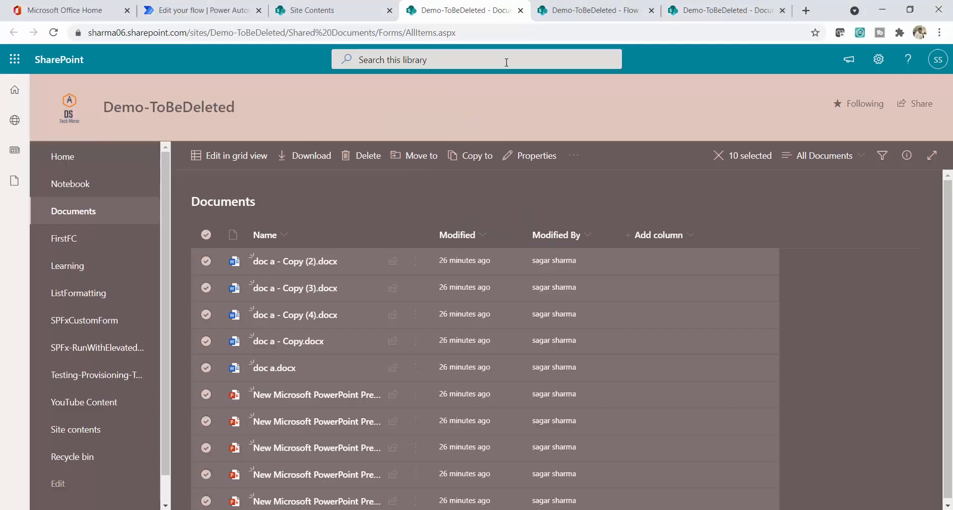
Step: Upload the sample Word and PowerPoint files from the local folder into the Flow library
click(584, 11)
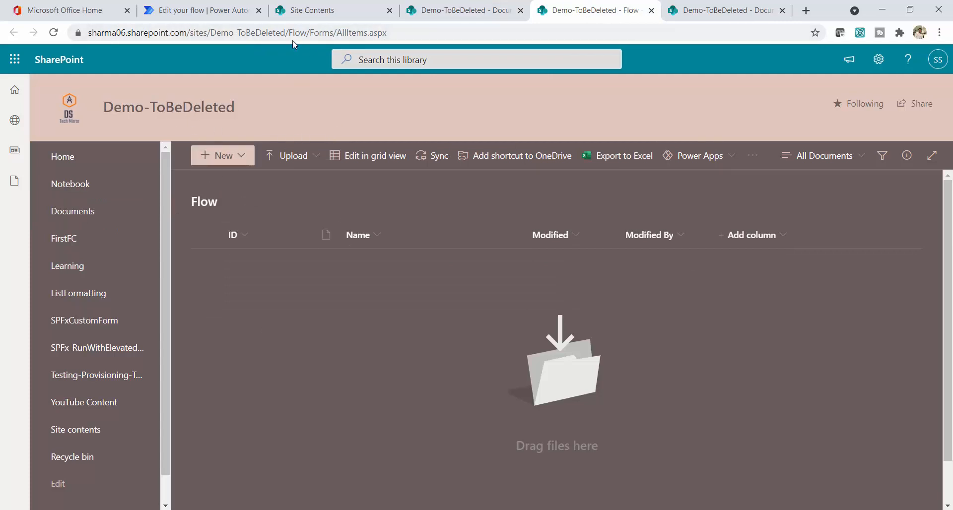
key(alt+Tab)
drag(184, 138, 411, 368)
key(alt+Tab)
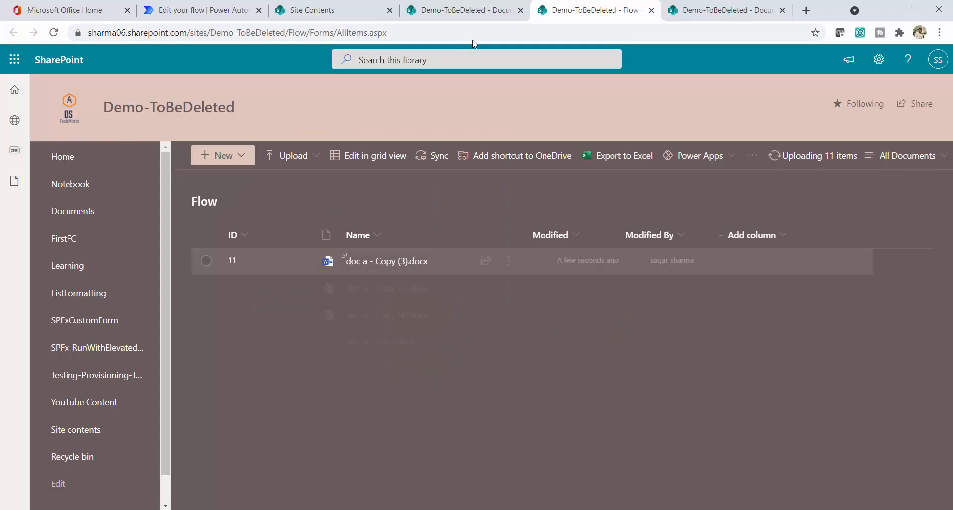
Step: Delete all selected files from the Documents library and check the contents of both libraries
click(486, 7)
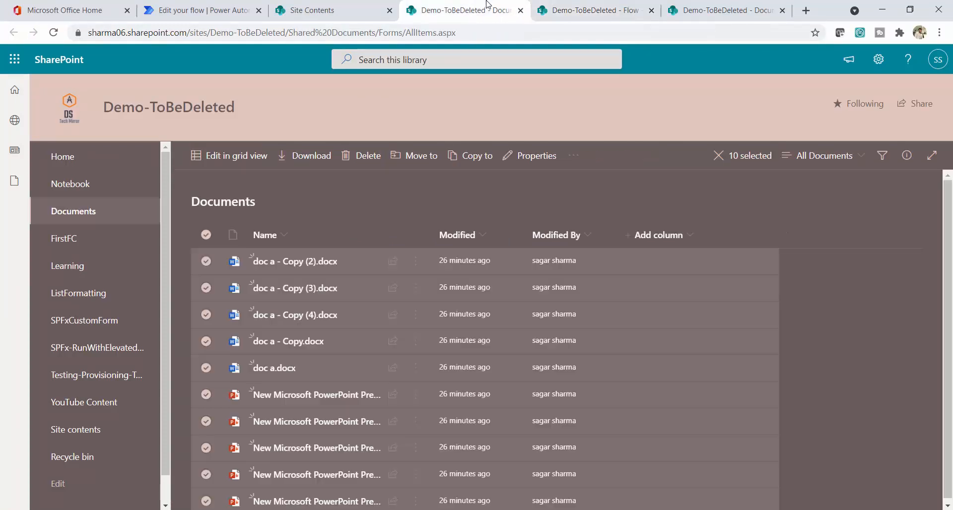
click(362, 156)
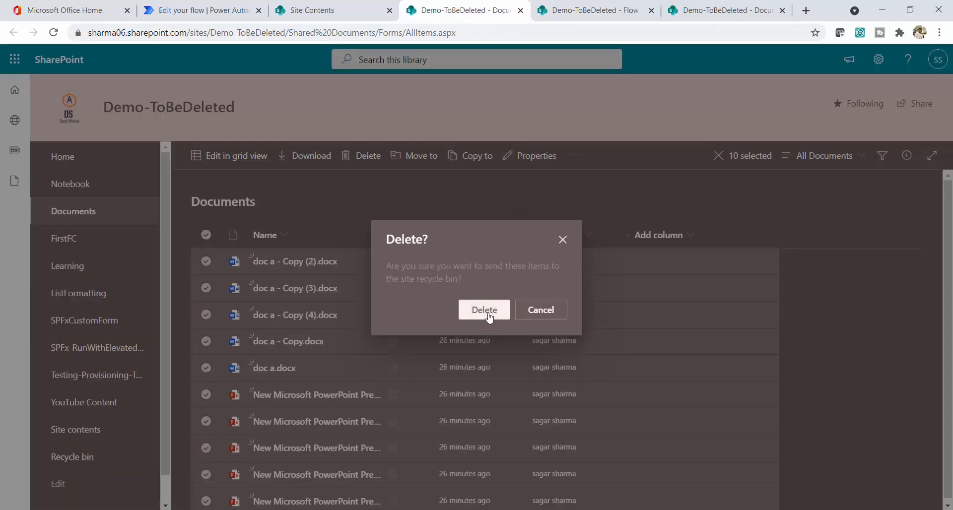
click(488, 314)
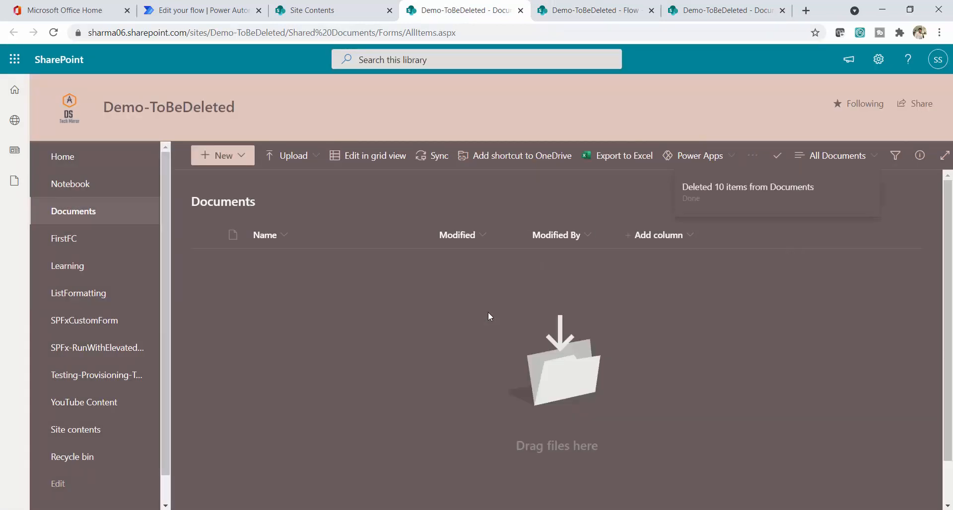
click(554, 9)
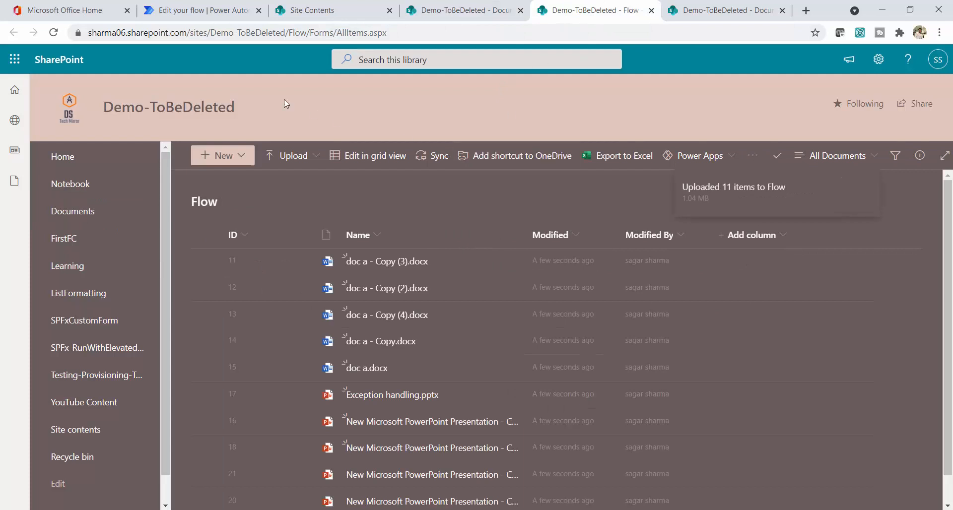
click(464, 10)
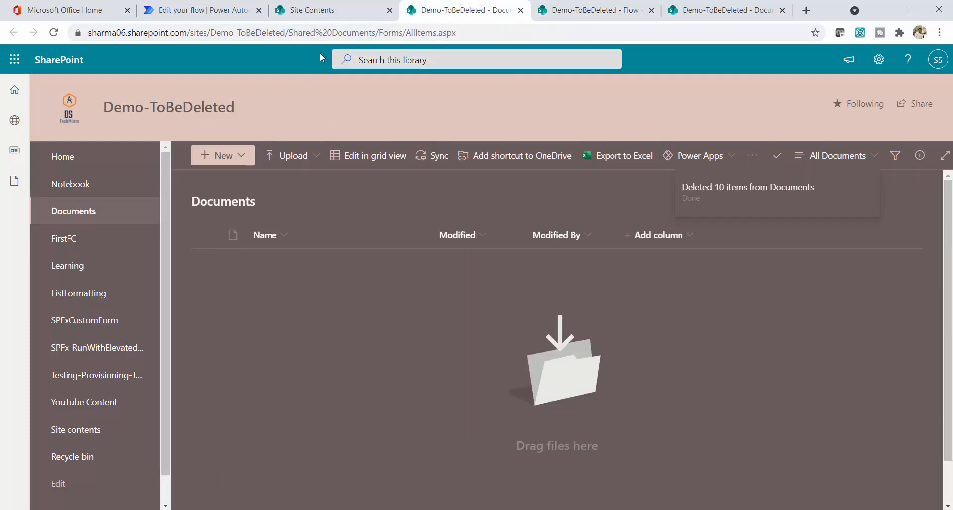
Step: Check the Documents library's Shared Documents path and the files in the Flow library before the run
drag(334, 40, 359, 47)
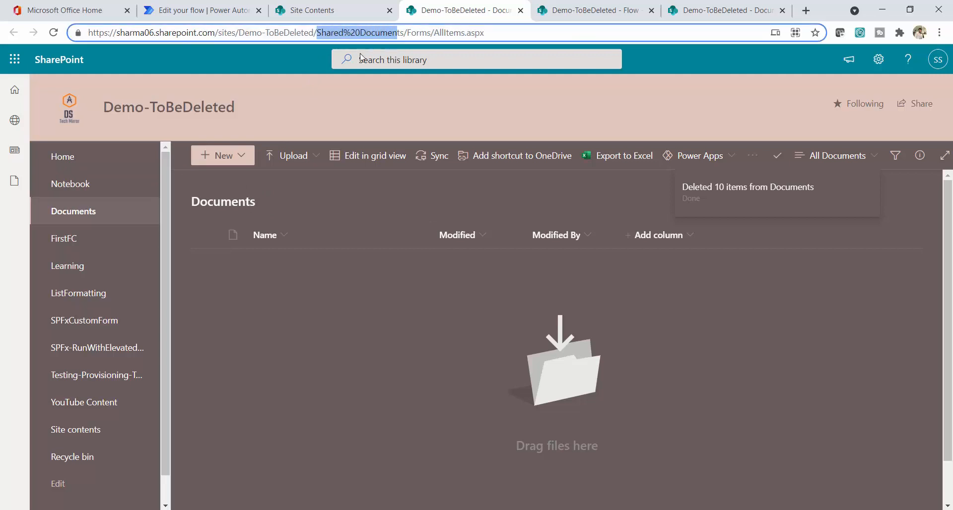
click(590, 10)
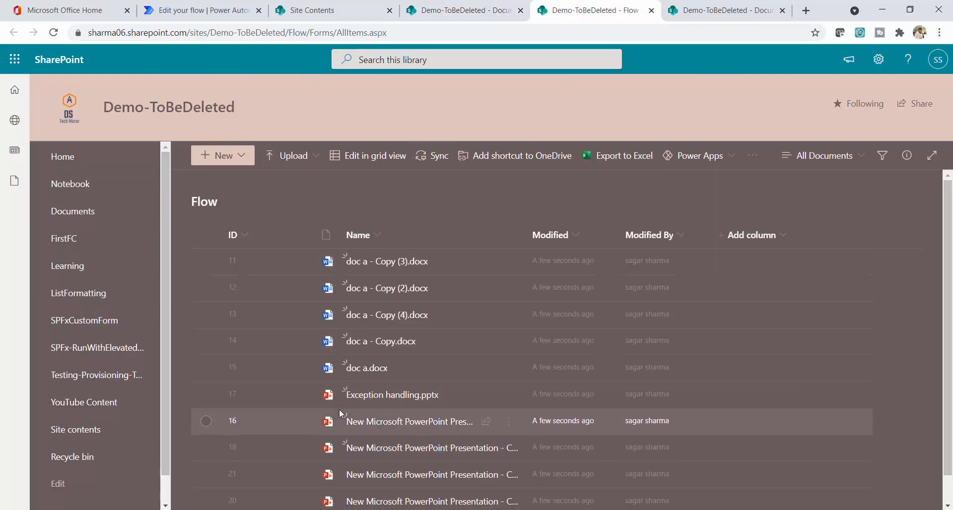
scroll(360, 364, down, 1)
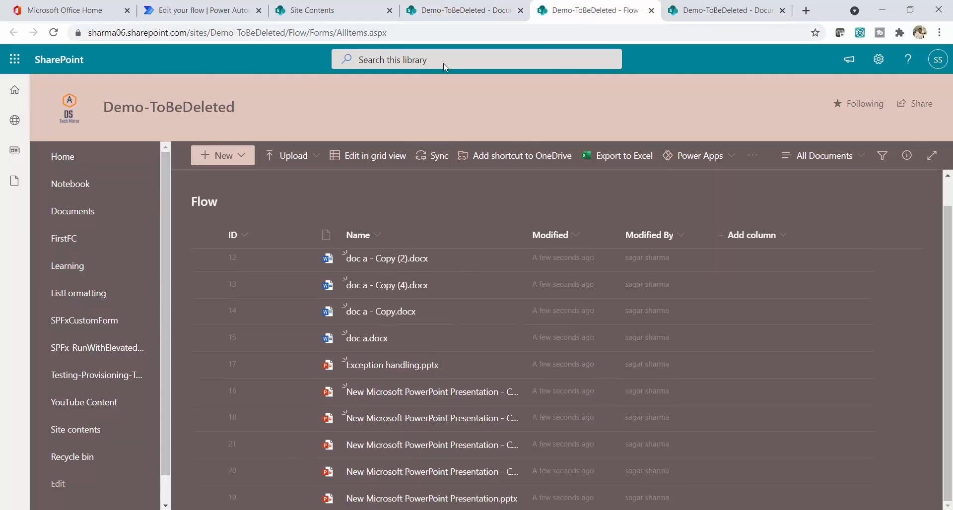
Step: Save the MoveFlowToAnotherEnvironment flow and run it as a manual test
click(175, 5)
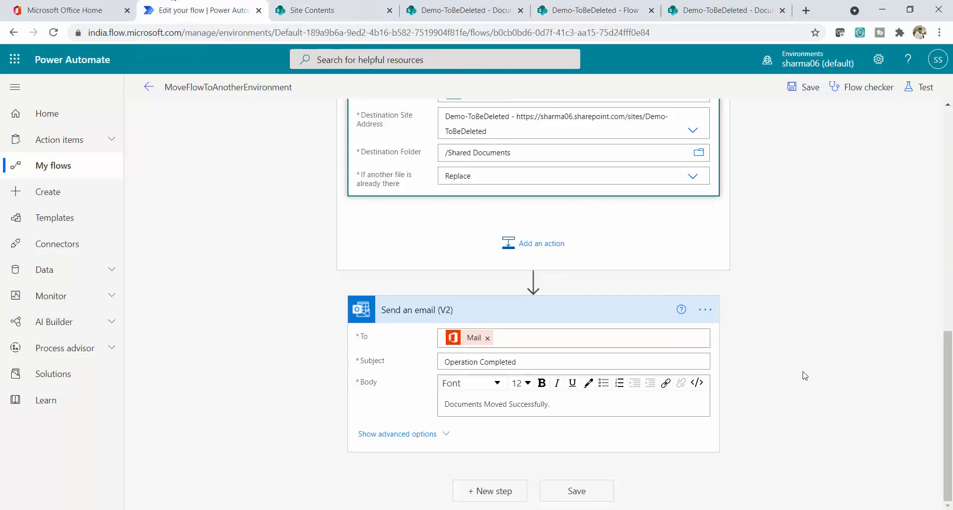
scroll(815, 370, up, 10)
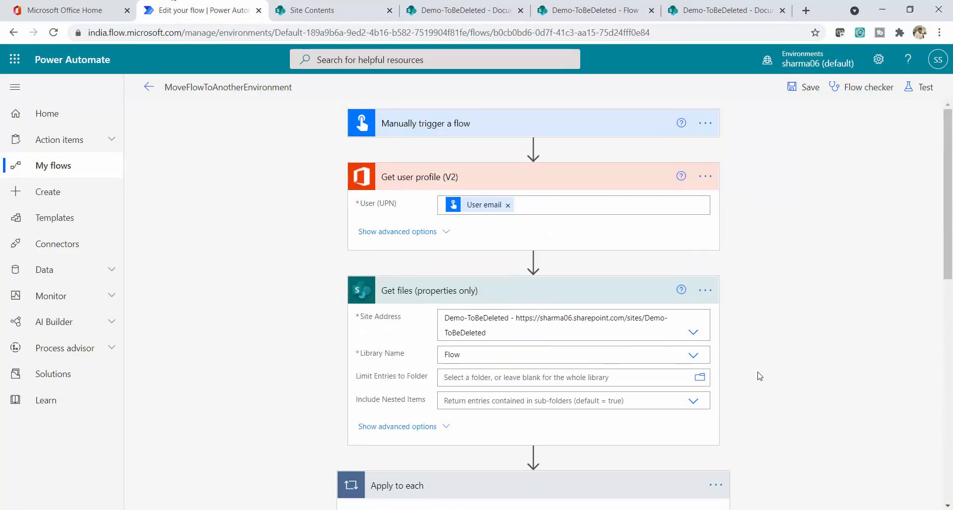
click(808, 89)
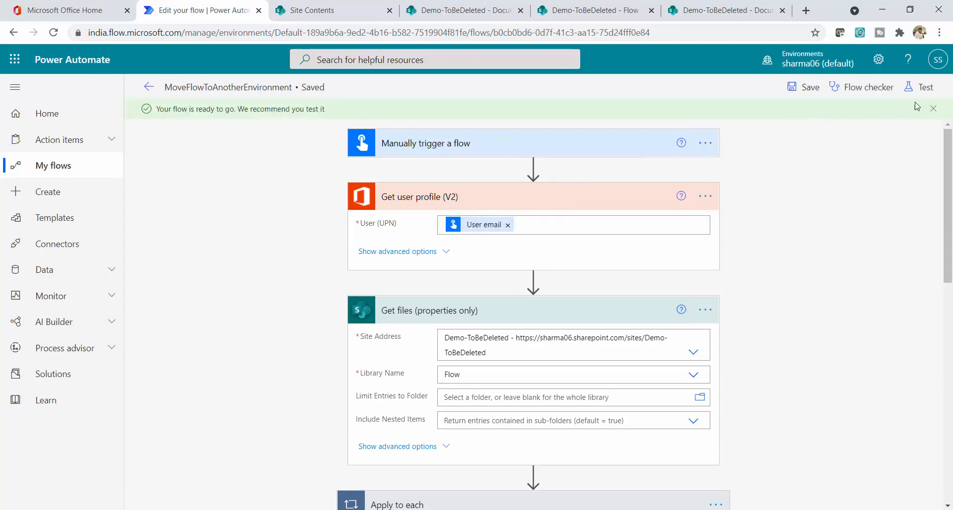
click(924, 88)
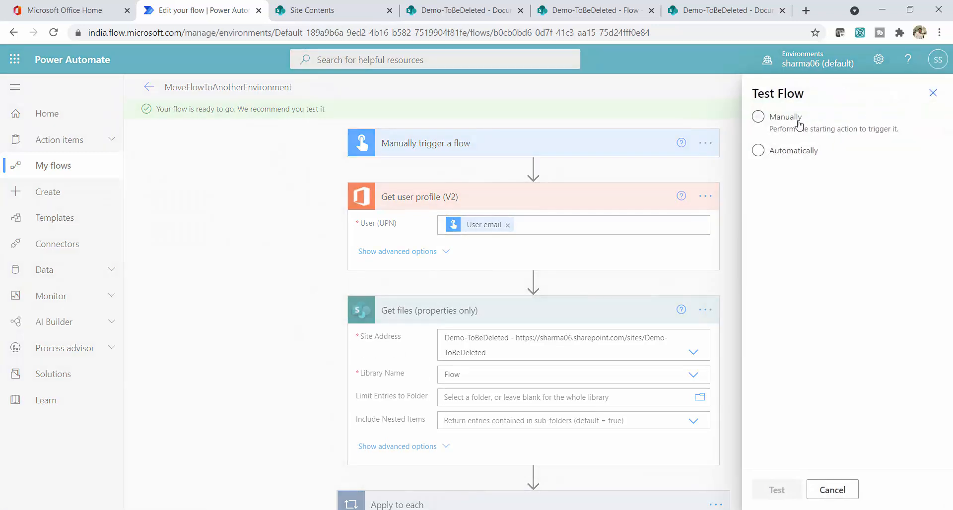
click(760, 117)
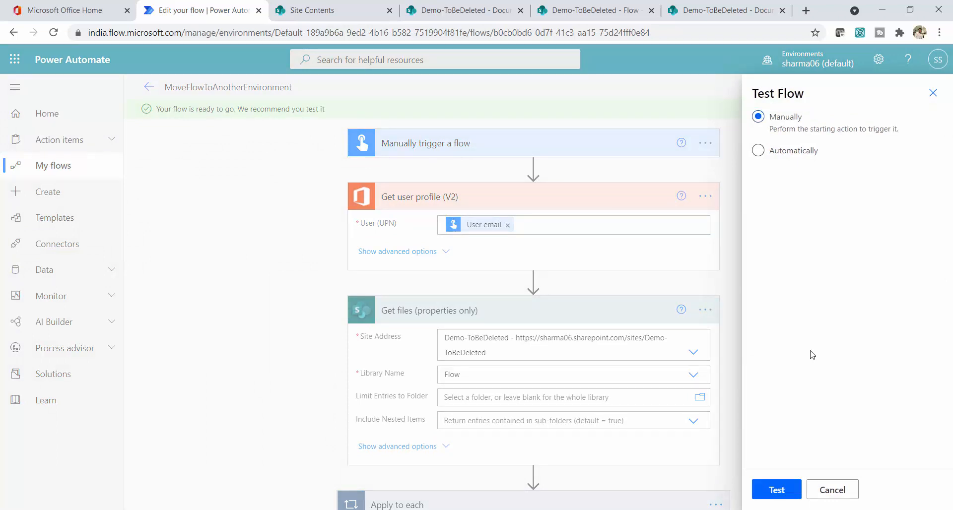
click(782, 487)
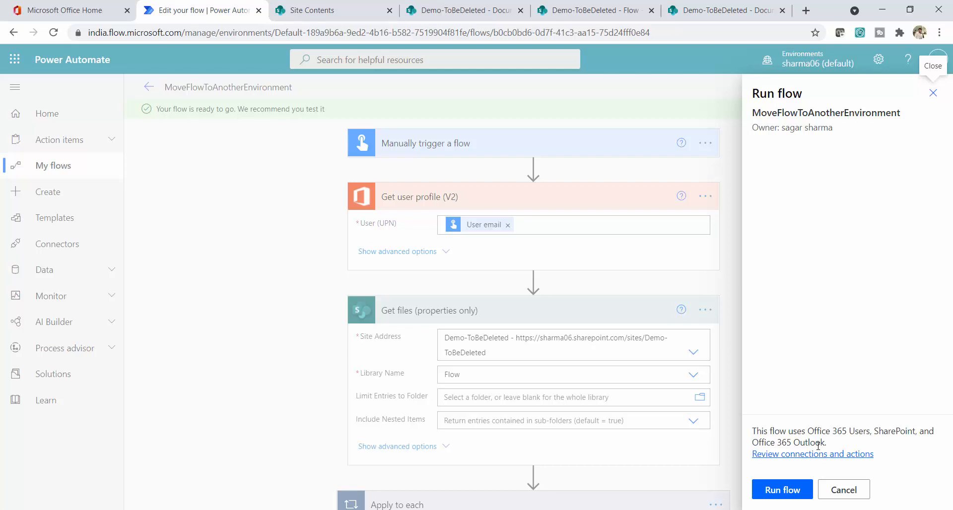
click(782, 490)
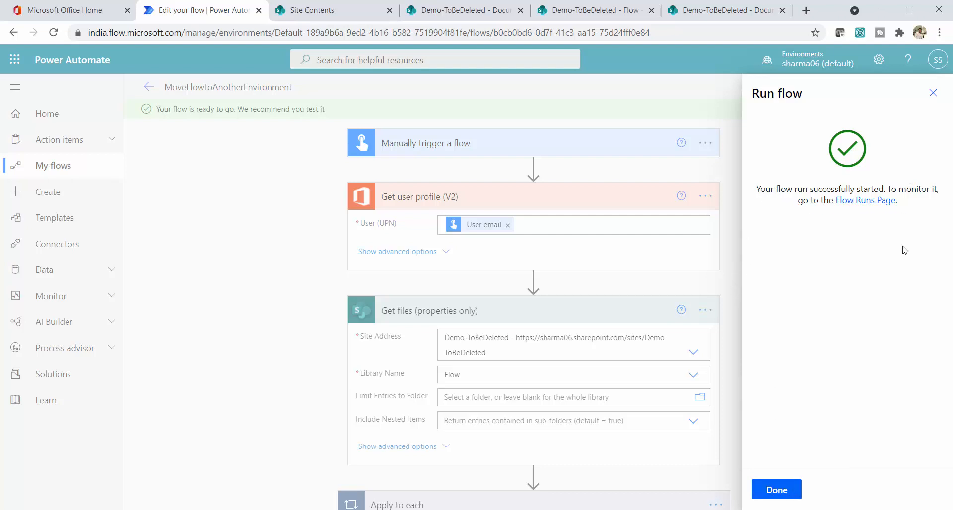
click(789, 493)
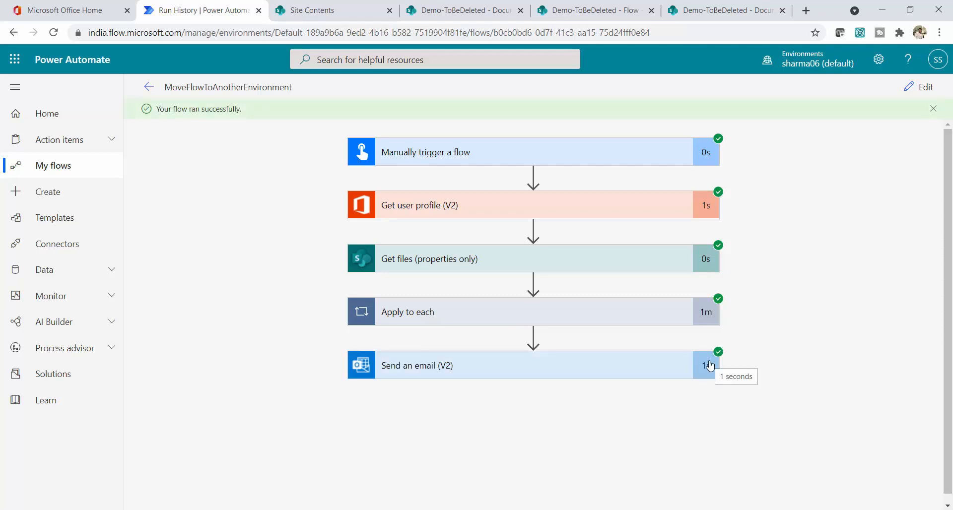
Step: Reload the Flow and Documents libraries and check which files each one contains after the flow run
click(588, 11)
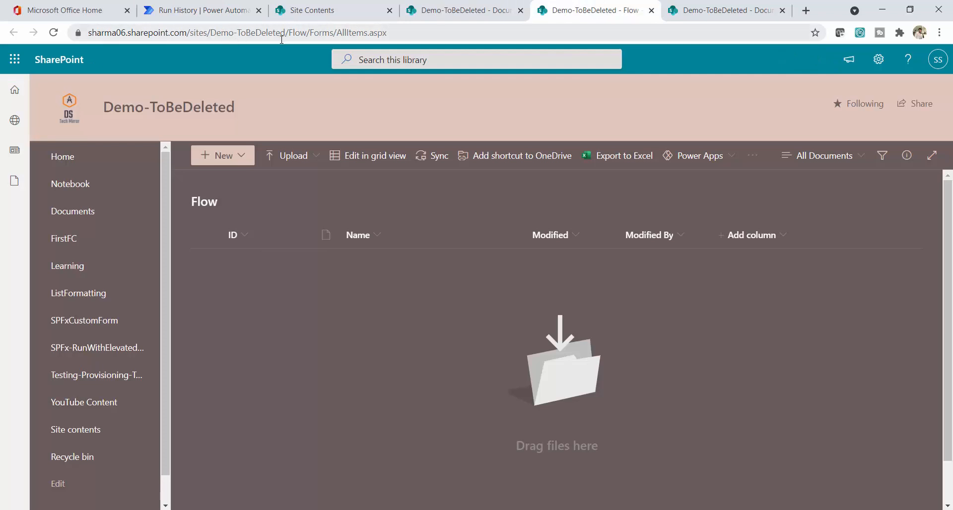
click(411, 31)
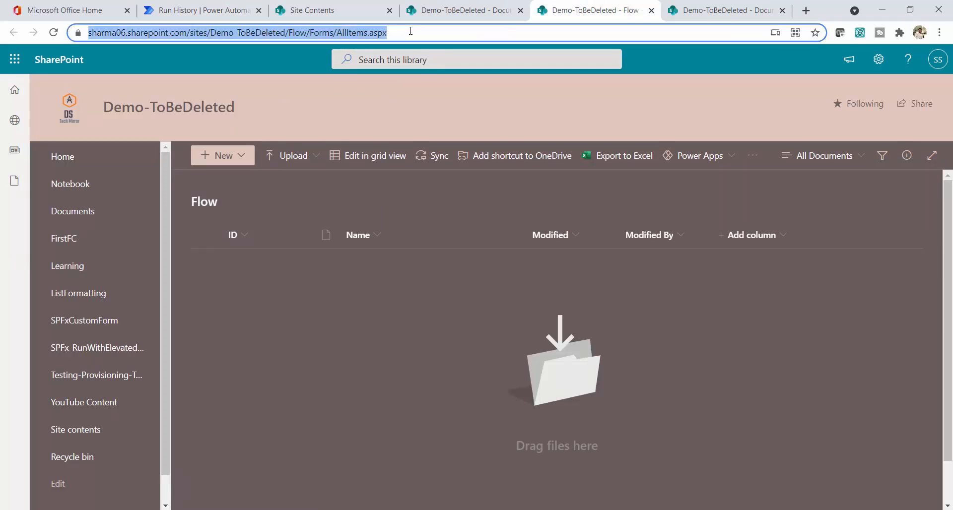
key(Return)
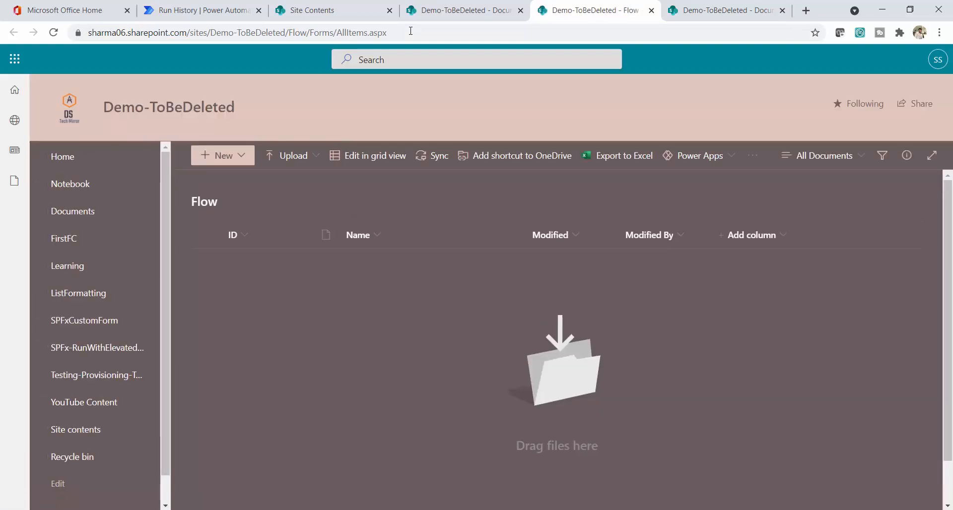
click(466, 11)
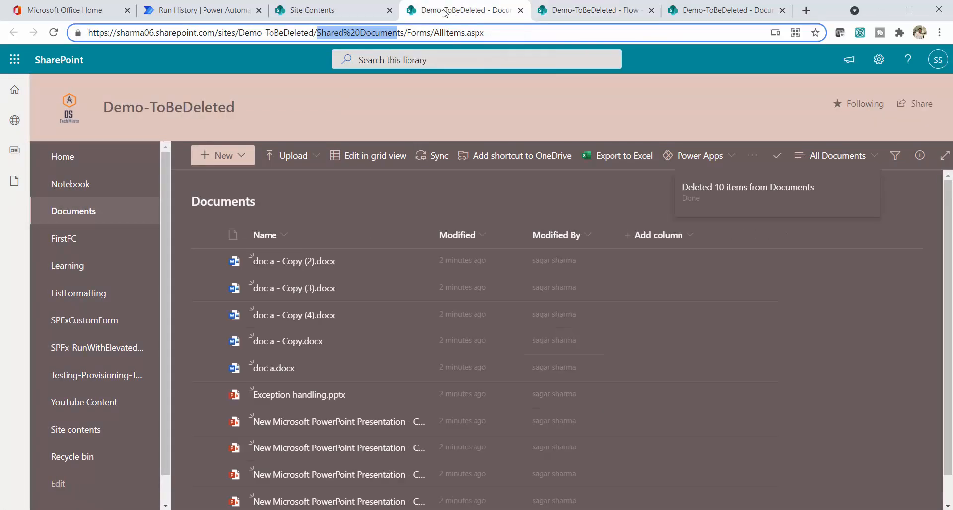
click(564, 32)
key(Return)
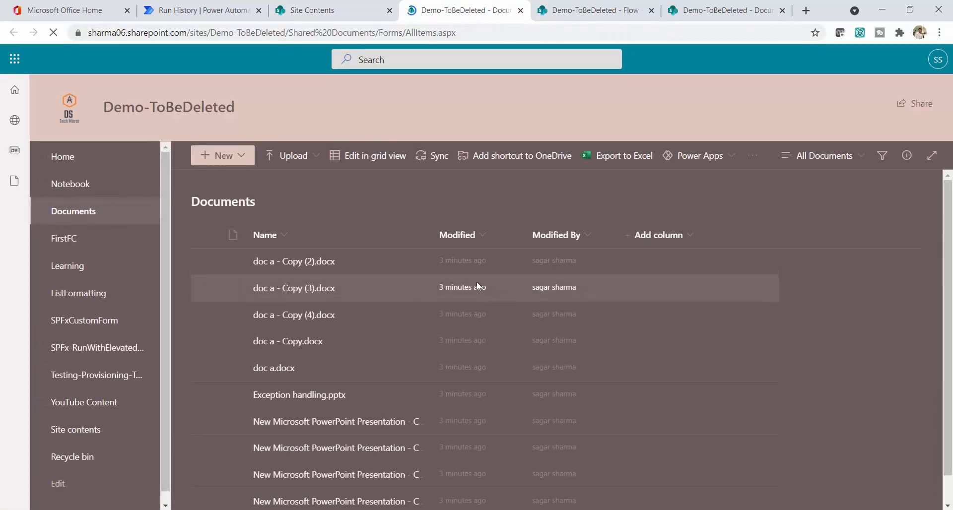
scroll(439, 355, up, 1)
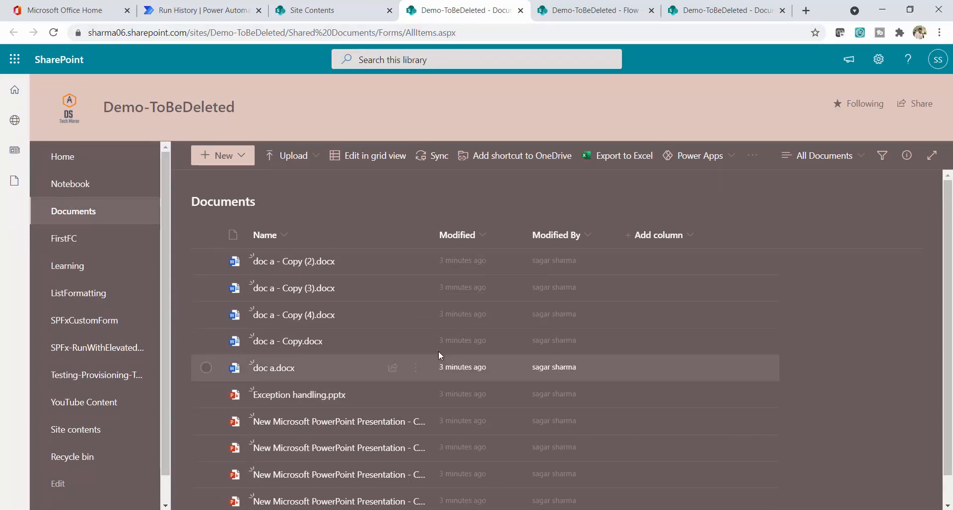
Step: Return to Power Automate and open the list of cloud flows
click(168, 4)
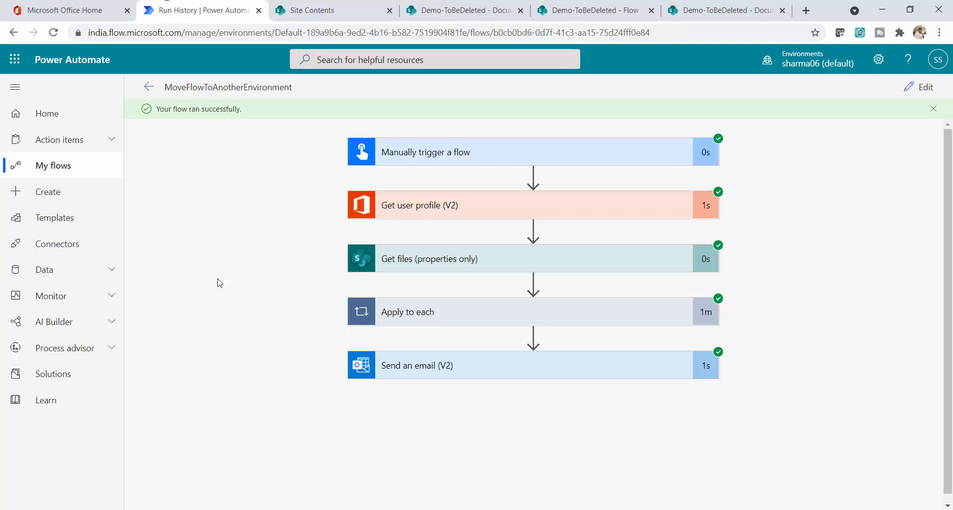
click(53, 167)
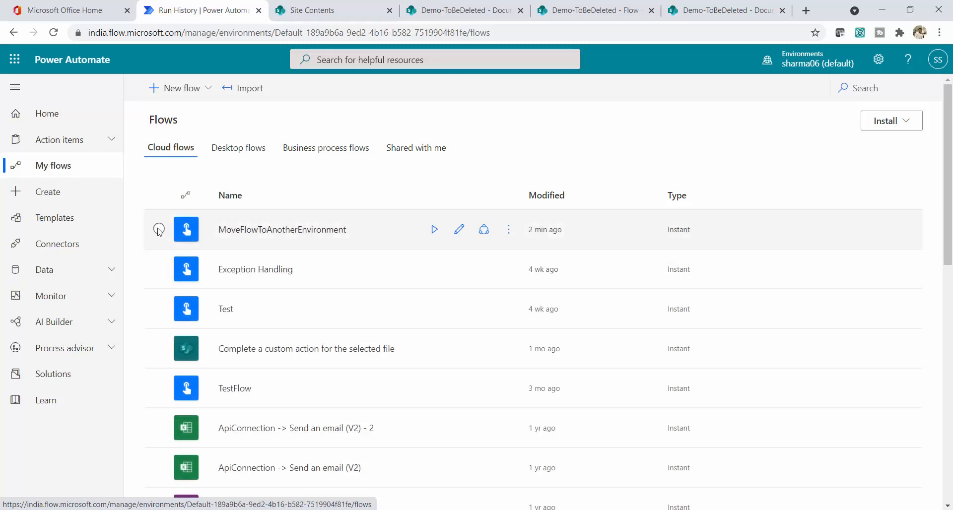
click(159, 230)
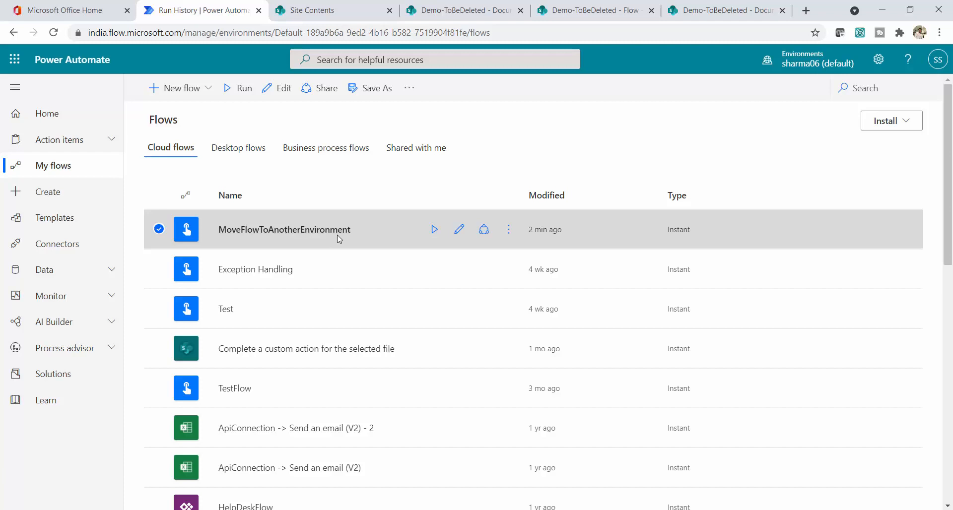
click(509, 235)
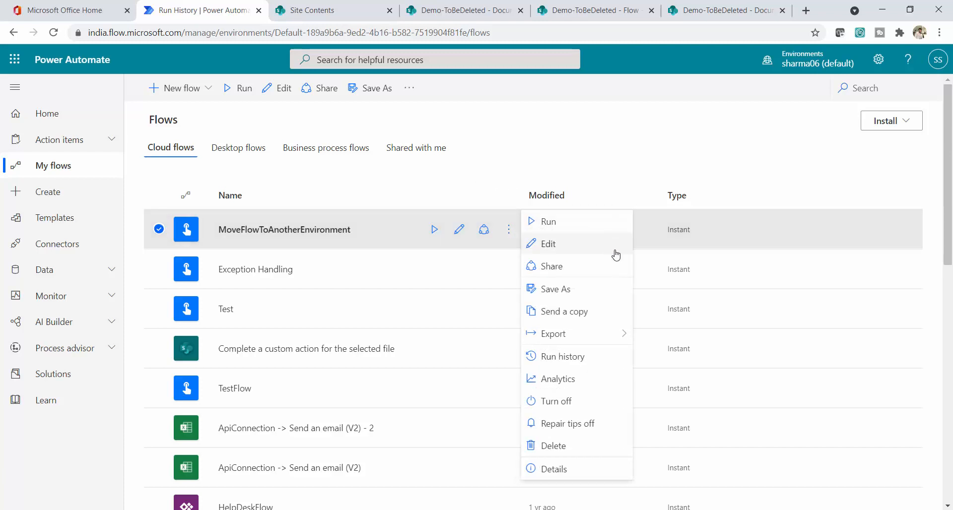
mouse_move(621, 333)
click(474, 153)
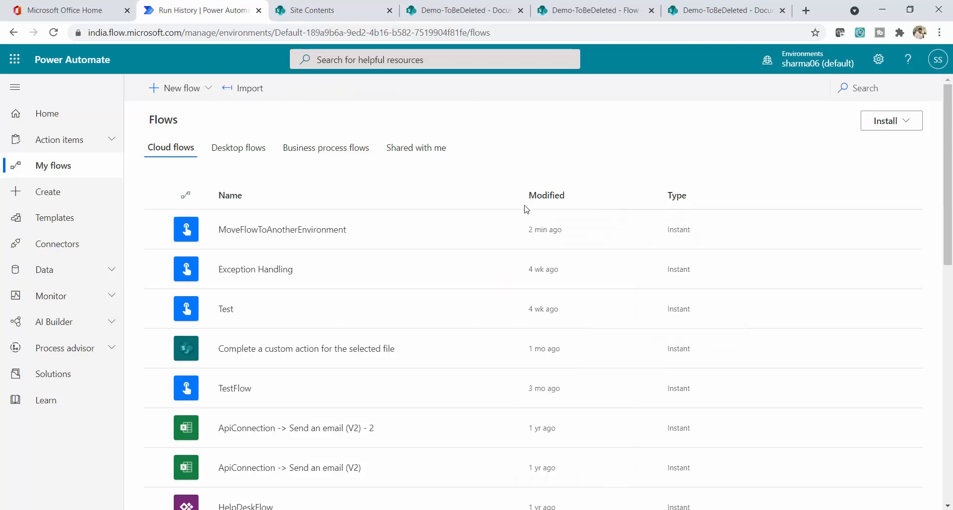
click(158, 230)
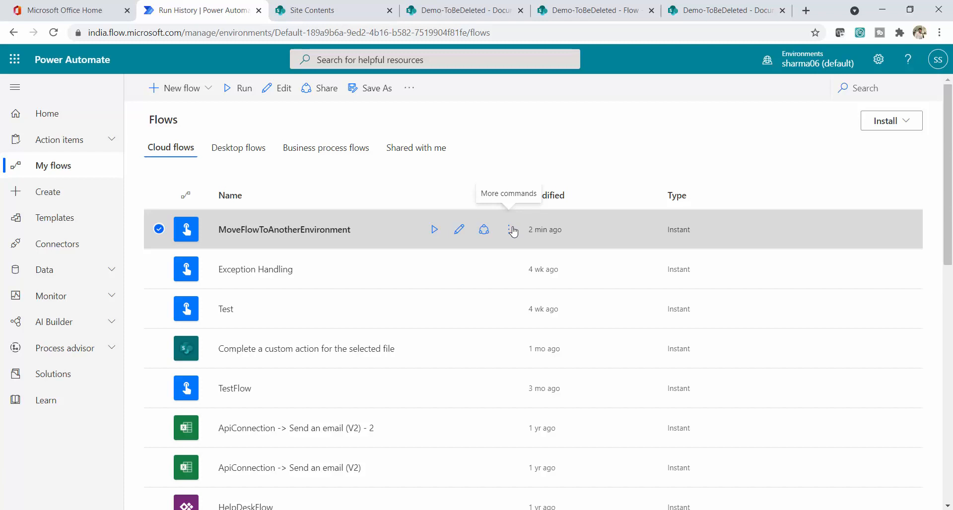
click(409, 91)
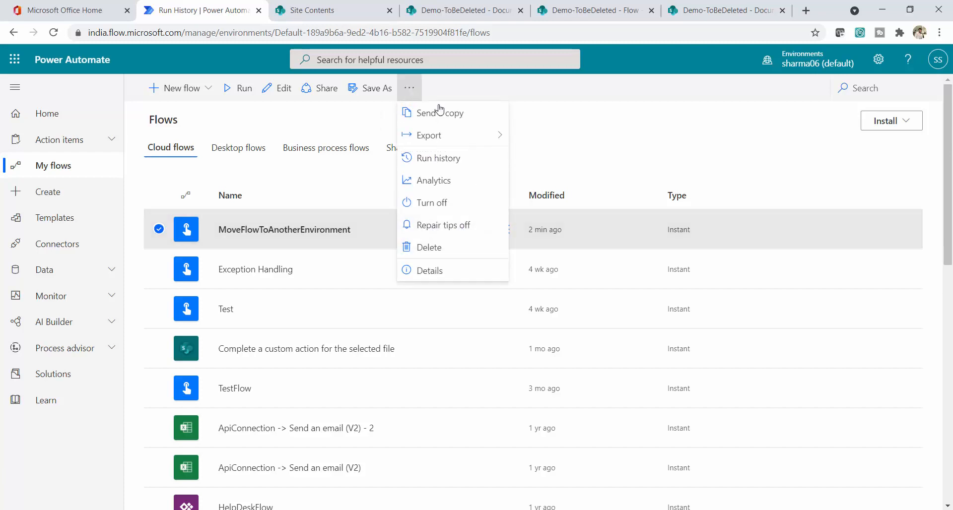
mouse_move(472, 136)
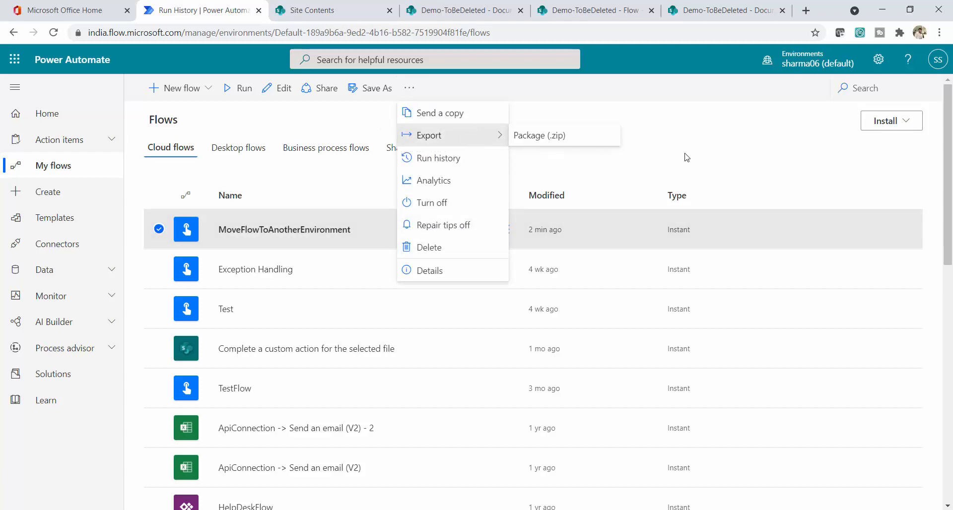
click(728, 154)
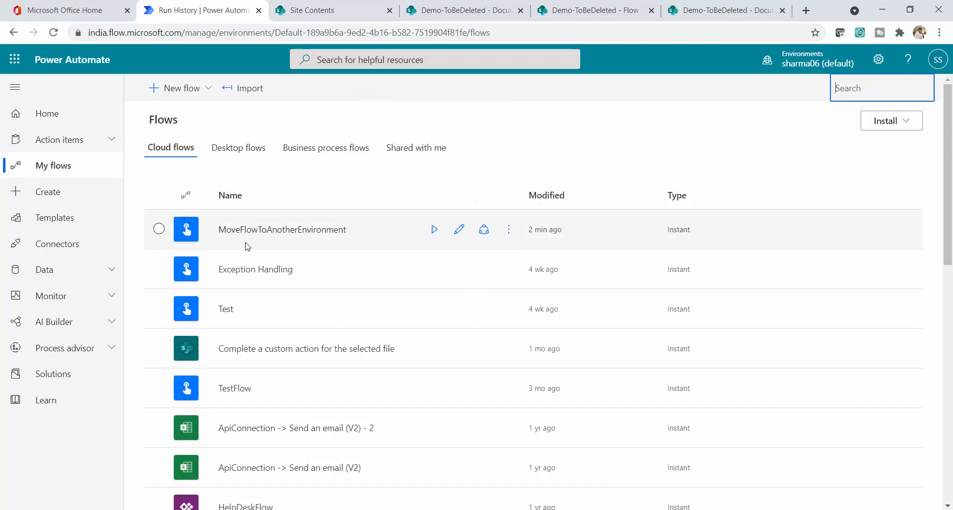
Step: Start exporting the MoveFlowToAnotherEnvironment flow as a Package (.zip)
click(159, 228)
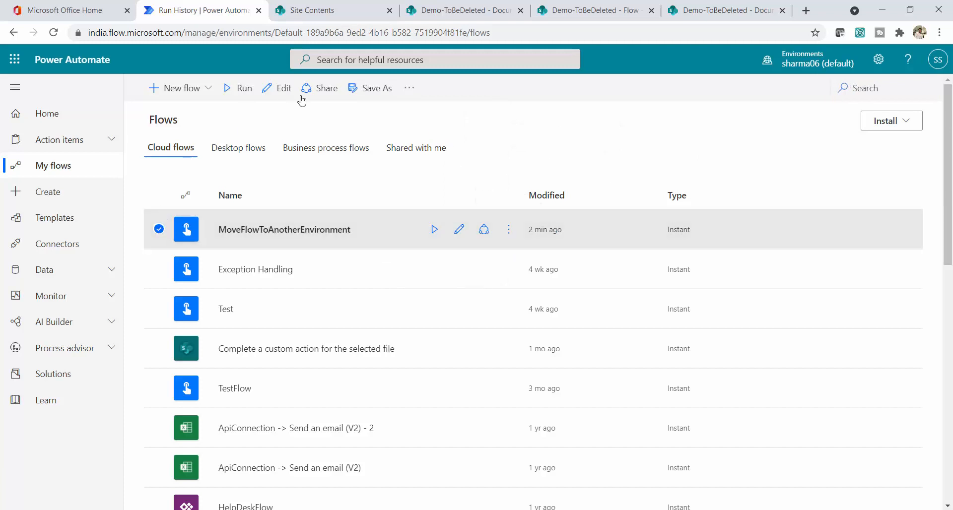
click(410, 91)
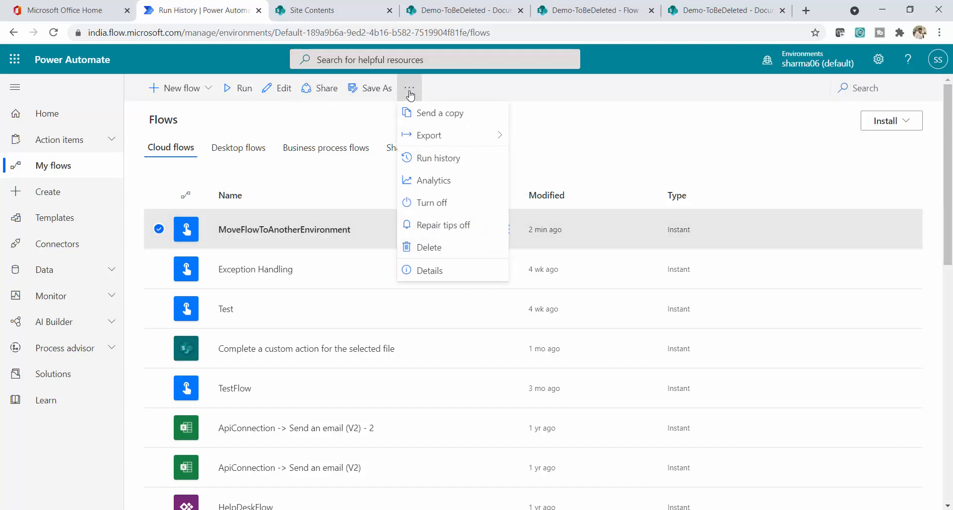
mouse_move(469, 136)
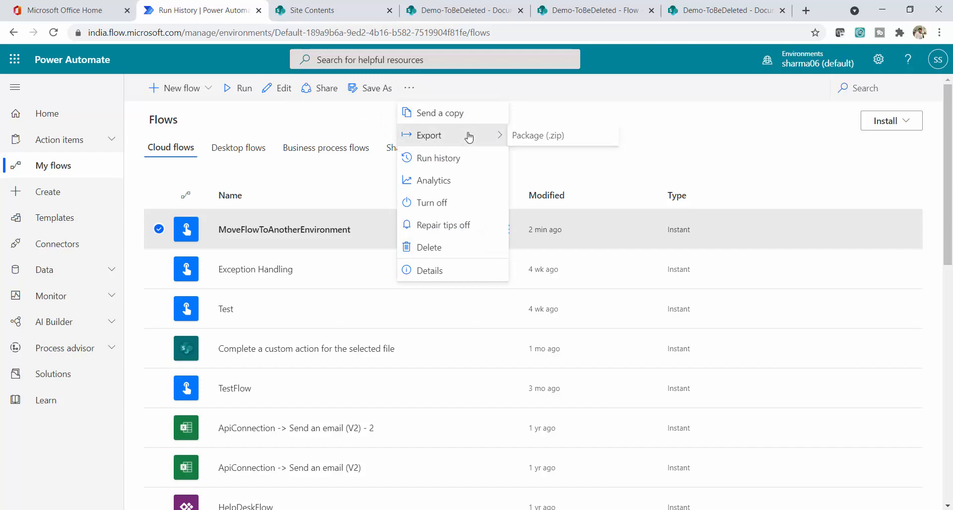
click(546, 136)
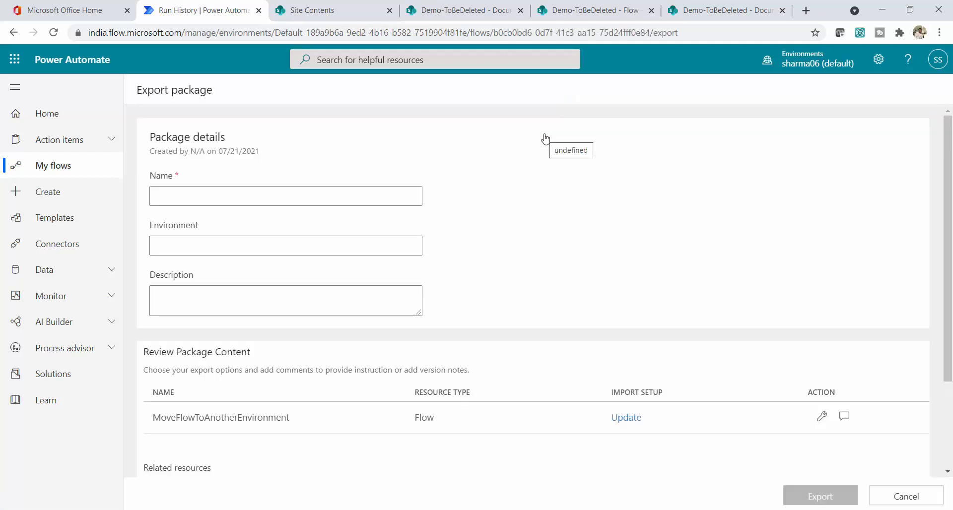
Step: Fill in the package details with name MoveDocumentsPackage, environment Source and description "POC for export import flow"
click(230, 198)
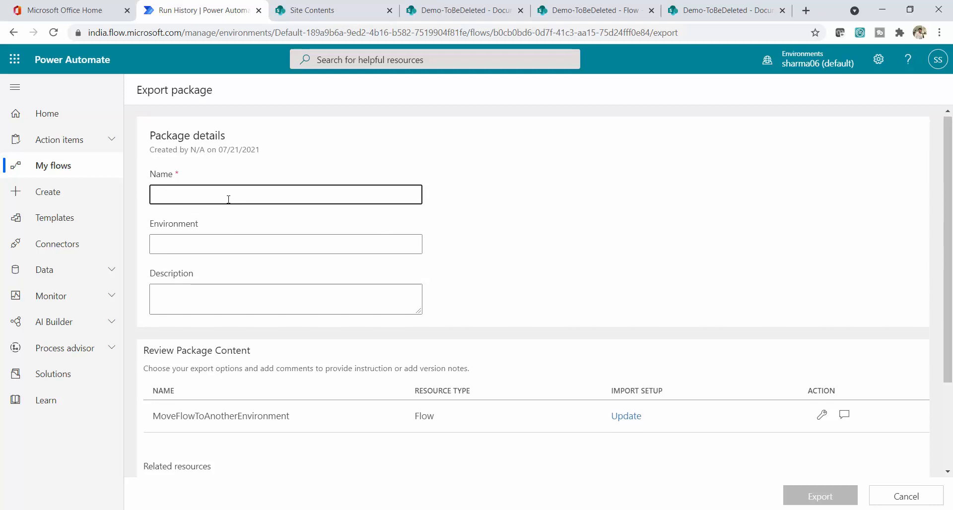
text(MoveDoc)
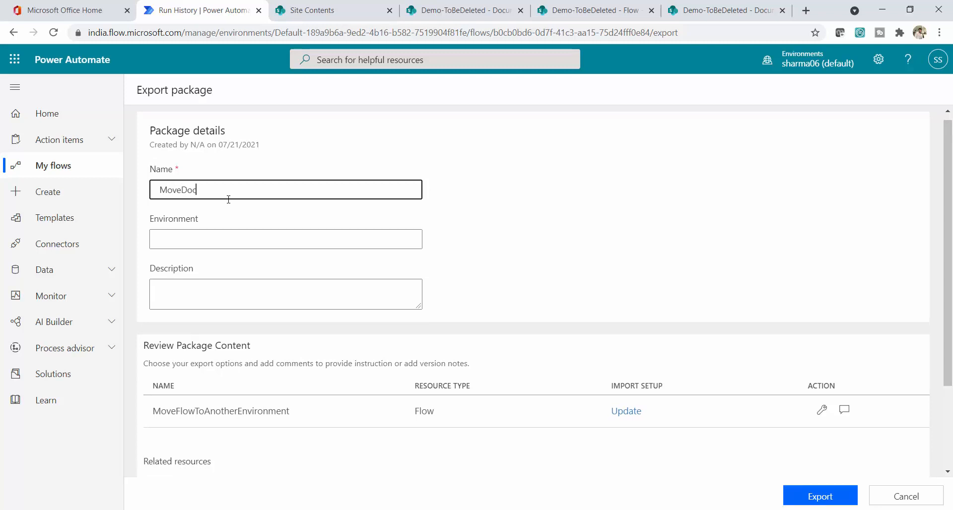
text(umentsPackage)
click(222, 241)
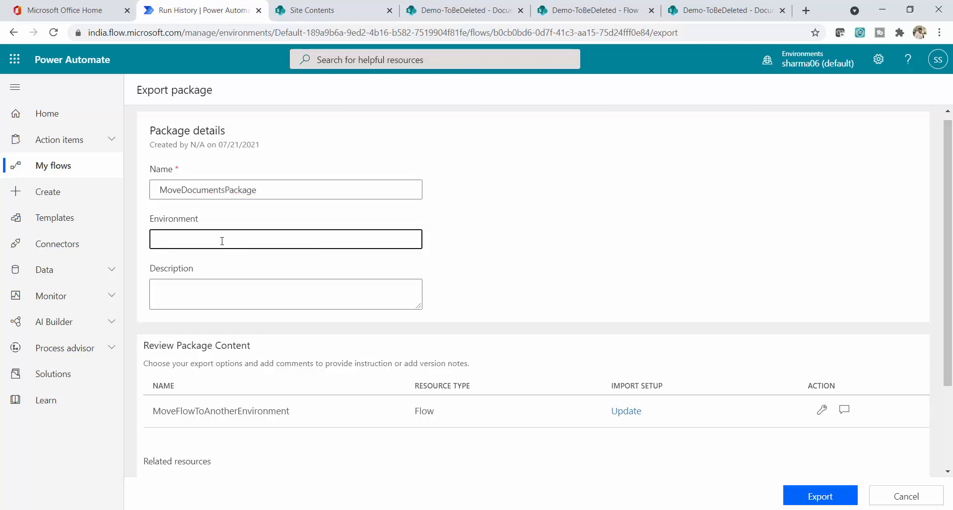
text(Source)
key(Tab)
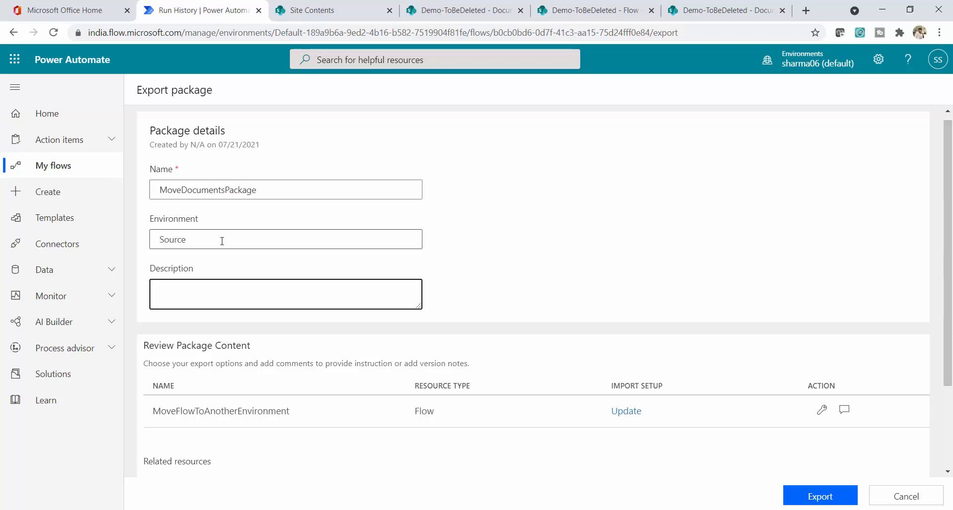
text(POC for export import flow)
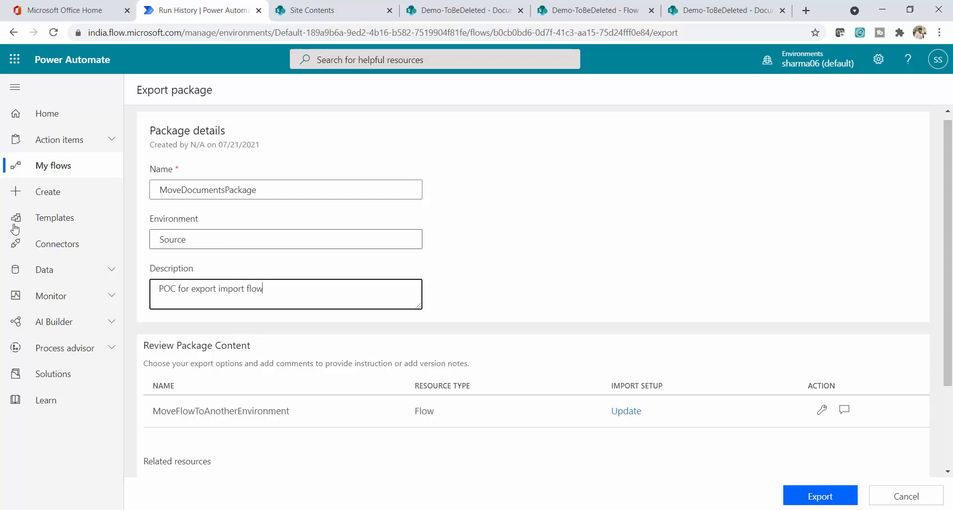
Step: Set the import setup of the MoveFlowToAnotherEnvironment flow to Create as new and save it
scroll(317, 250, down, 1)
scroll(318, 250, down, 1)
click(505, 213)
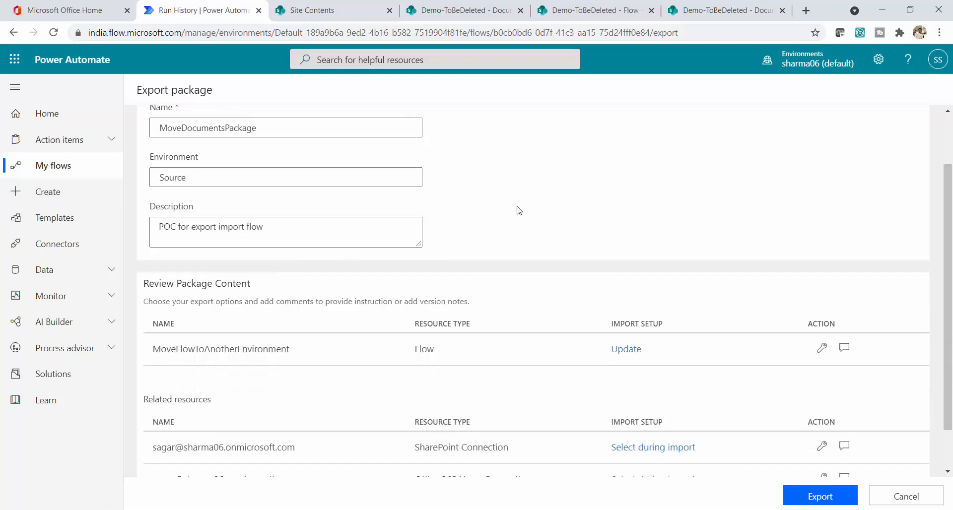
scroll(521, 232, up, 2)
scroll(518, 232, down, 2)
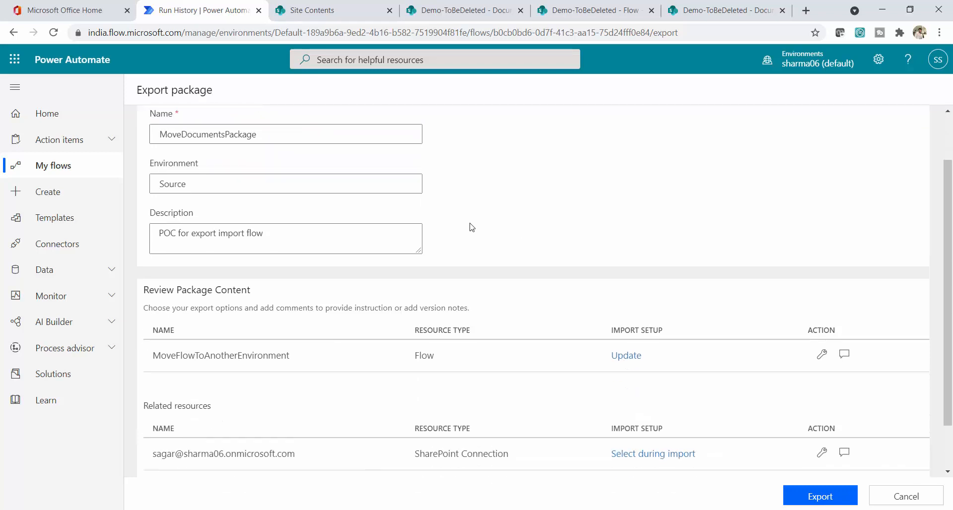
scroll(471, 225, up, 2)
scroll(502, 246, down, 2)
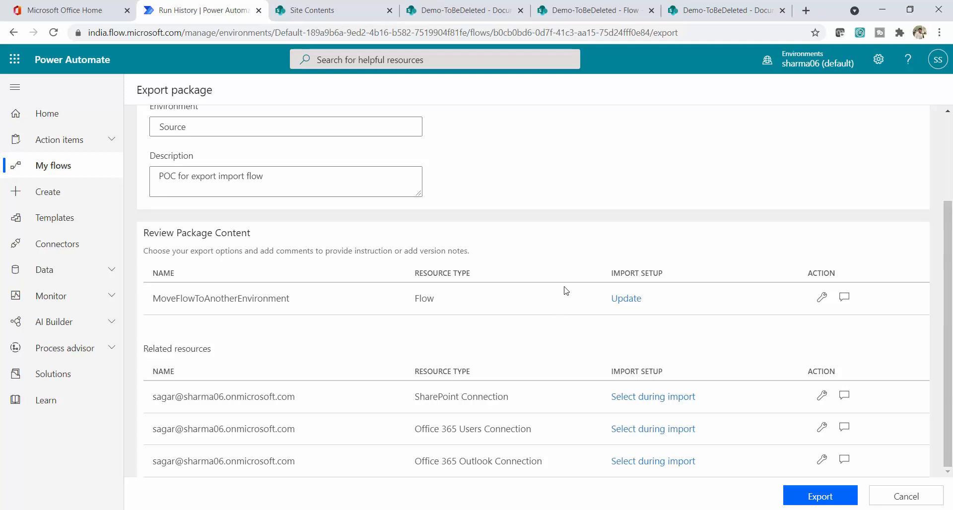
click(626, 298)
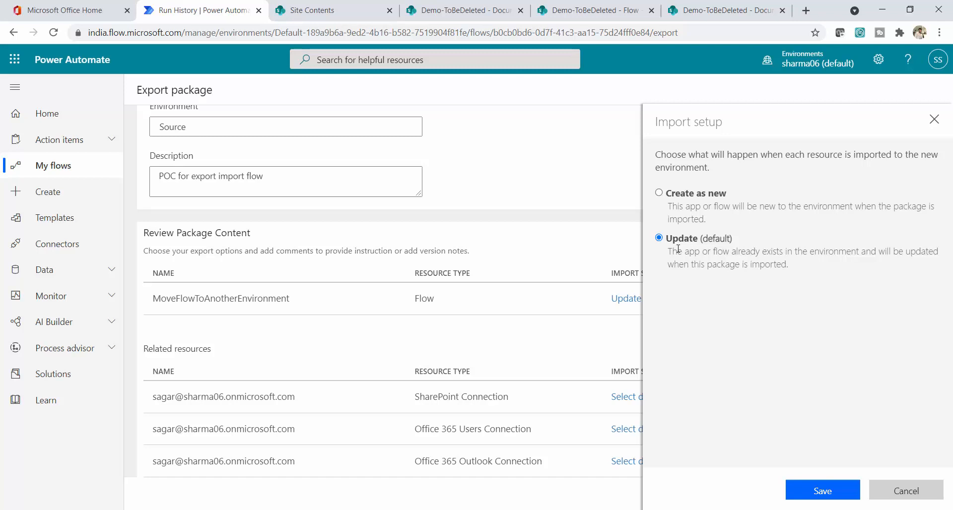
click(659, 193)
click(822, 492)
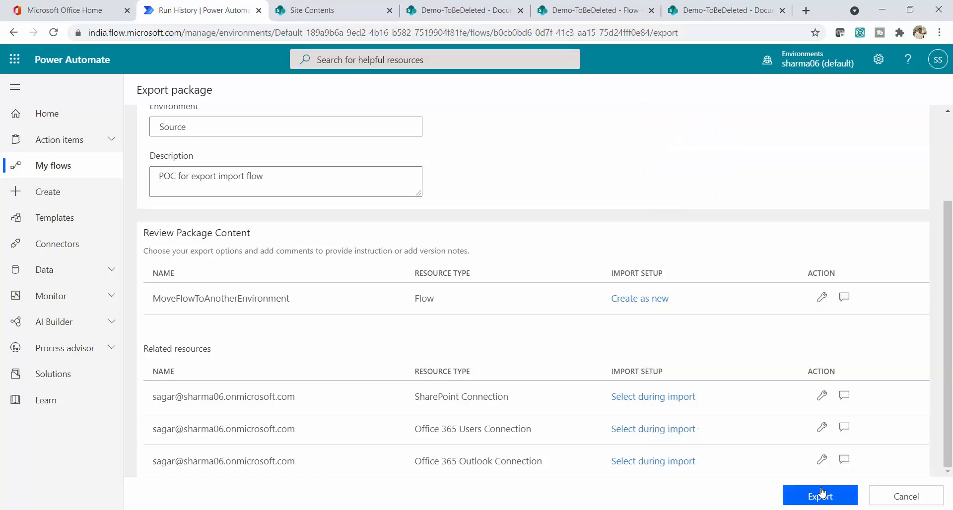
Step: Review the flow's import setup and comment options and the SharePoint Connection's import setup without changing them
click(822, 297)
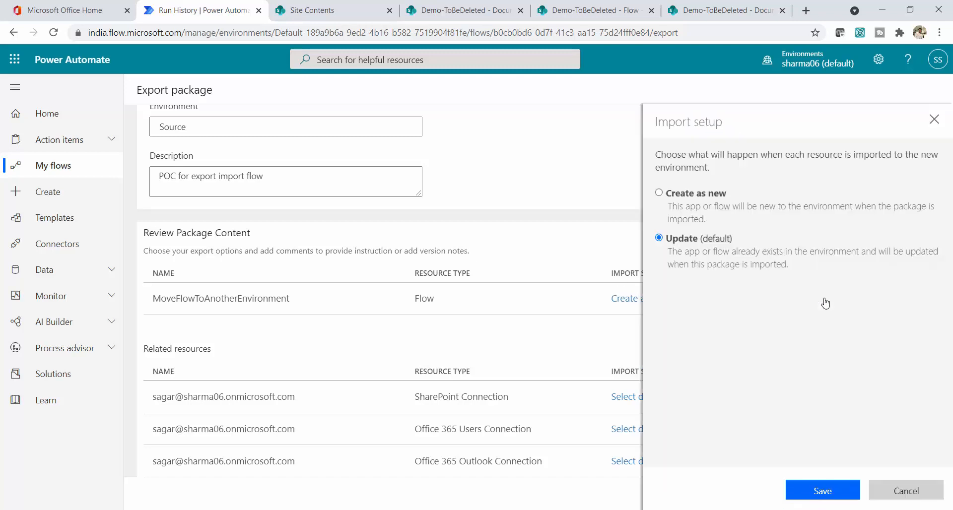
click(916, 492)
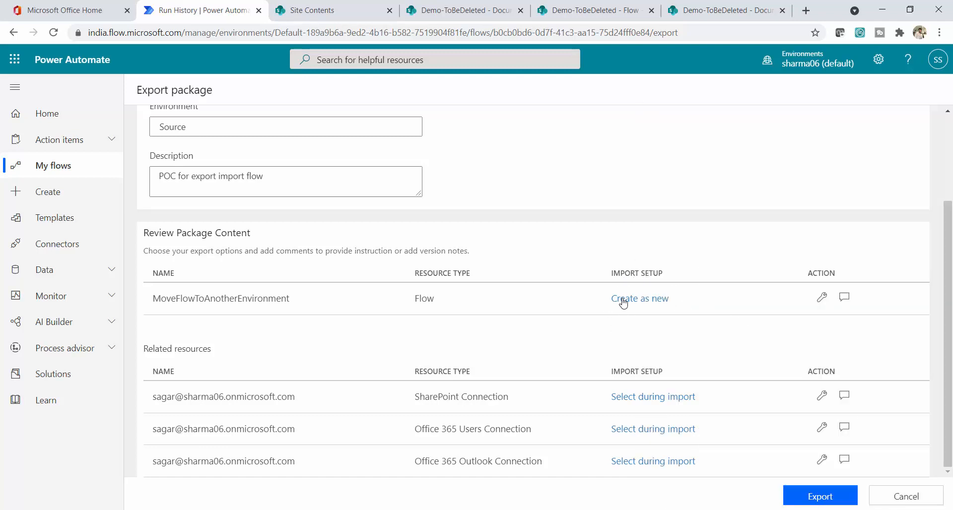
click(844, 297)
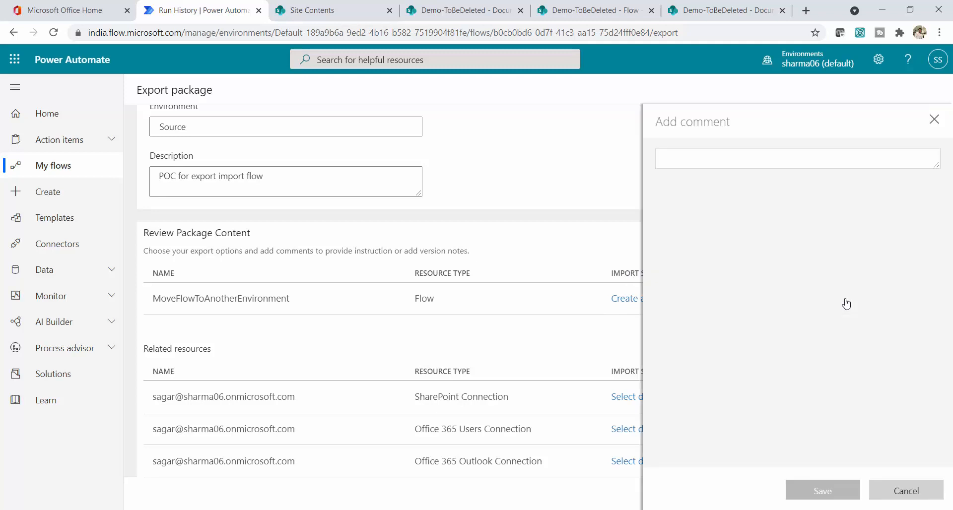
click(934, 120)
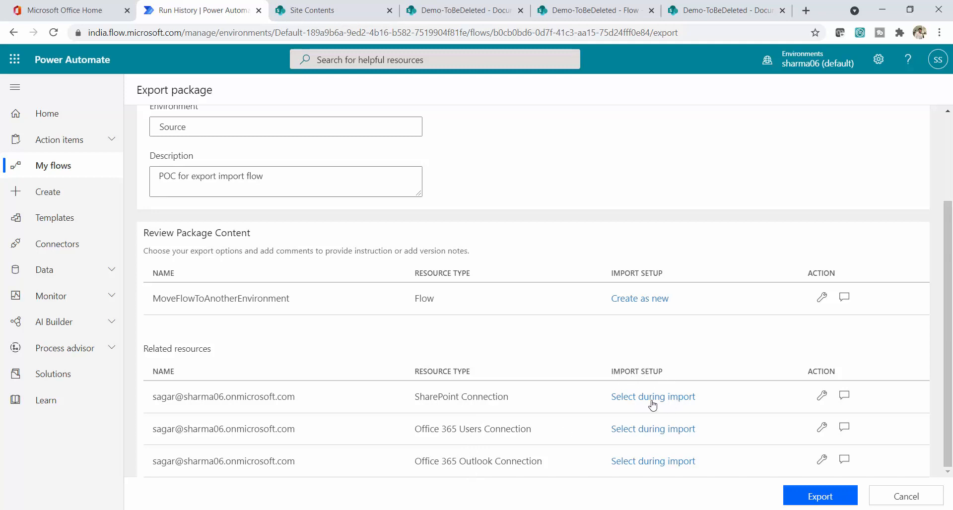
click(678, 403)
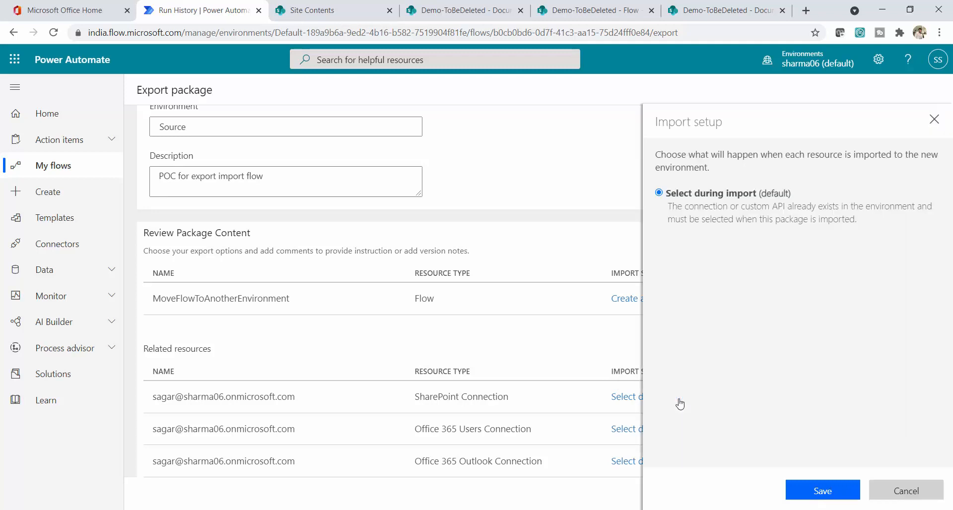
click(915, 497)
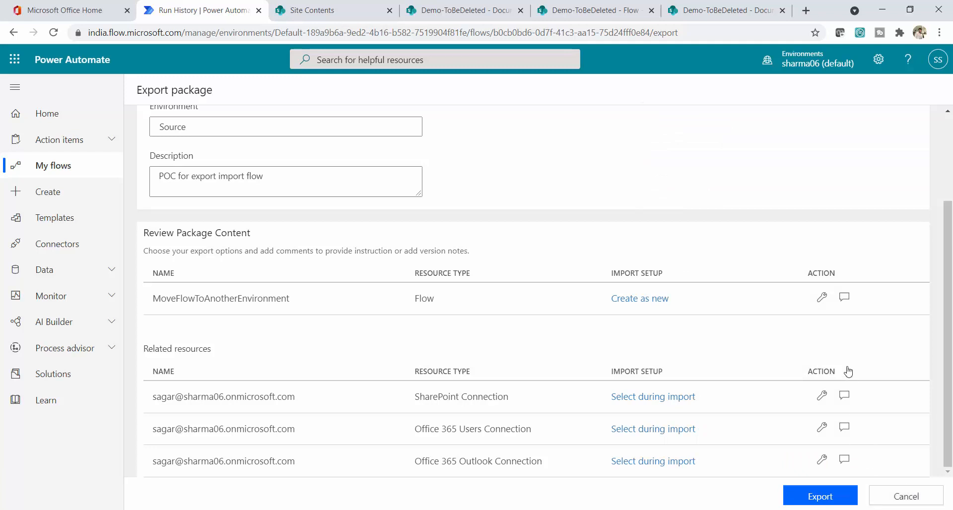
Step: Export the MoveDocumentsPackage package and show the downloaded .zip file in its folder
scroll(834, 362, up, 3)
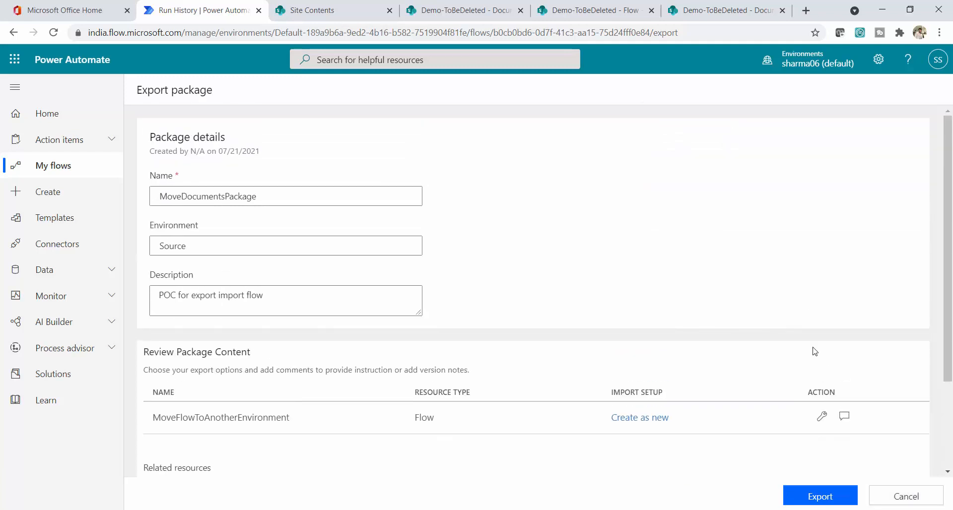
scroll(423, 255, down, 3)
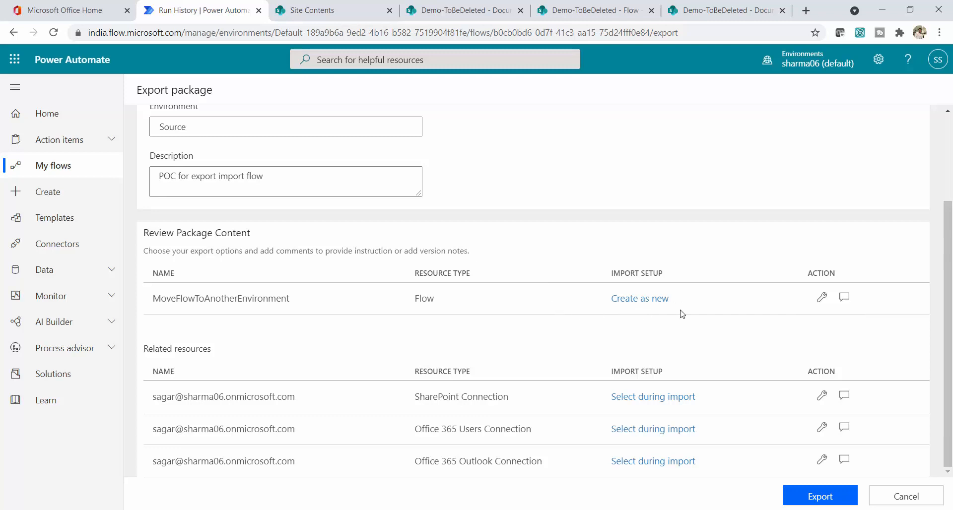
click(830, 500)
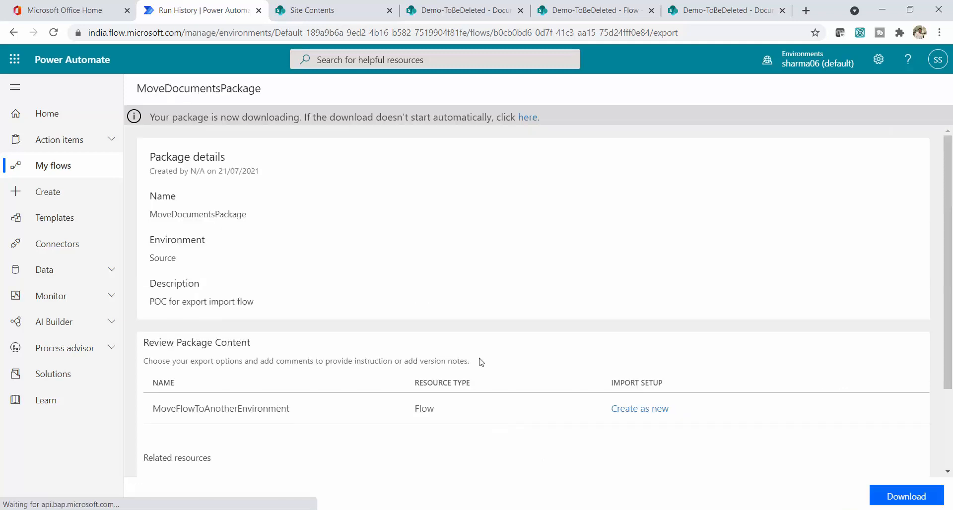
scroll(622, 422, down, 1)
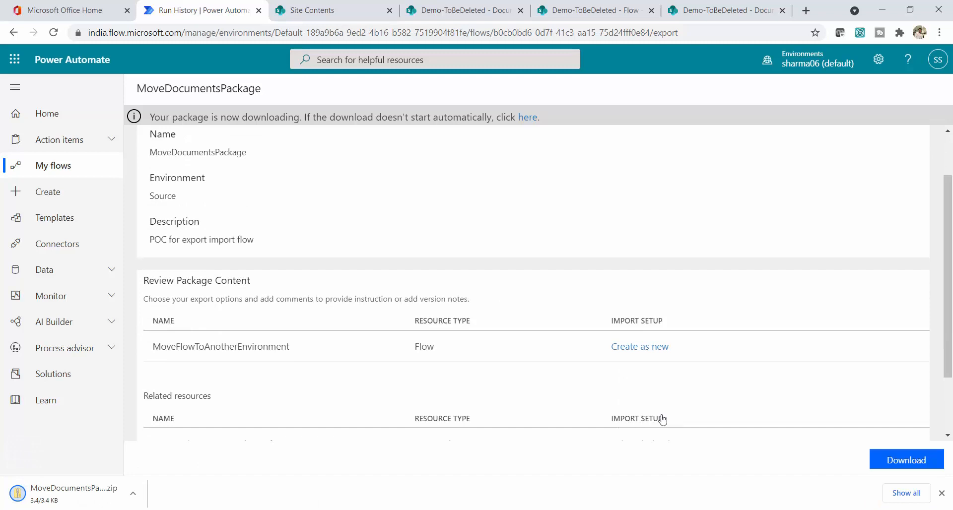
click(131, 495)
click(167, 451)
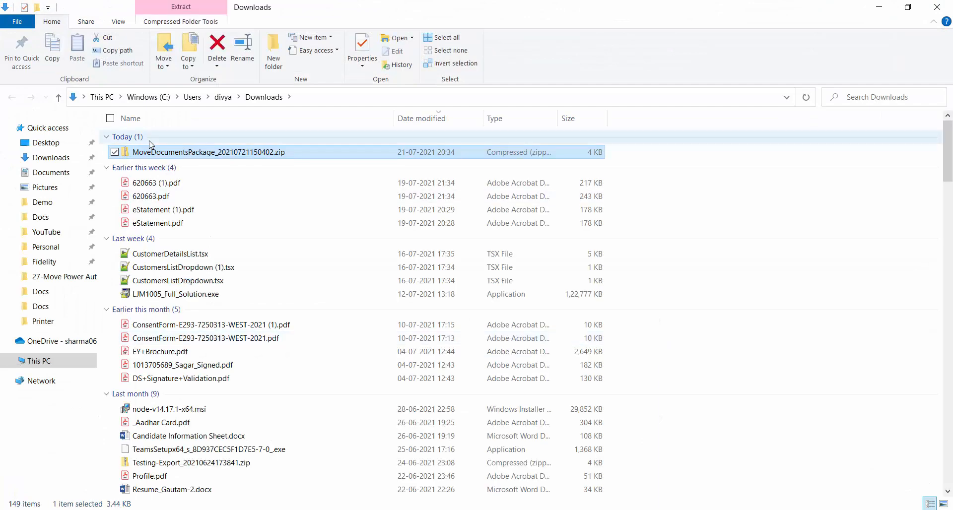
Step: Copy the MoveDocumentsPackage .zip from Downloads into the "27-Move Power Automate Flow From One Environment To Another" folder
right_click(180, 155)
key(Escape)
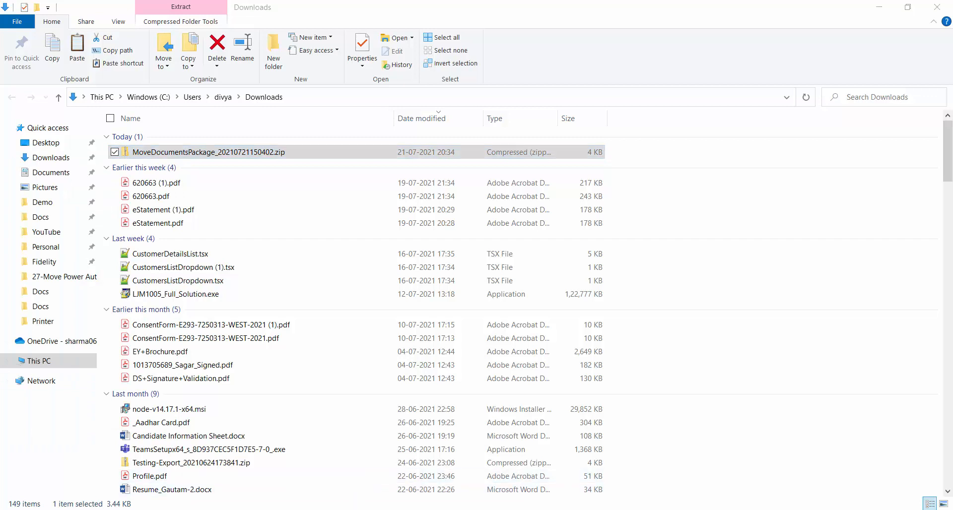
mouse_move(320, 509)
click(165, 466)
right_click(232, 329)
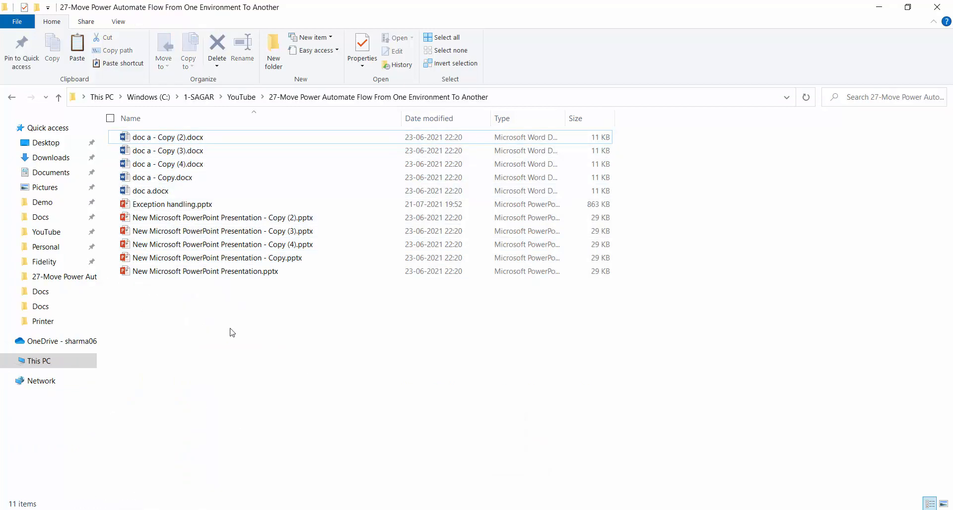
click(128, 183)
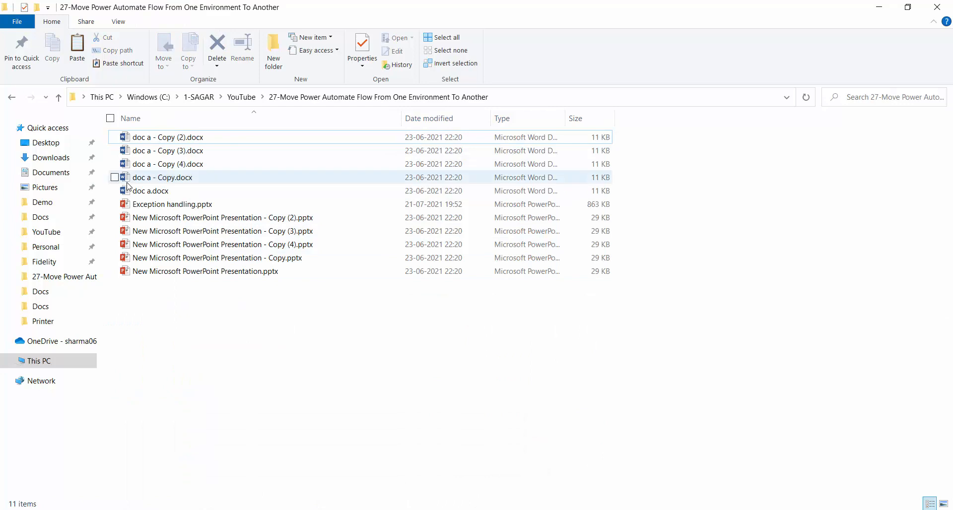
right_click(277, 222)
click(352, 425)
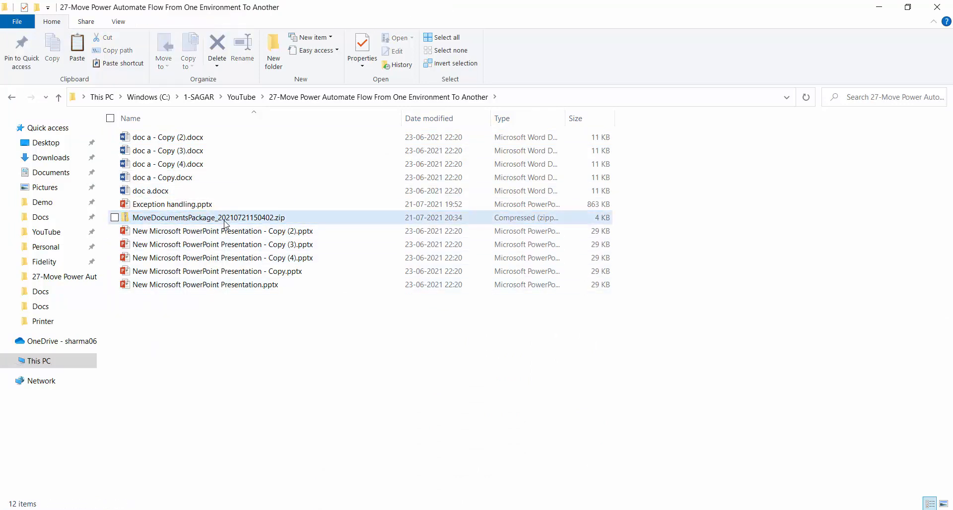
Step: Extract the MoveDocumentsPackage .zip into its own folder at the suggested location
right_click(267, 219)
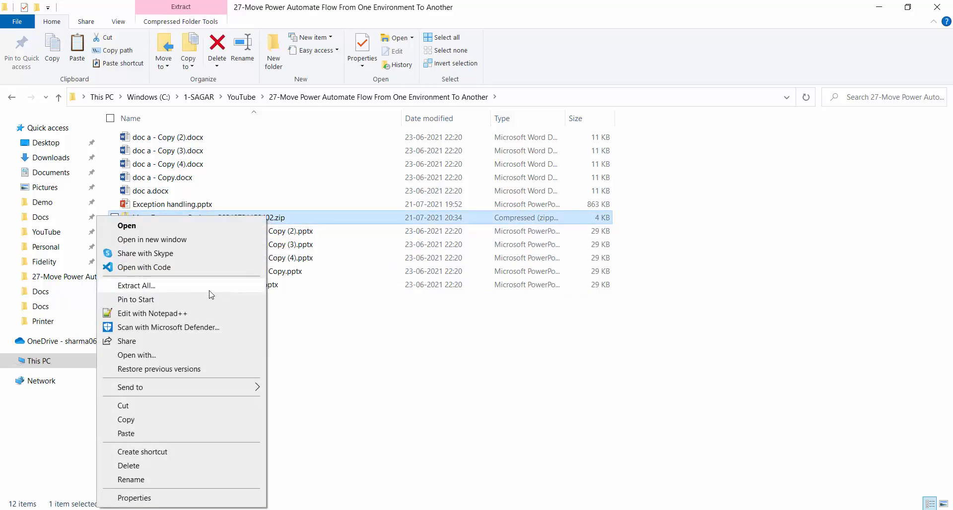
click(209, 288)
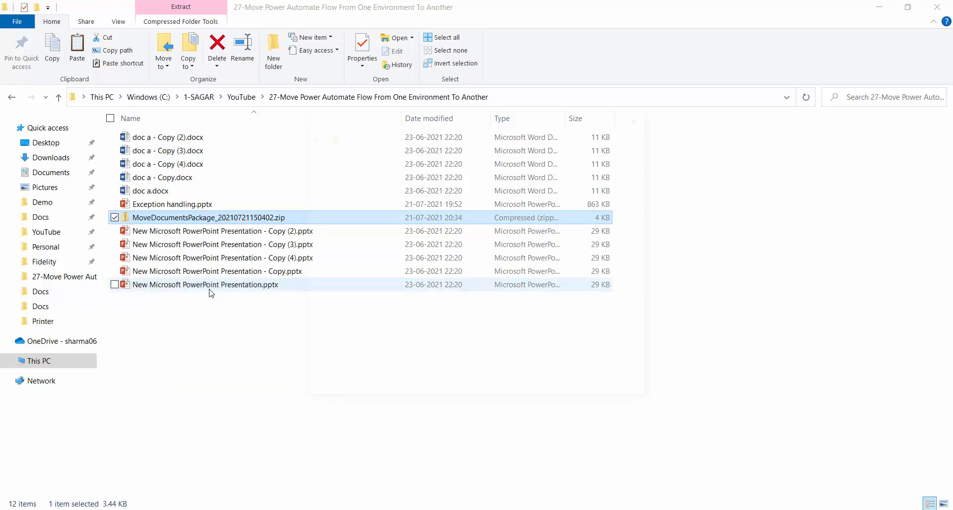
click(581, 387)
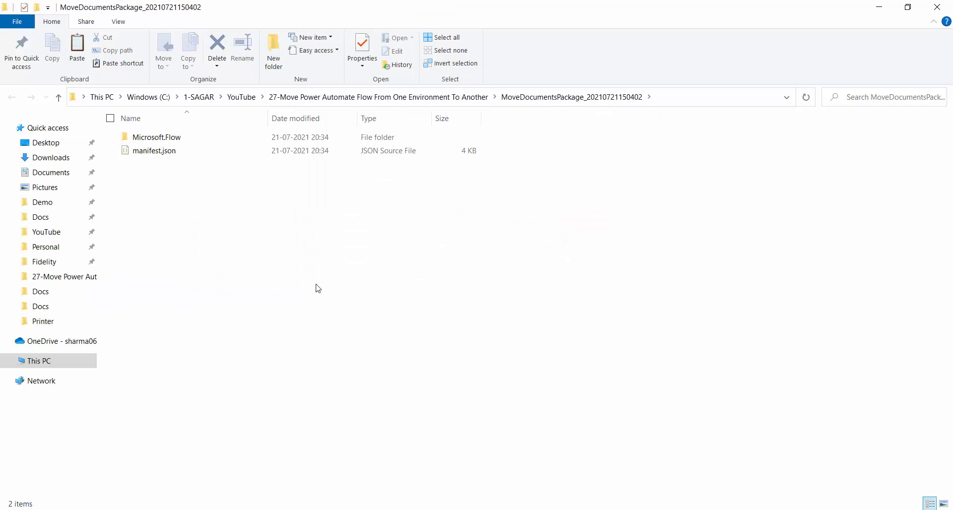
Step: Browse the extracted package through Microsoft.Flow and flows down to the flow's JSON files, and return to the package's root folder
click(460, 98)
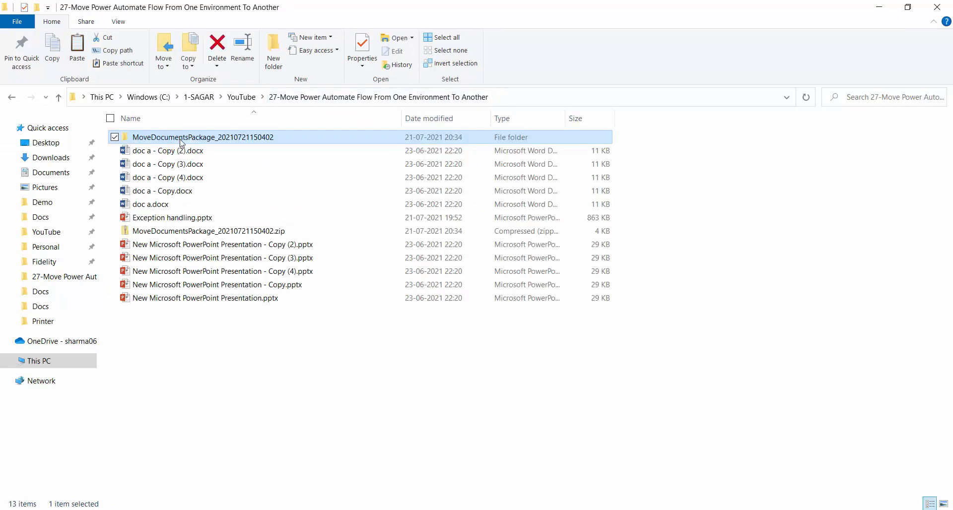
double_click(211, 139)
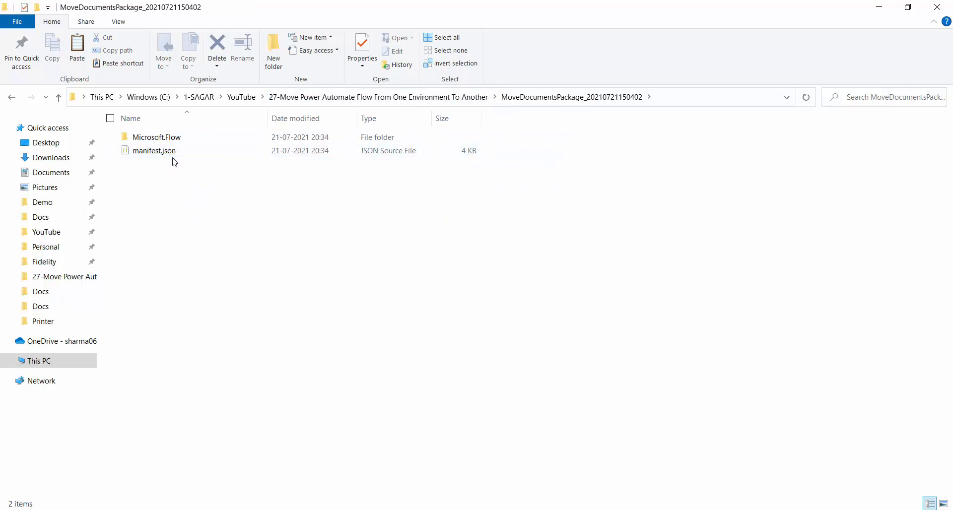
click(160, 142)
double_click(160, 142)
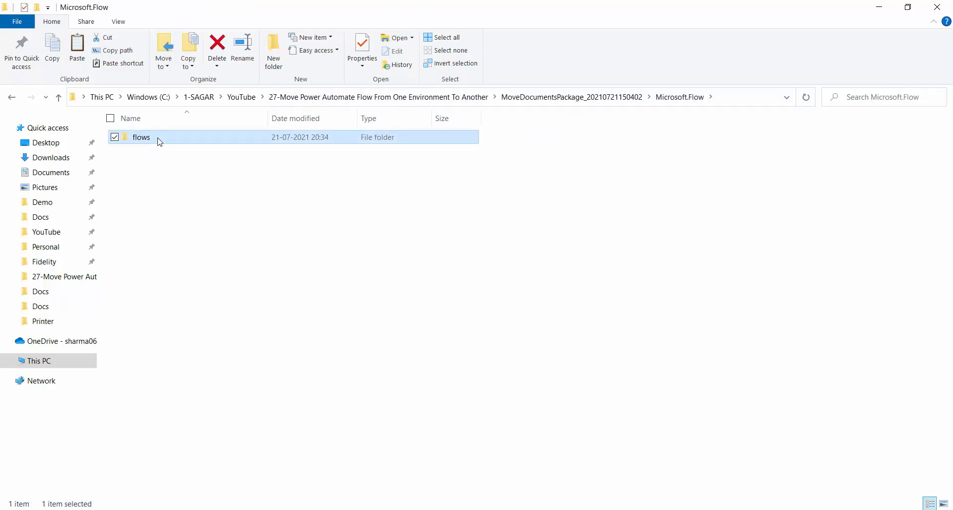
double_click(160, 141)
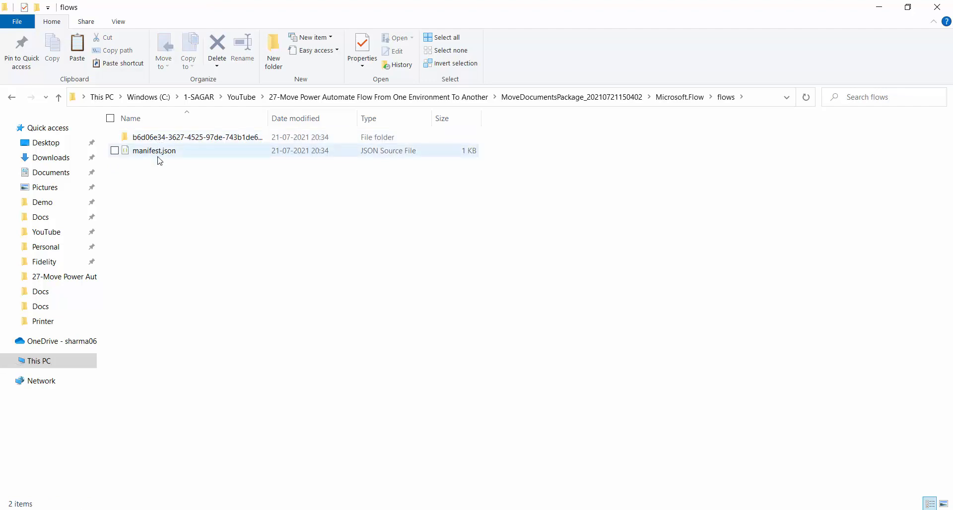
double_click(219, 143)
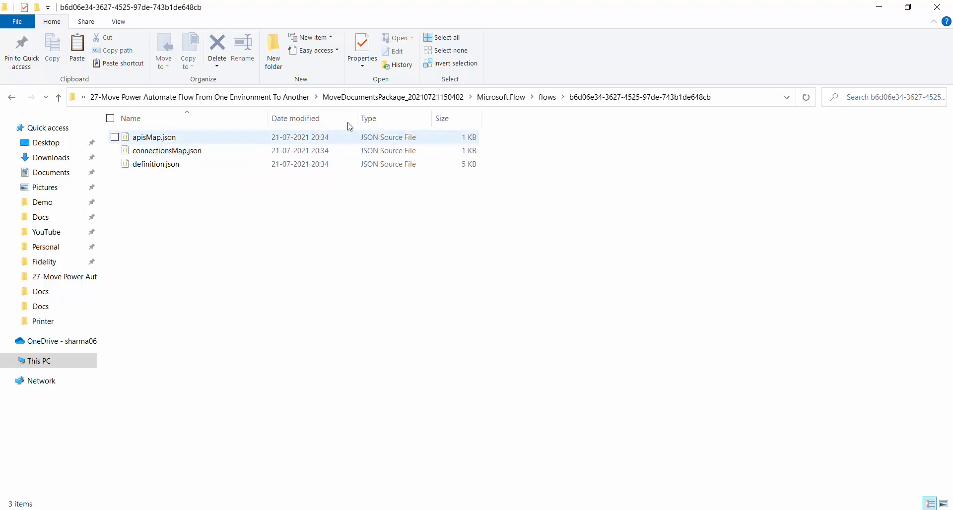
click(548, 97)
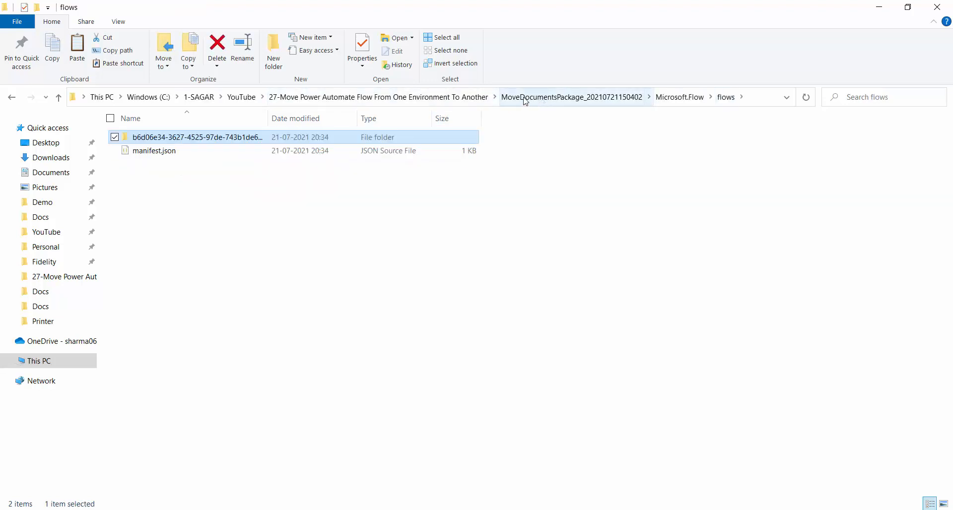
click(678, 98)
click(594, 98)
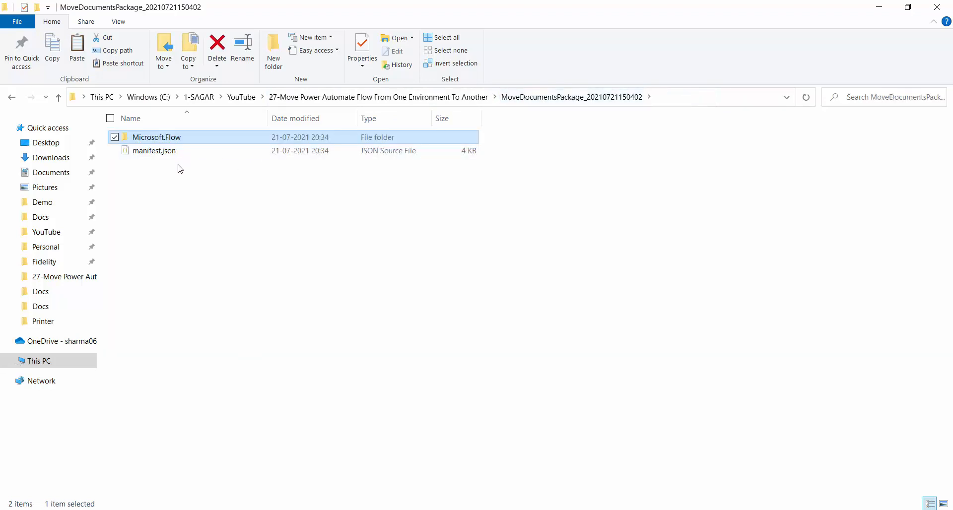
Step: Open the manifest.json file from the package's root folder in Notepad++
click(156, 155)
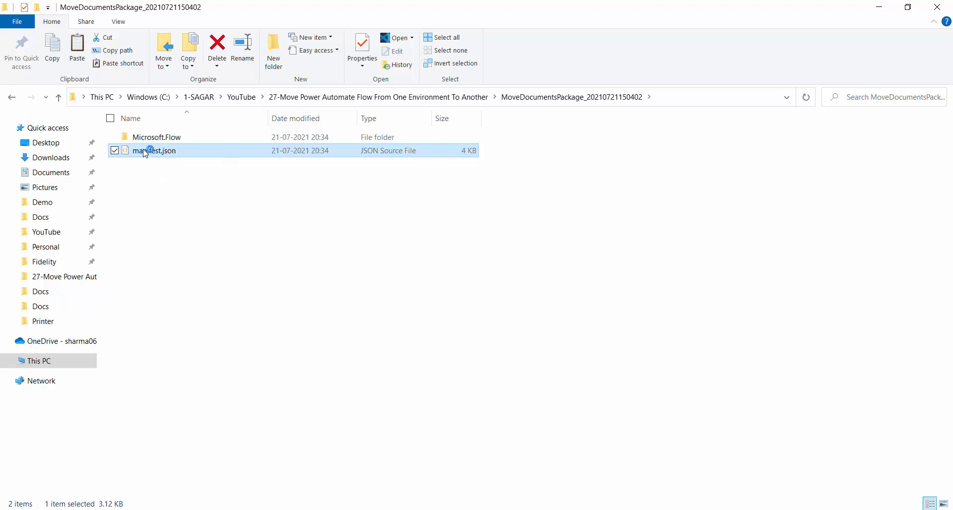
right_click(145, 152)
click(104, 215)
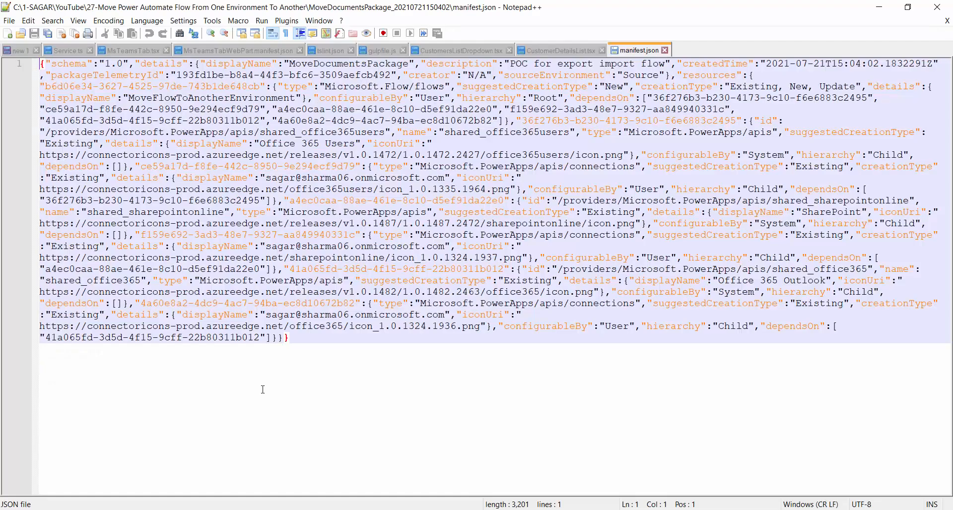
Step: Examine the package details, resources, suggested creation type and connection names in manifest.json
click(72, 65)
click(209, 63)
click(486, 74)
click(538, 76)
click(725, 75)
drag(688, 84, 537, 98)
click(524, 89)
double_click(612, 87)
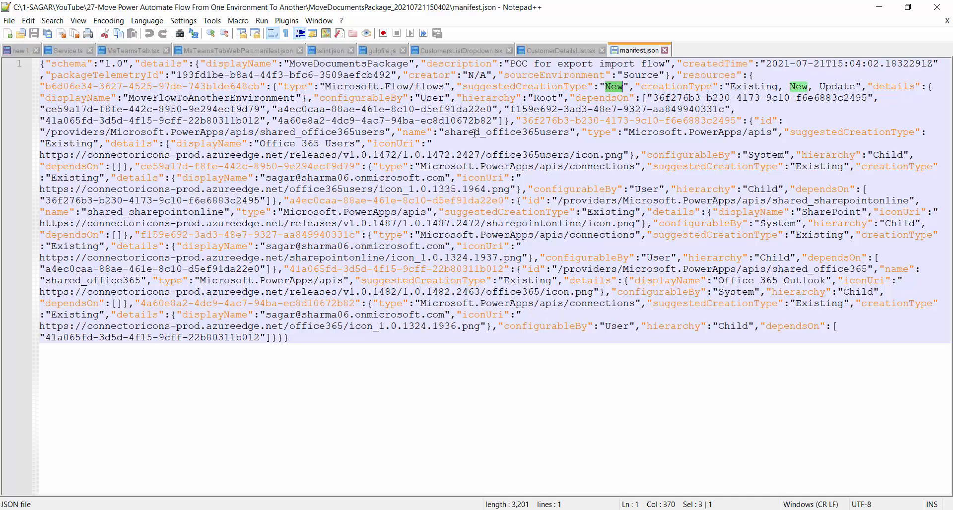
double_click(415, 132)
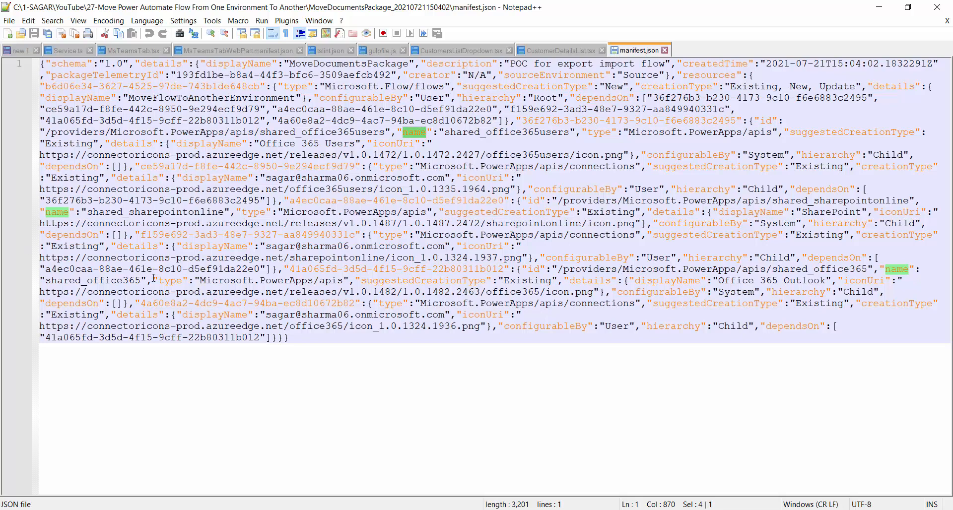
Step: Return to File Explorer, browse into Microsoft.Flow and flows, and open that folder's manifest.json in Notepad++
key(alt+Tab)
click(180, 149)
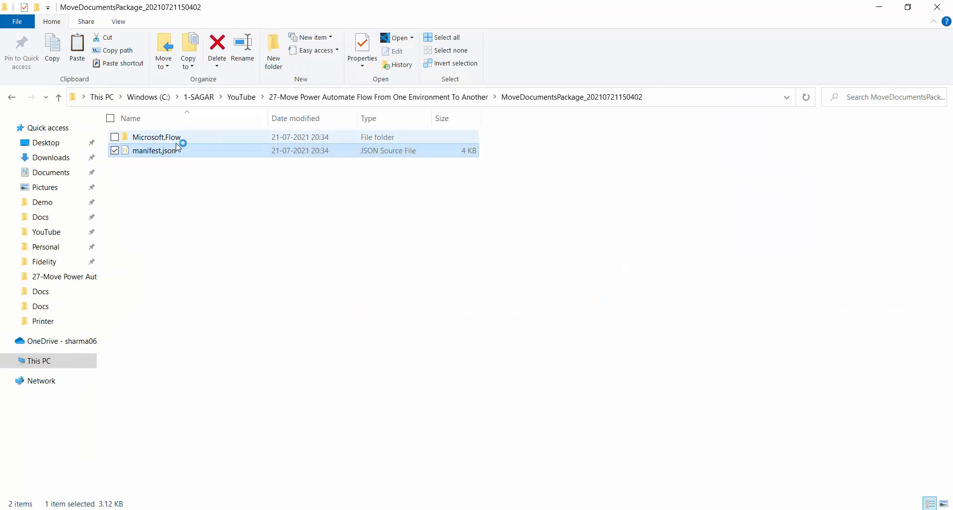
double_click(181, 137)
double_click(180, 137)
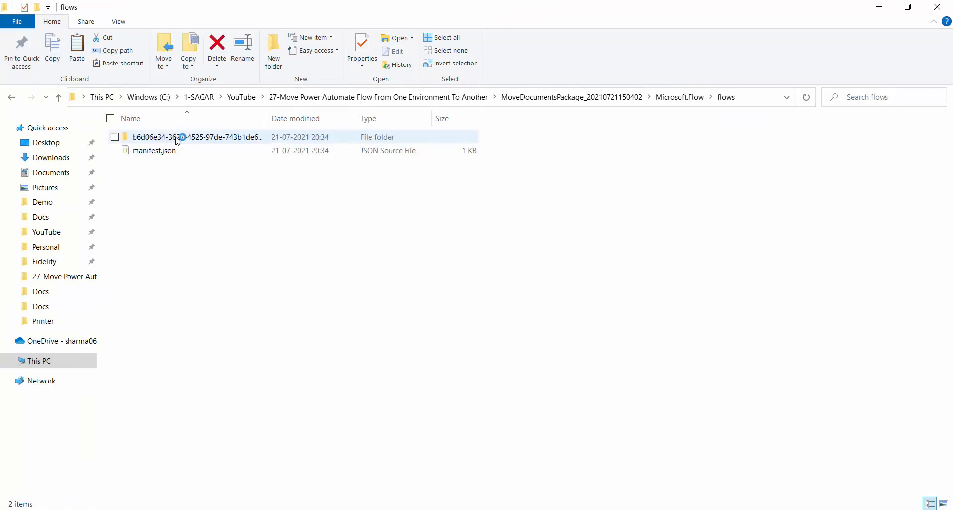
click(198, 155)
right_click(192, 154)
click(117, 221)
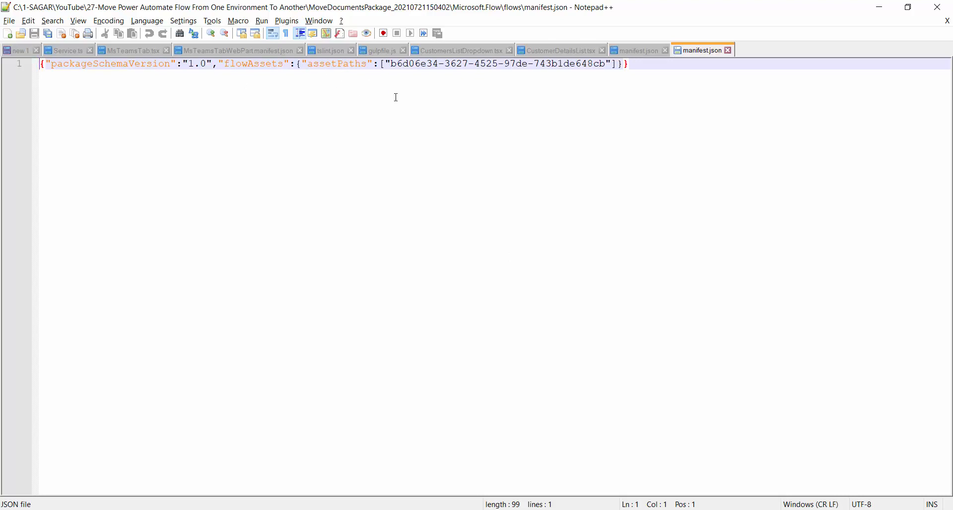
Step: Go back to the flows folder in File Explorer and open definition.json from the flow's ID-named subfolder in Notepad++
mouse_move(394, 494)
click(505, 479)
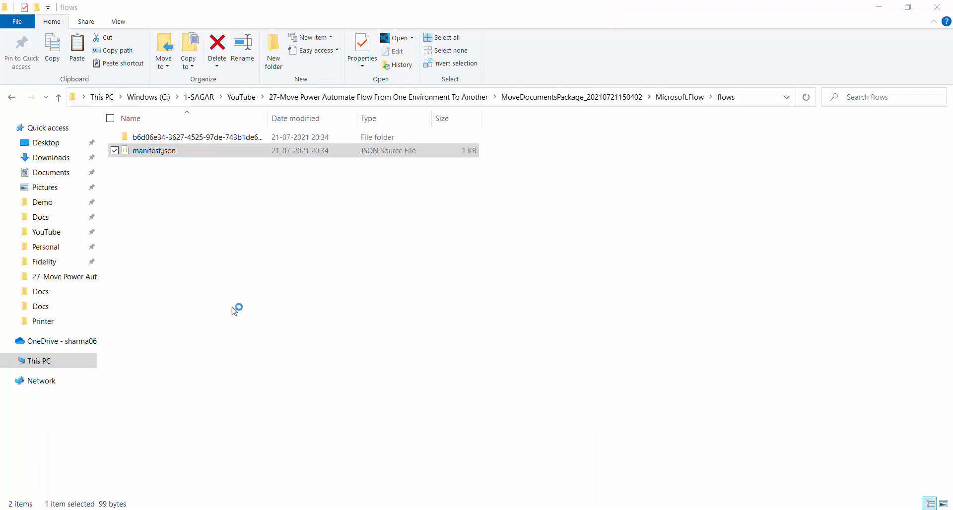
double_click(213, 136)
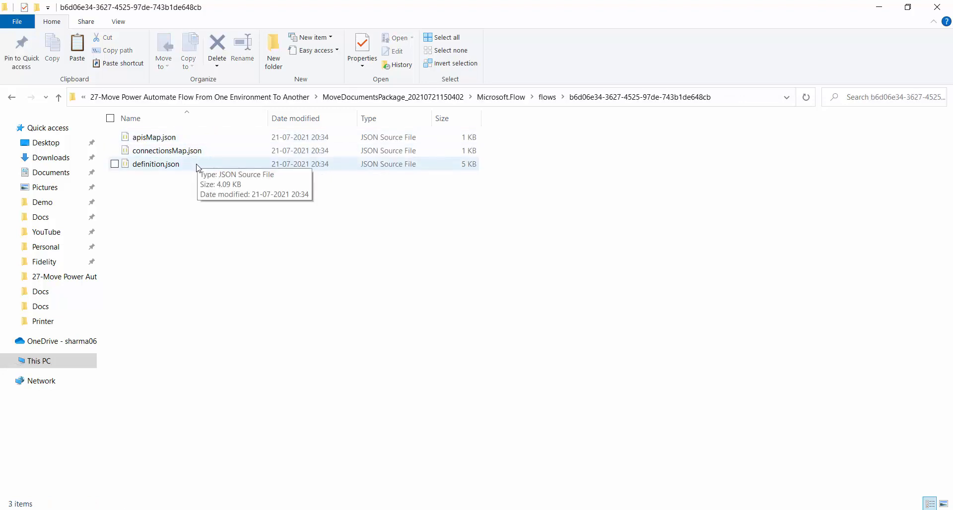
right_click(197, 165)
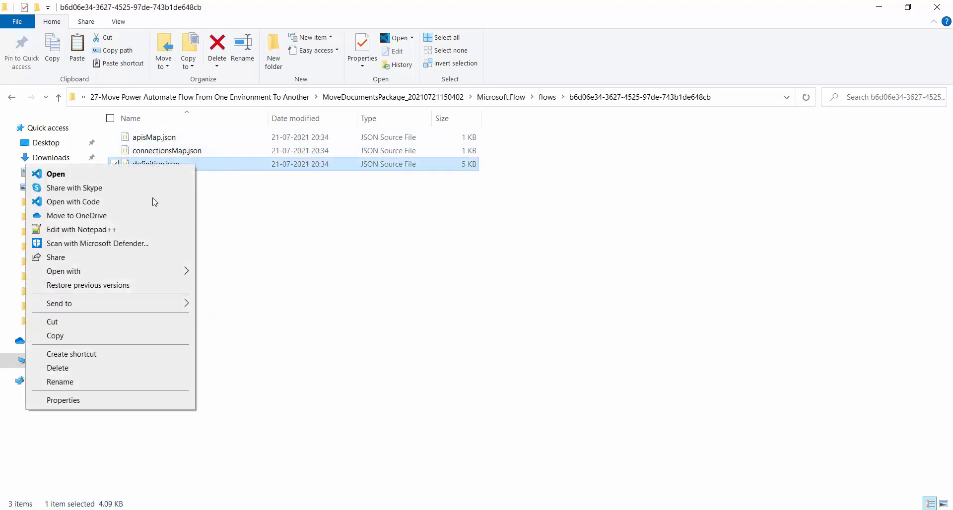
click(101, 231)
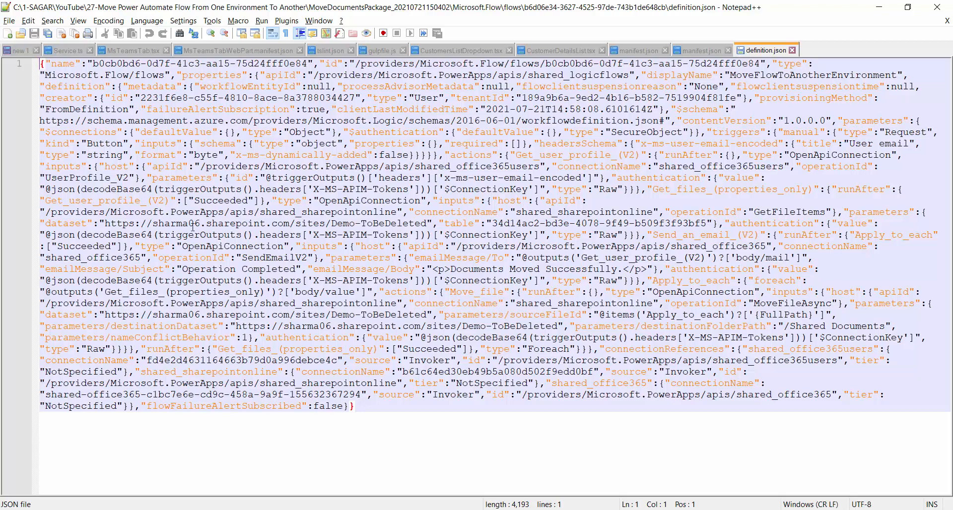
Step: Examine the SharePoint site URL, the email message parameters and the Get files action in definition.json
drag(116, 221, 415, 223)
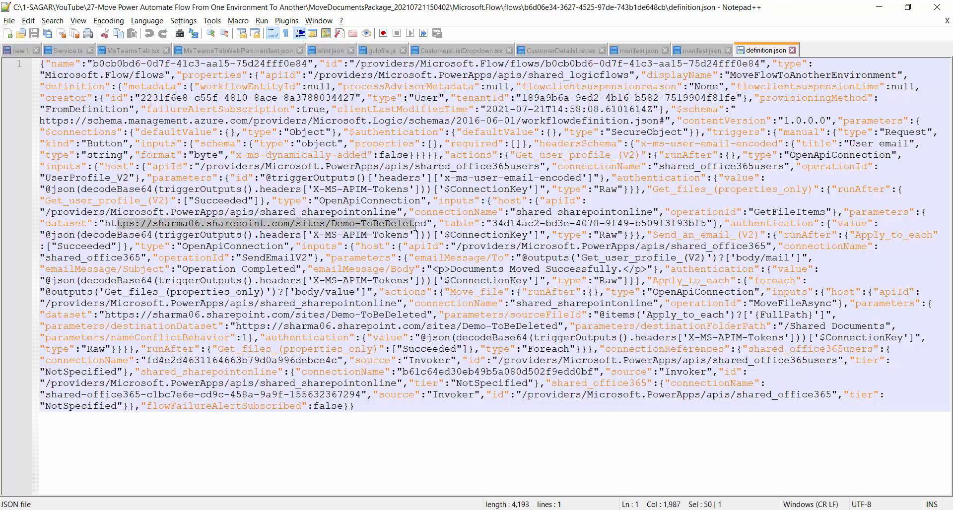
click(446, 258)
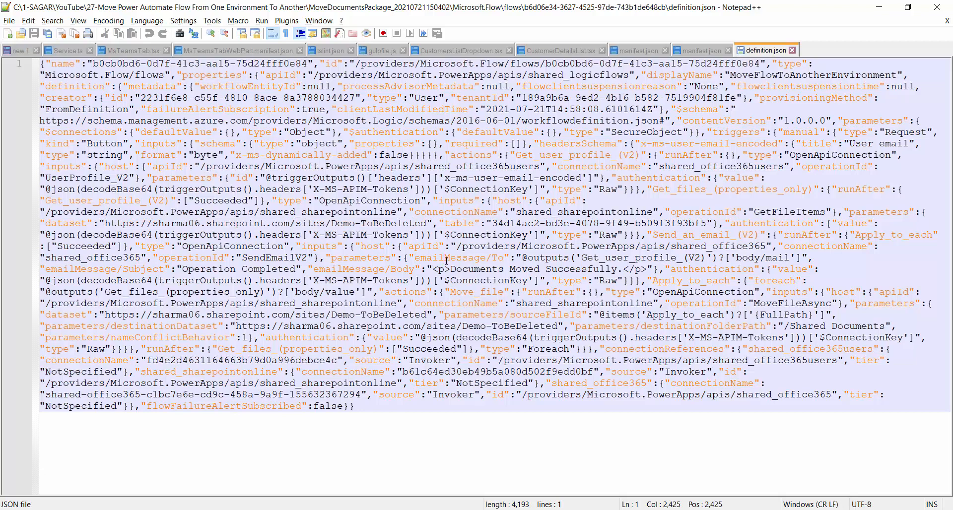
double_click(445, 258)
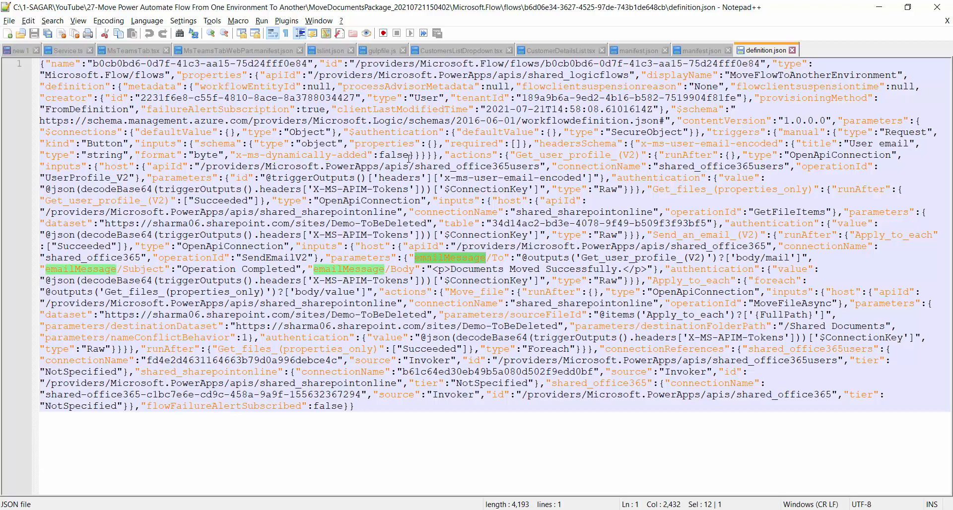
double_click(669, 190)
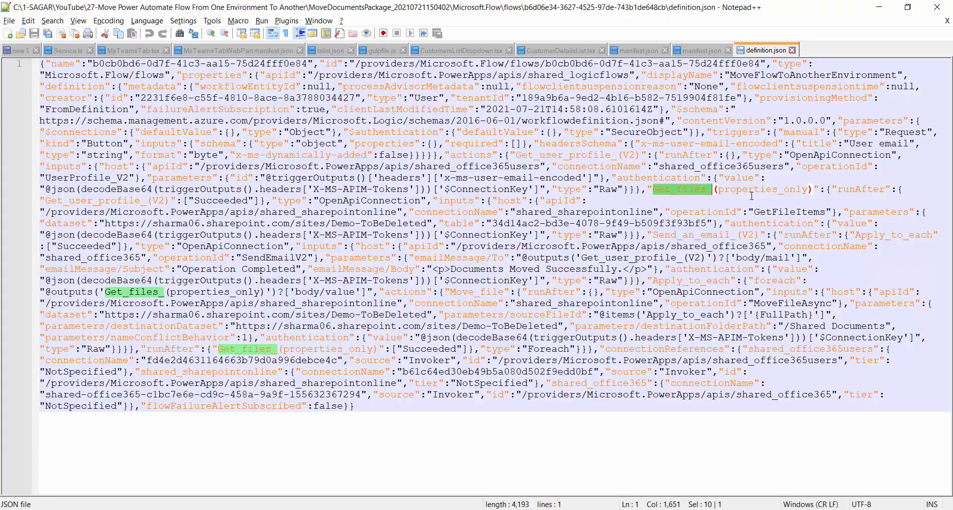
Step: Open connectionsMap.json from the flow's subfolder in Notepad++ and inspect its Office 365 Users, SharePoint and Office 365 connection entries
key(alt+Tab)
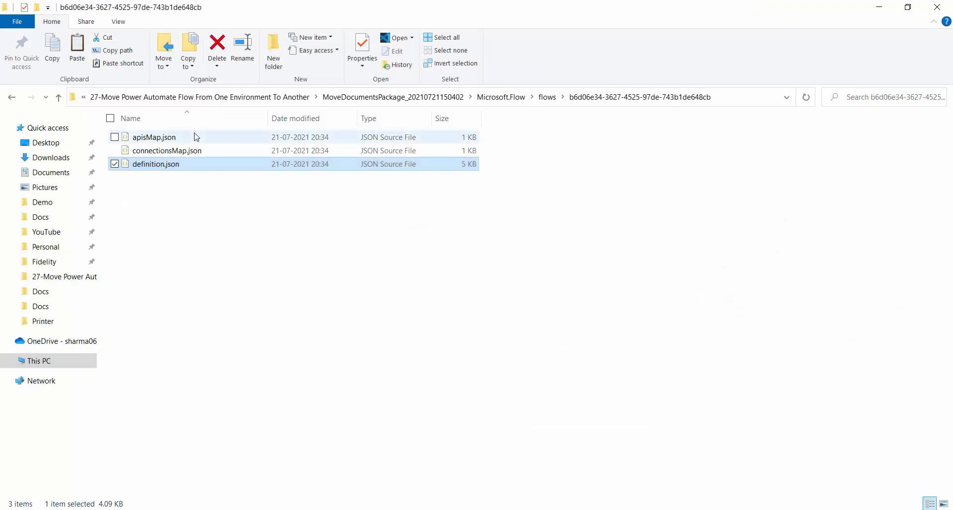
click(197, 154)
right_click(197, 154)
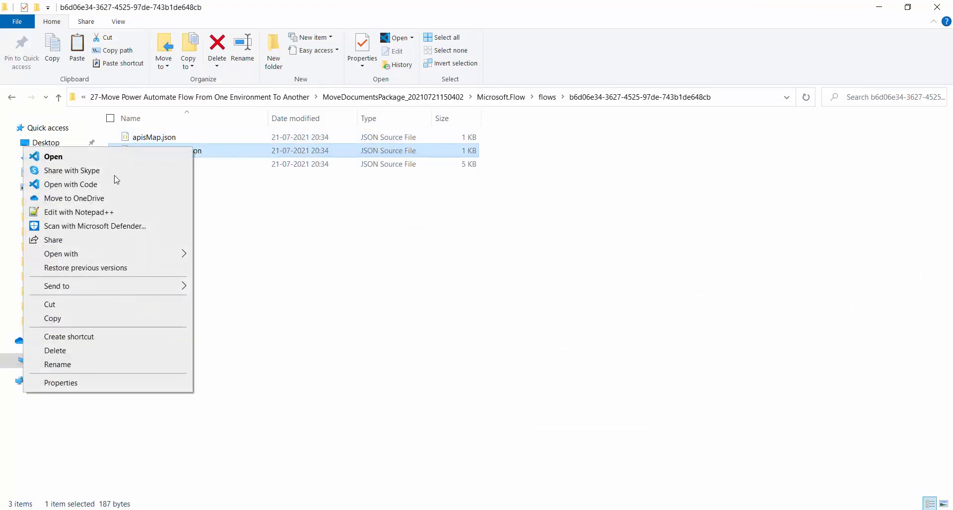
click(64, 212)
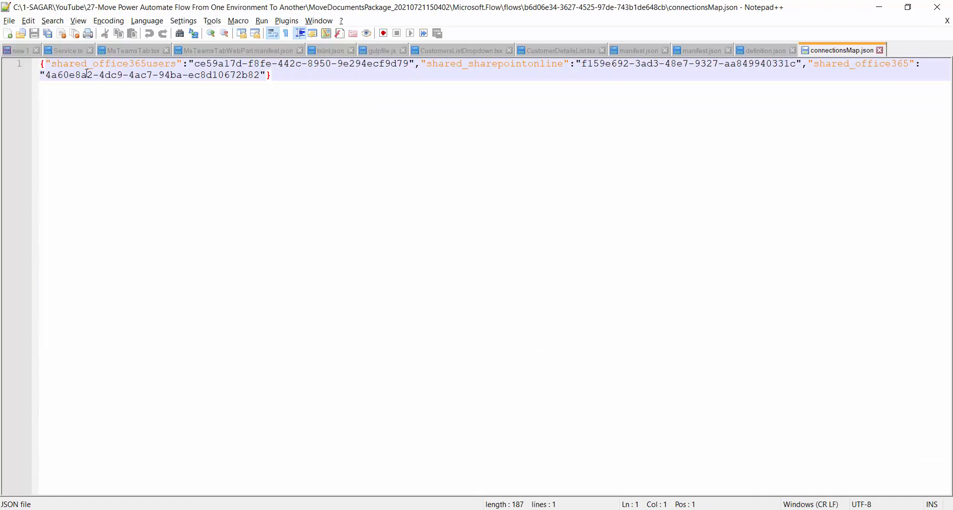
double_click(89, 66)
double_click(469, 63)
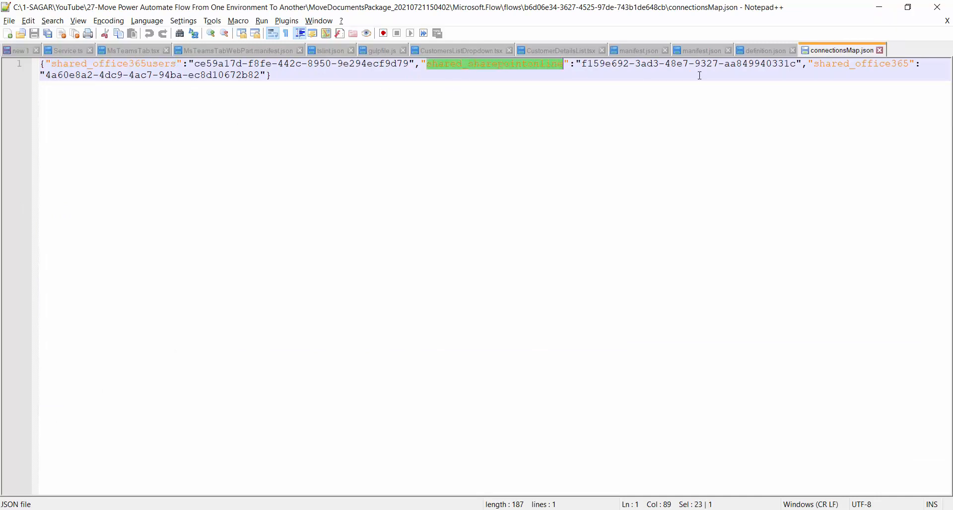
double_click(874, 65)
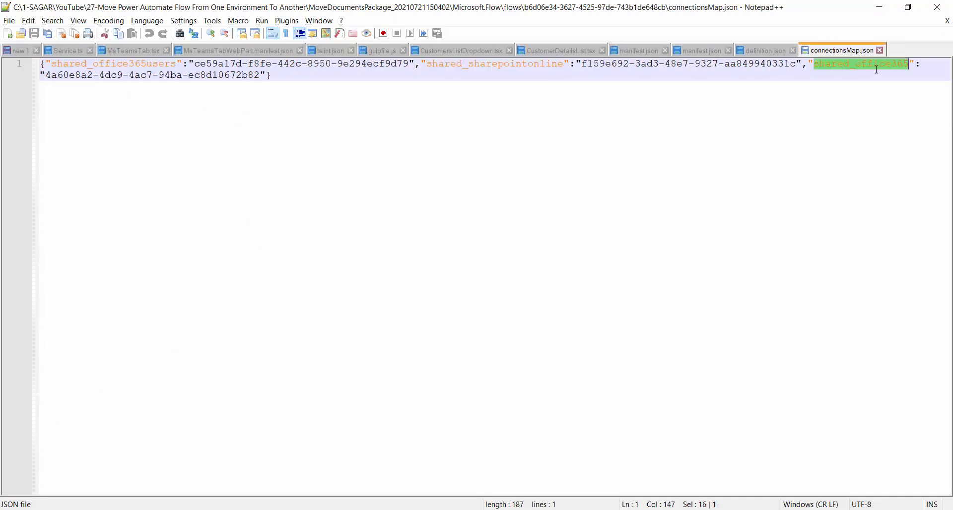
Step: Open apisMap.json from the same subfolder in Notepad++ to view its API mappings
key(alt+Tab)
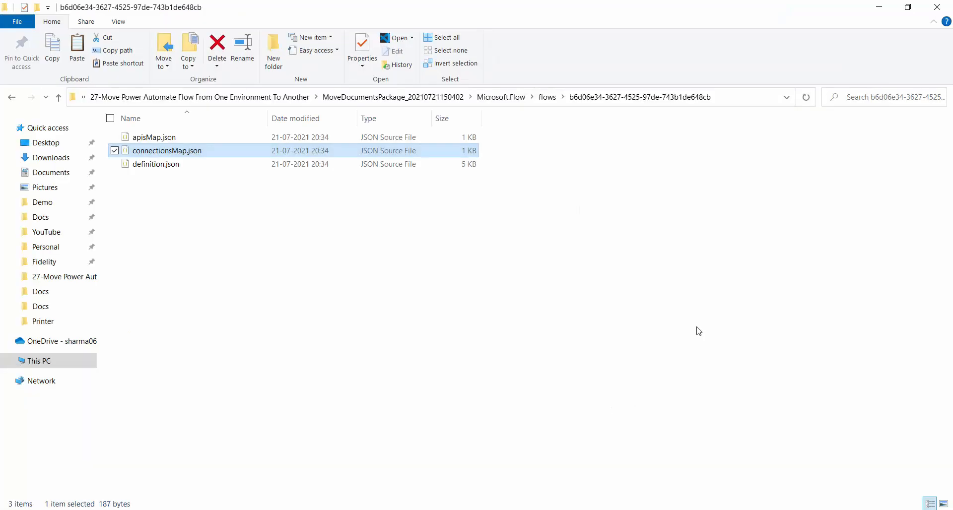
click(162, 141)
right_click(162, 141)
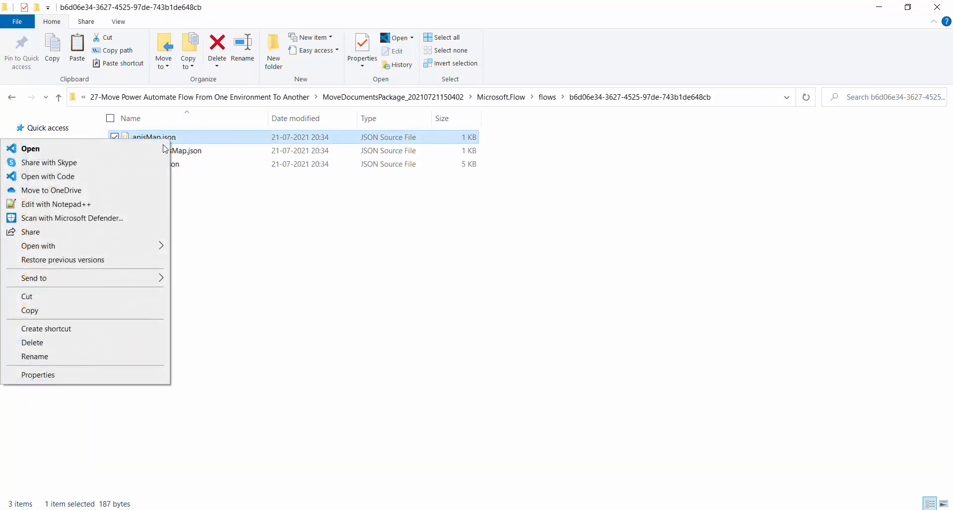
click(75, 204)
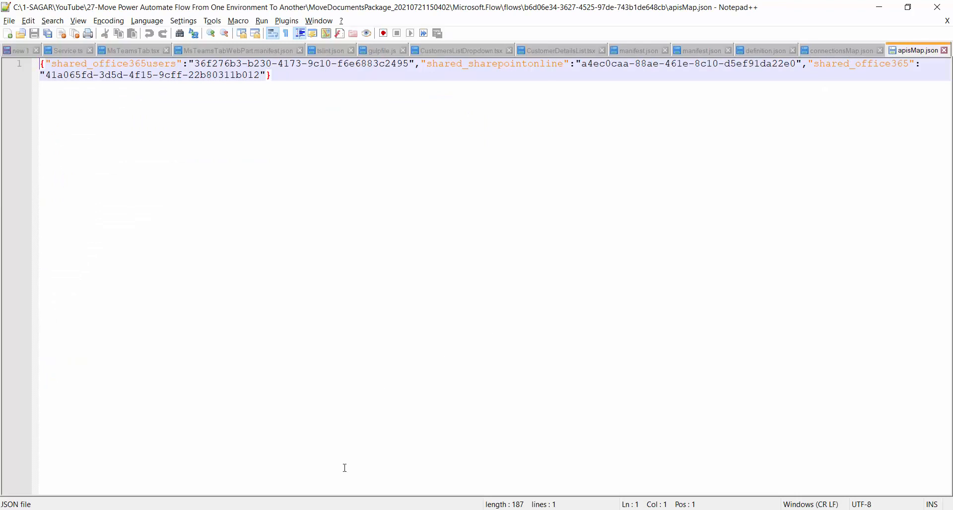
key(alt+Tab)
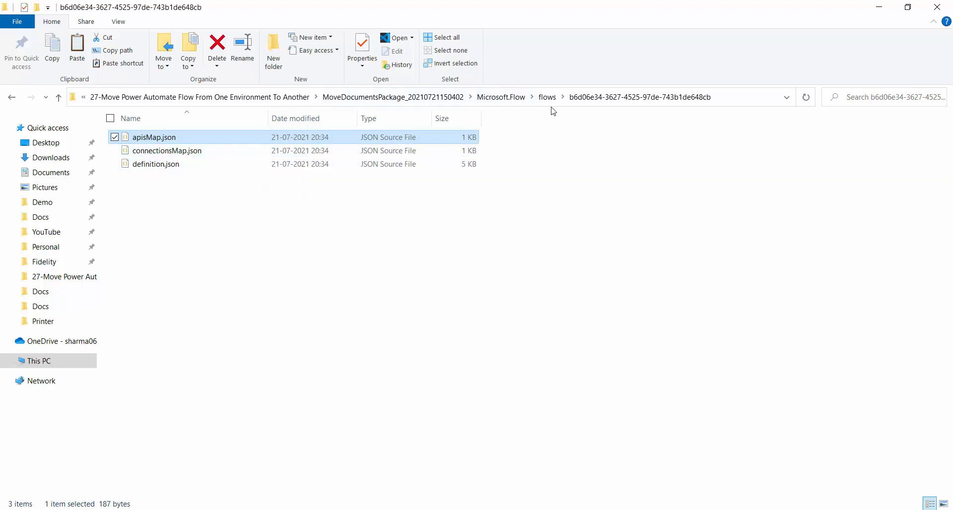
click(504, 97)
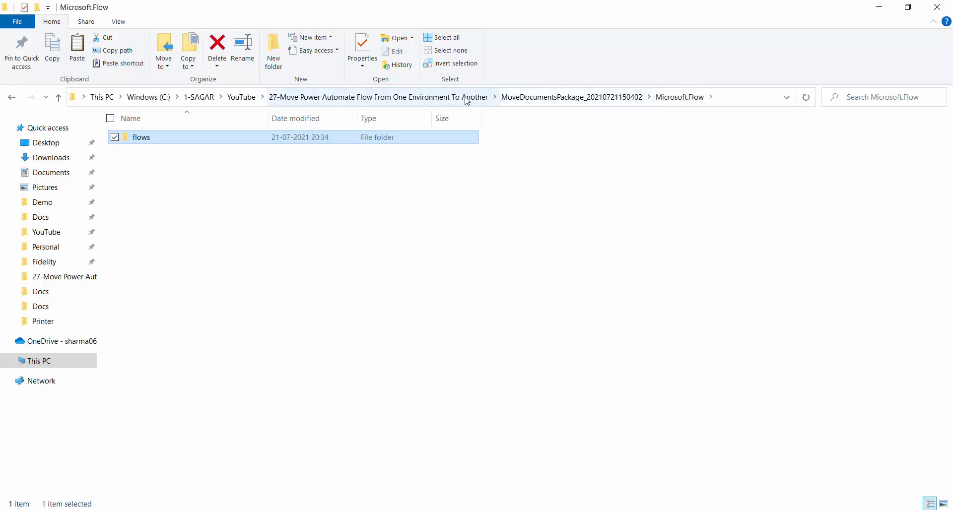
click(544, 100)
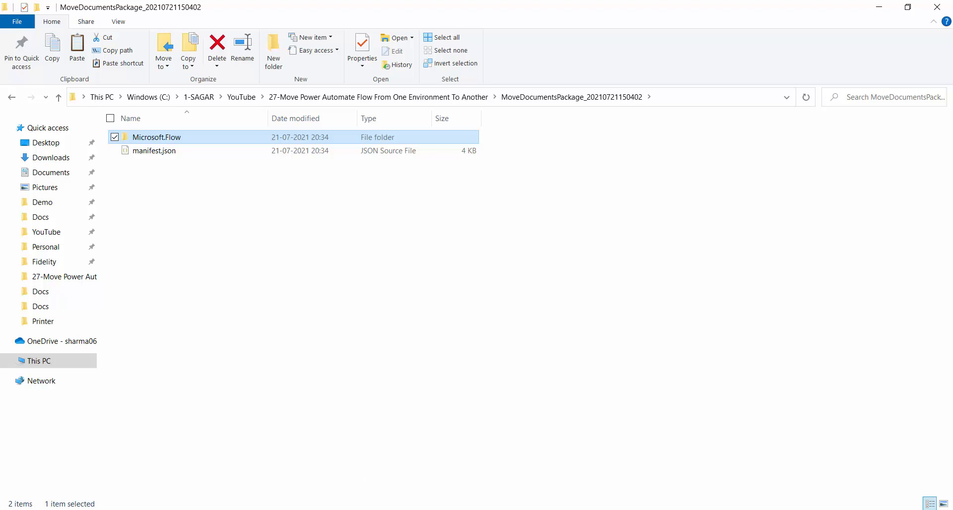
Step: Switch to the target tenant's Power Automate in Edge, start a flow import and upload MoveDocumentsPackage_20210721150402.zip from Downloads
click(380, 509)
click(449, 476)
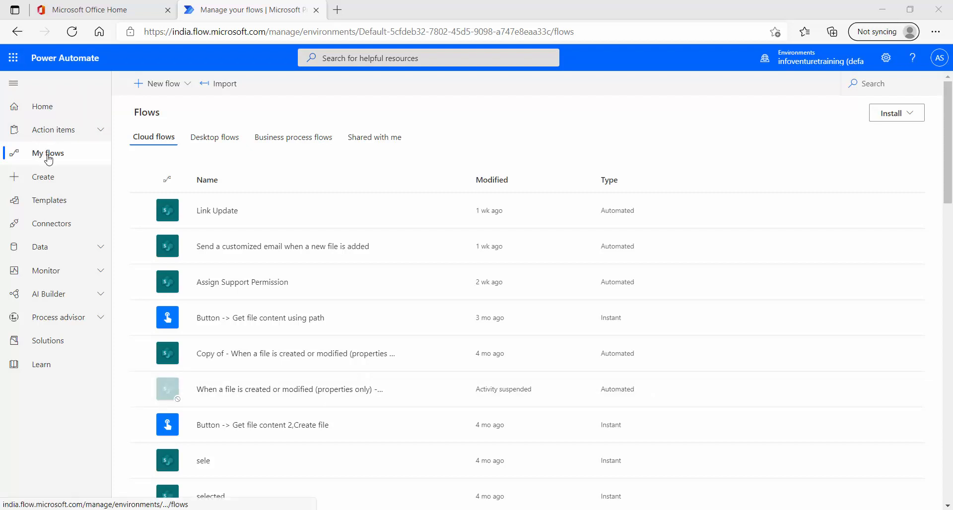
click(220, 85)
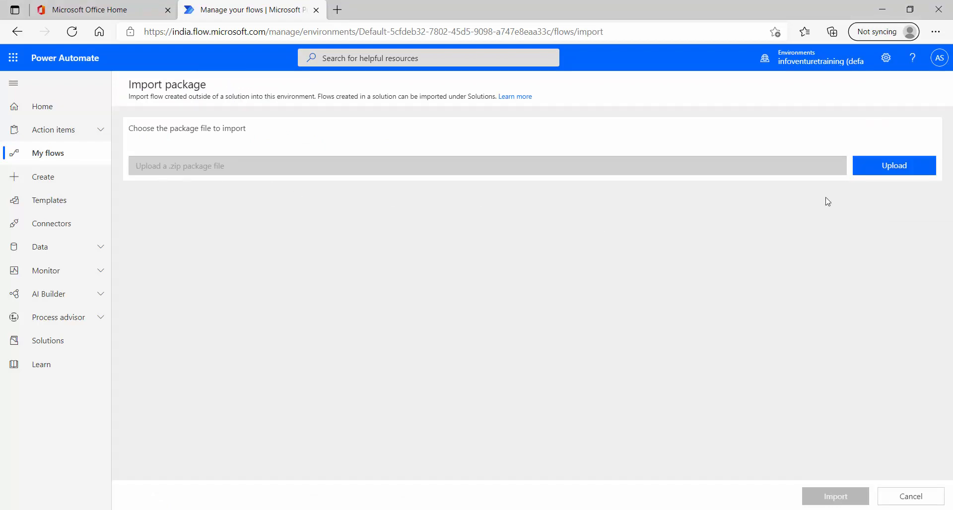
click(919, 171)
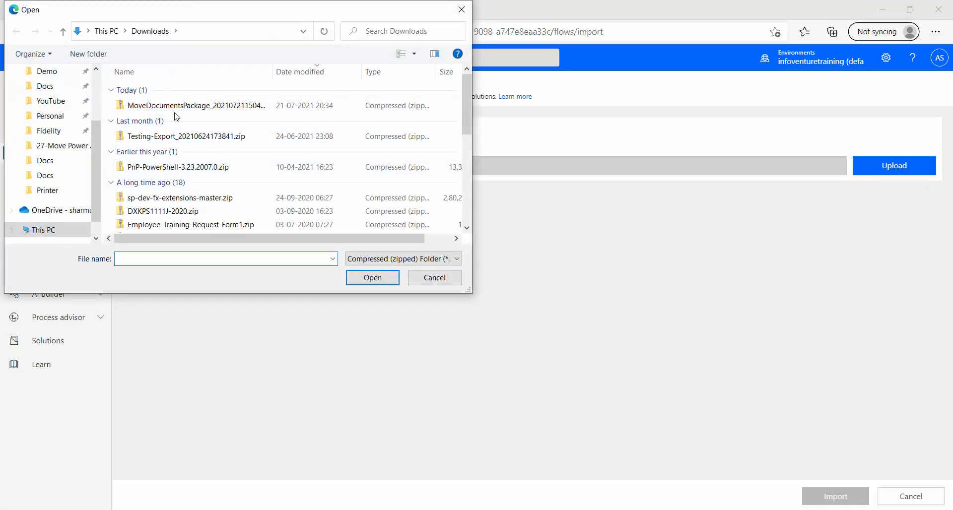
double_click(273, 71)
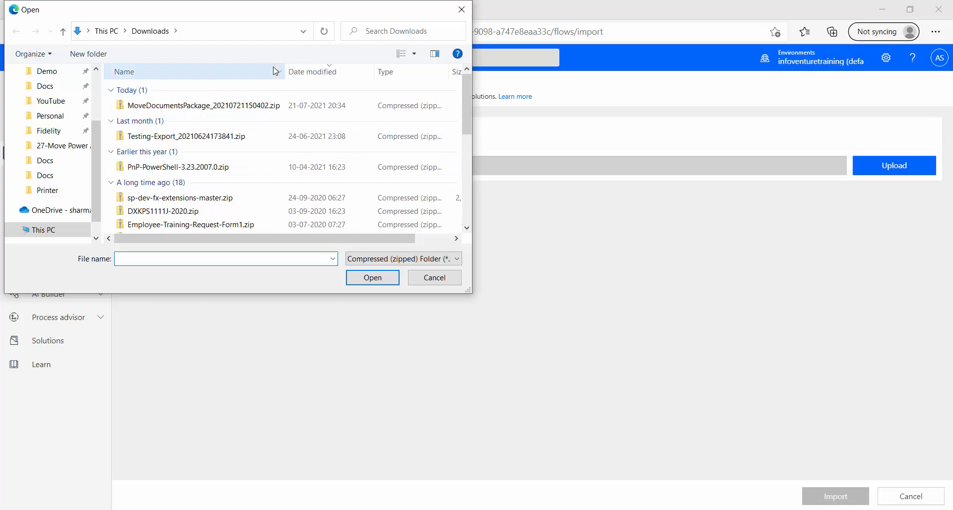
click(231, 110)
double_click(232, 115)
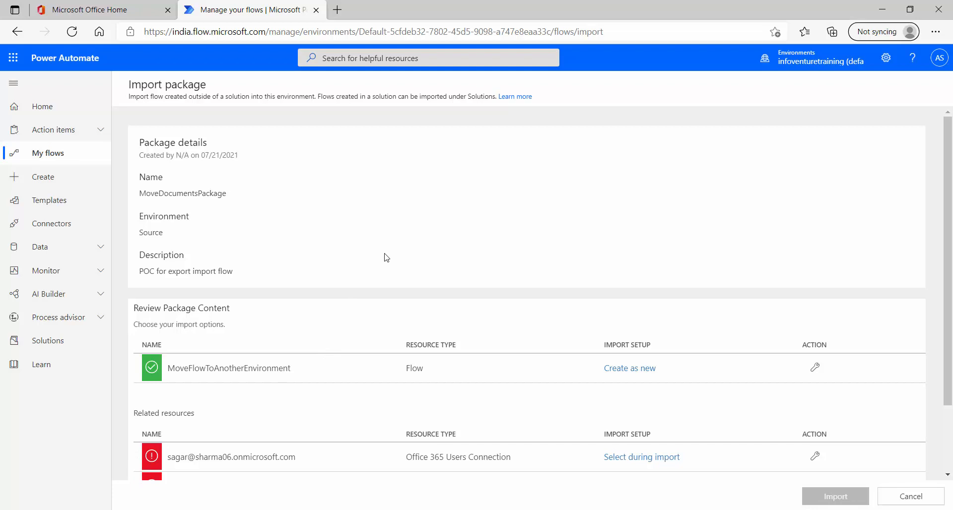
Step: Review the package content and the setup choices for importing the MoveFlowToAnotherEnvironment flow, and close its import setup without saving
scroll(353, 236, down, 1)
scroll(323, 229, up, 1)
scroll(217, 286, down, 2)
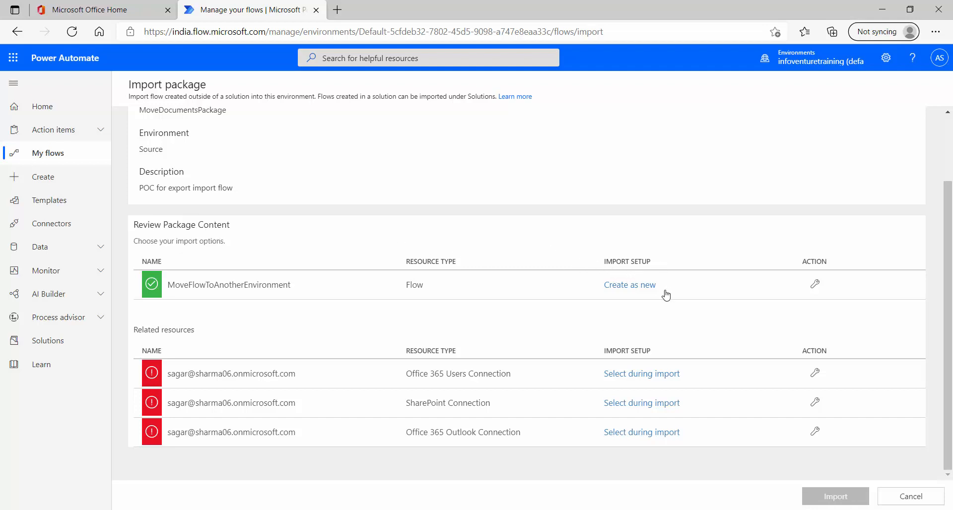
click(629, 290)
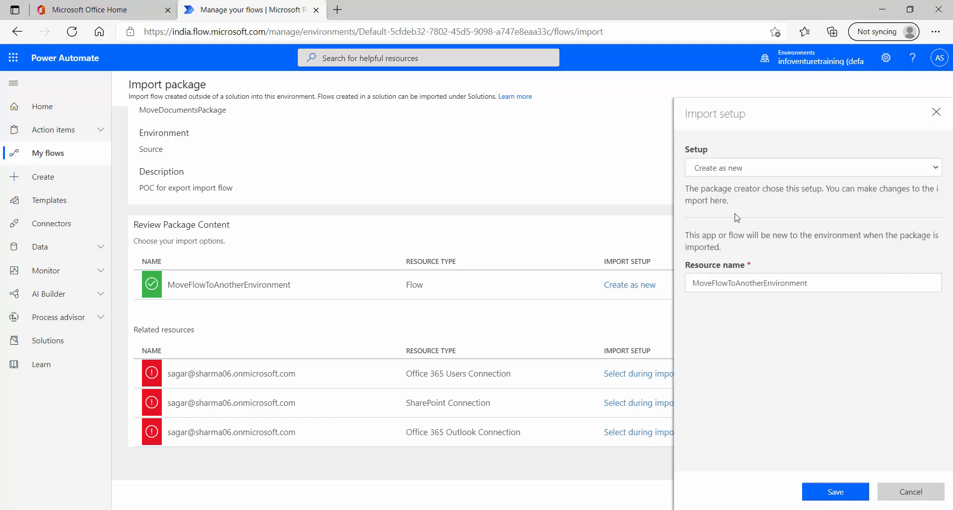
click(763, 171)
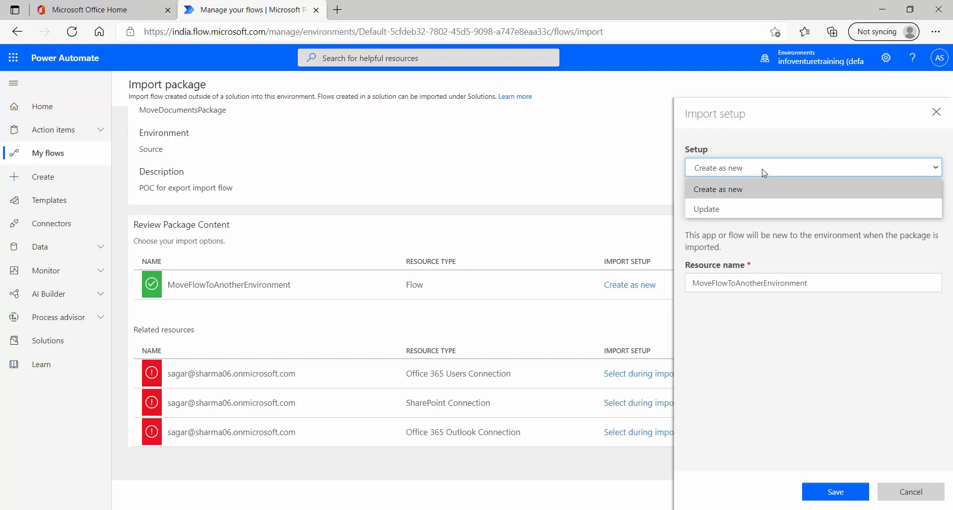
click(765, 173)
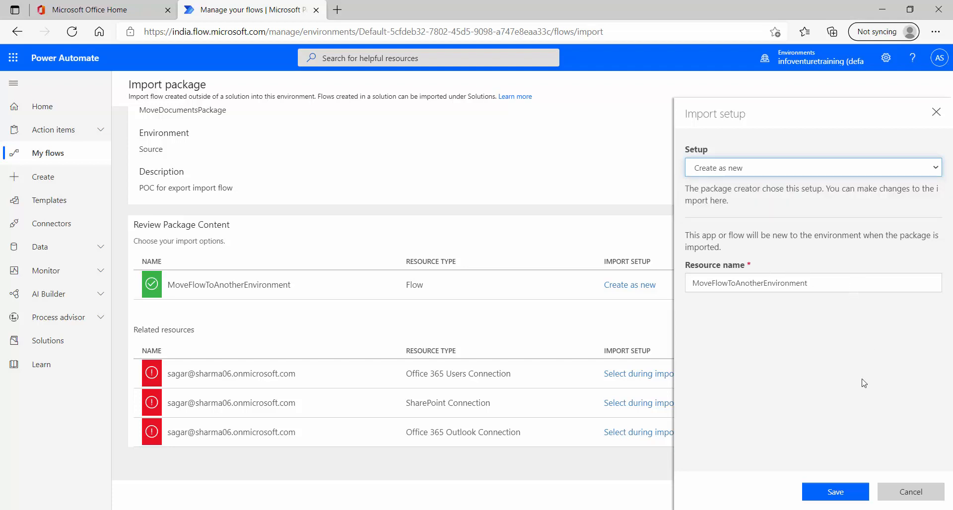
click(911, 492)
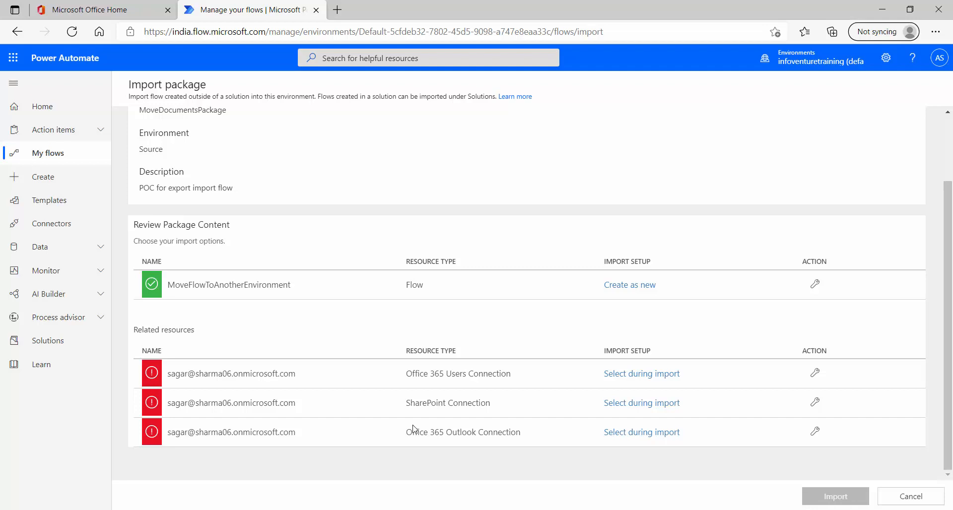
Step: Open the import setup of the Office 365 Users connection, go to create a new connection, and look through the environment's existing connections
click(658, 379)
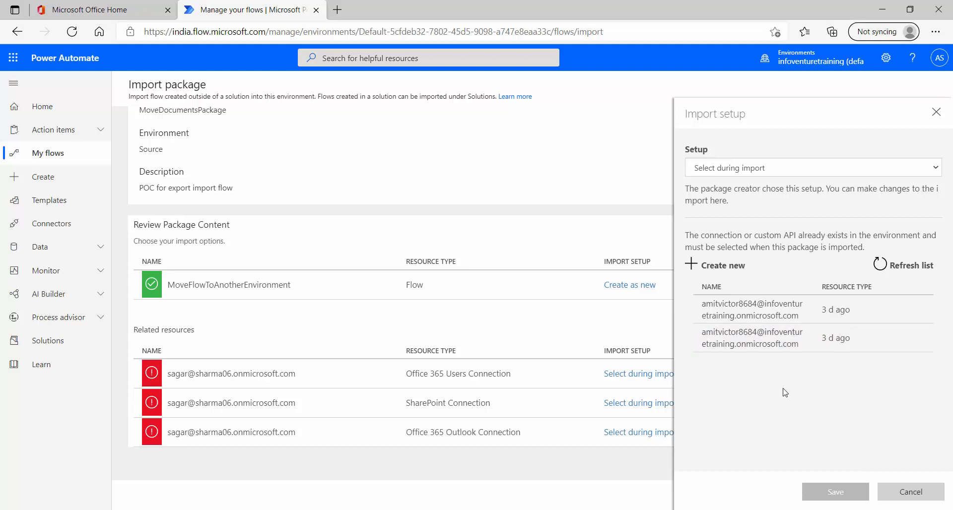
click(723, 265)
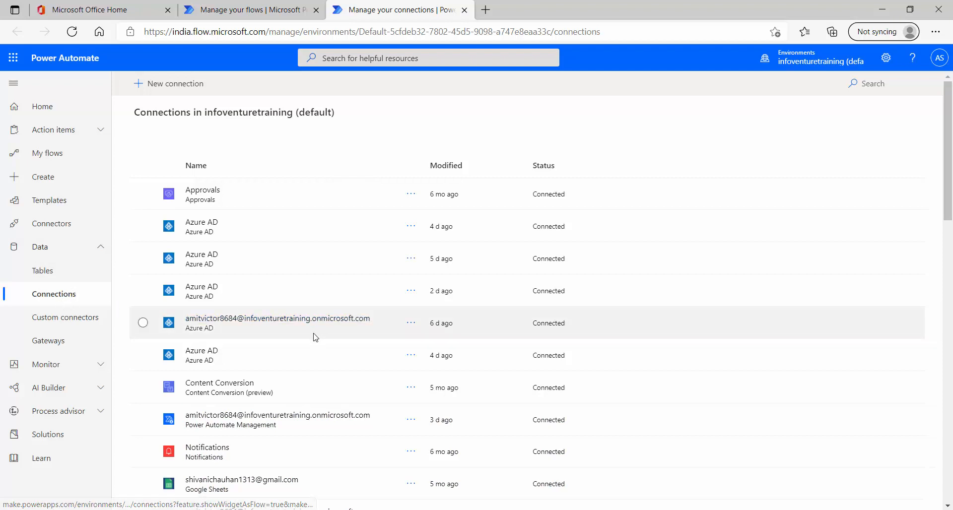
click(285, 9)
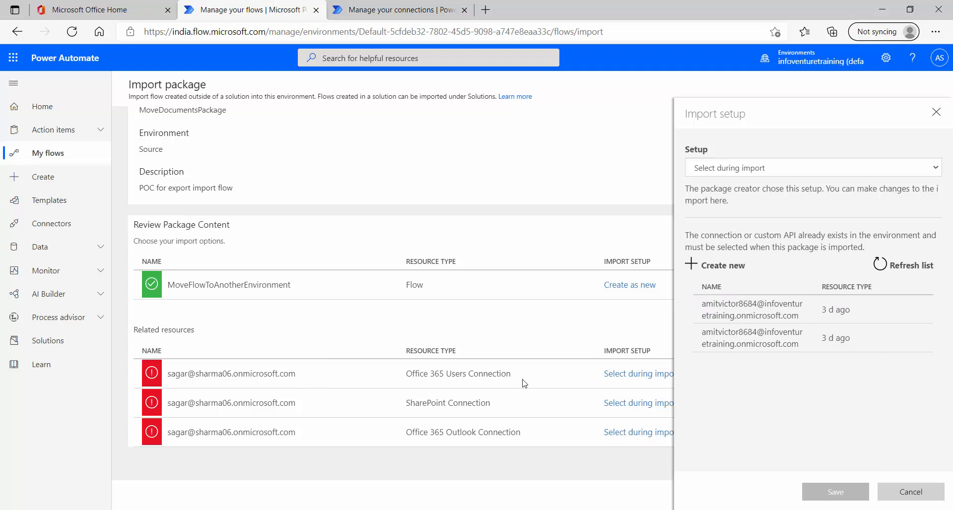
click(397, 9)
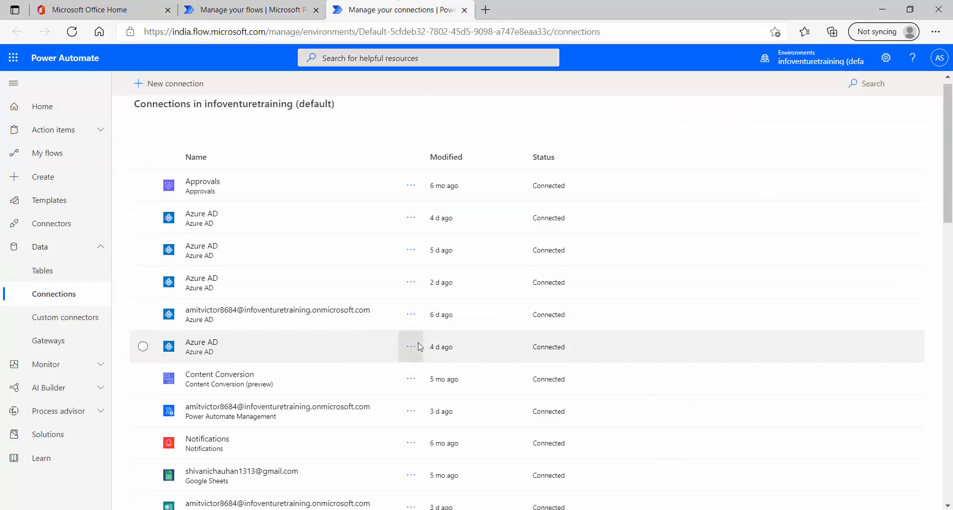
scroll(419, 346, down, 15)
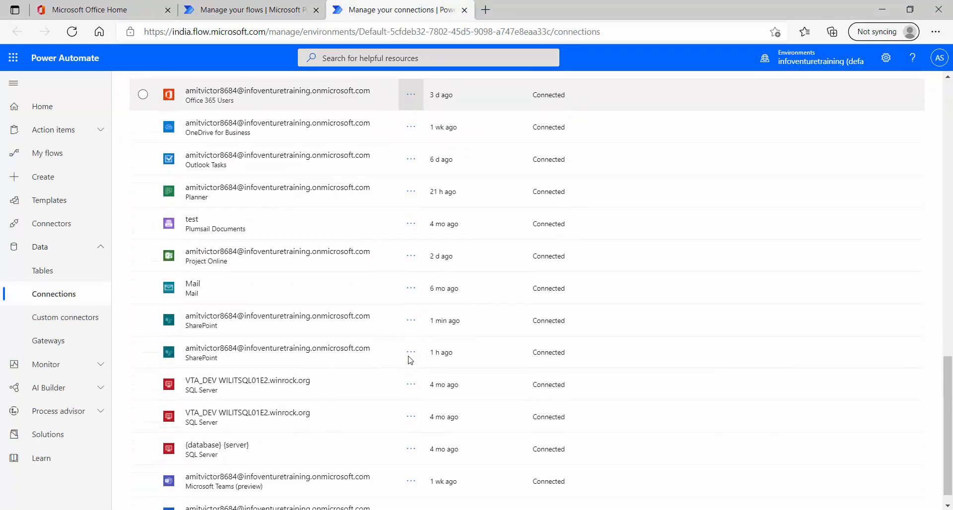
scroll(411, 361, up, 15)
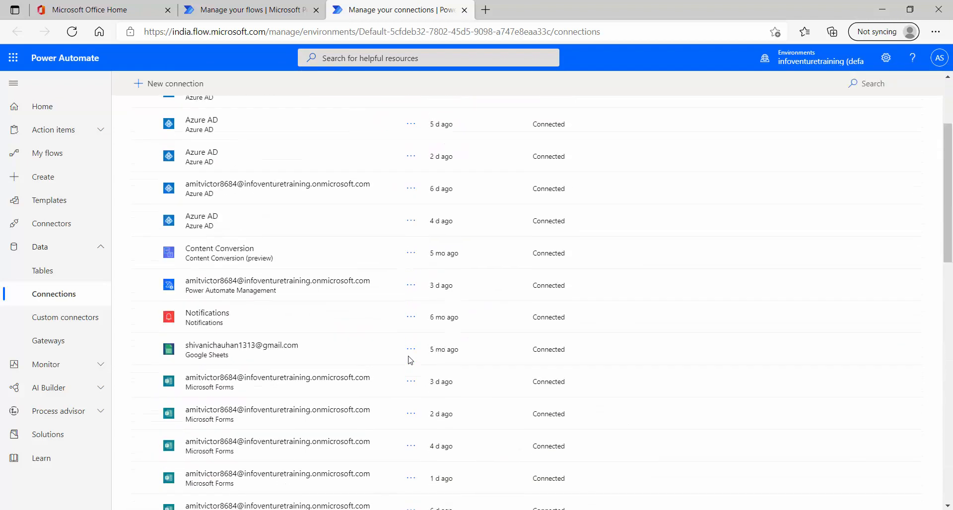
Step: Start adding a new connection in the infoventuretraining environment and check the package's related resources for the required connection type
click(169, 84)
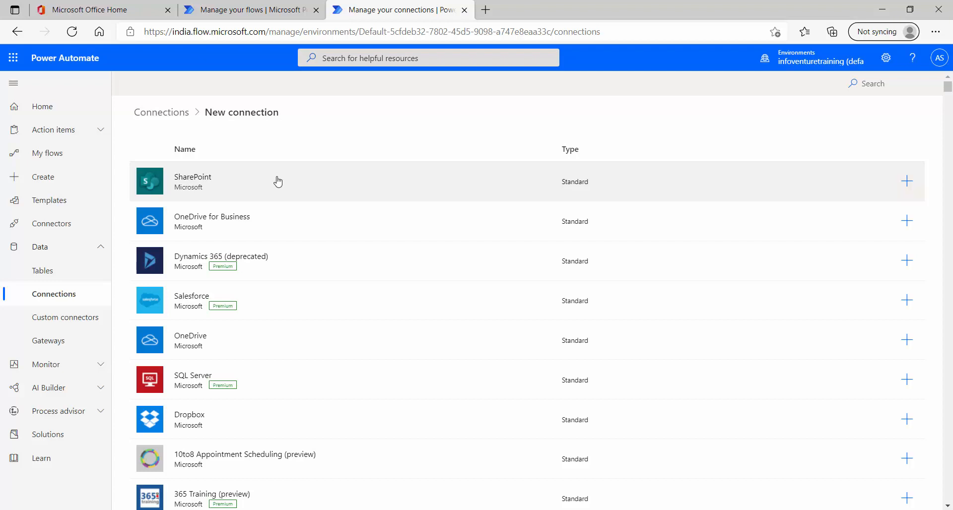
click(249, 10)
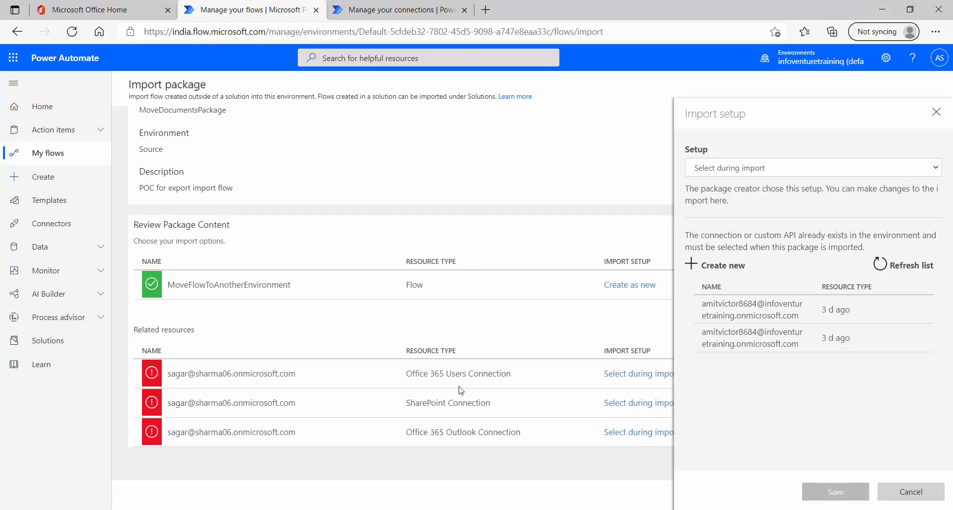
click(432, 11)
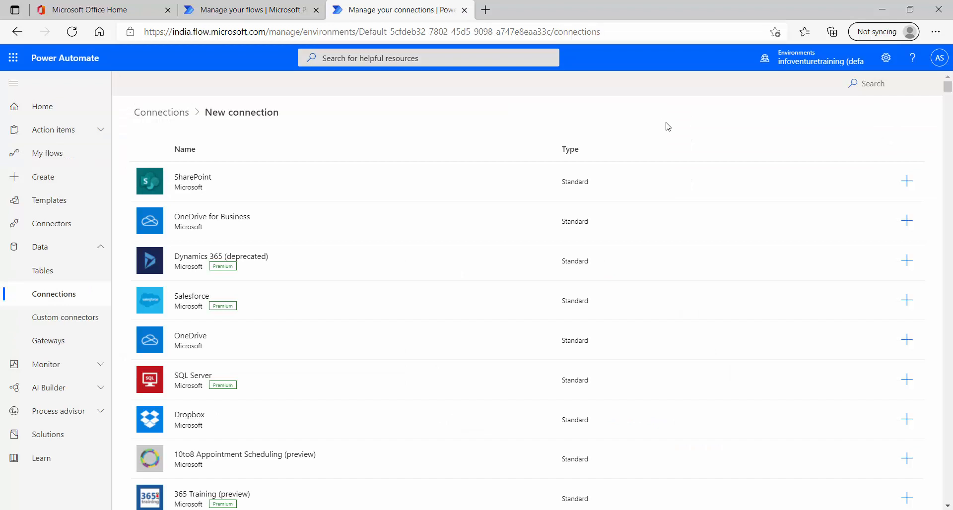
Step: Try to find "office" on the new connection page, and clear the search text
key(ctrl+f)
text(office)
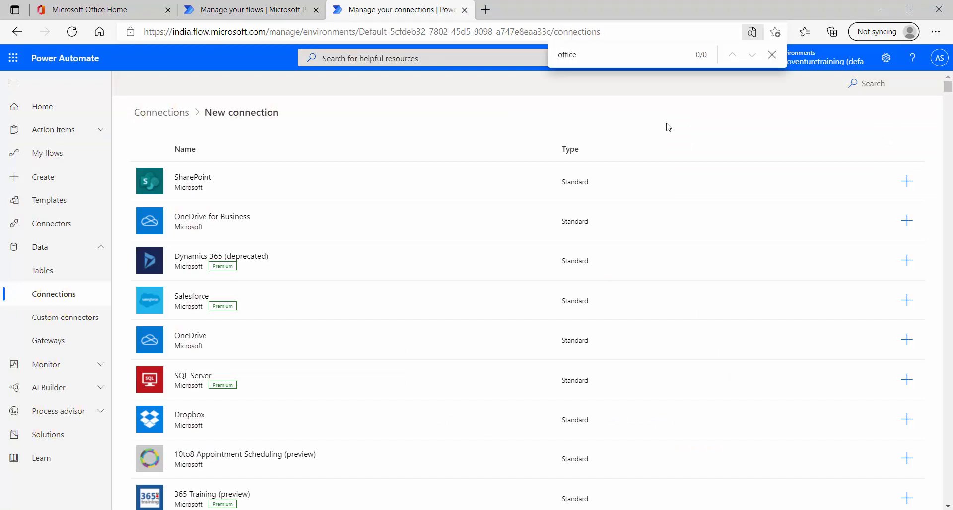
key(BackSpace)
key(BackSpace)
key(BackSpace)
key(BackSpace)
key(BackSpace)
Step: Create an Office 365 Users connection from the connector list, signing in with the source tenant's account and its password
scroll(336, 217, down, 5)
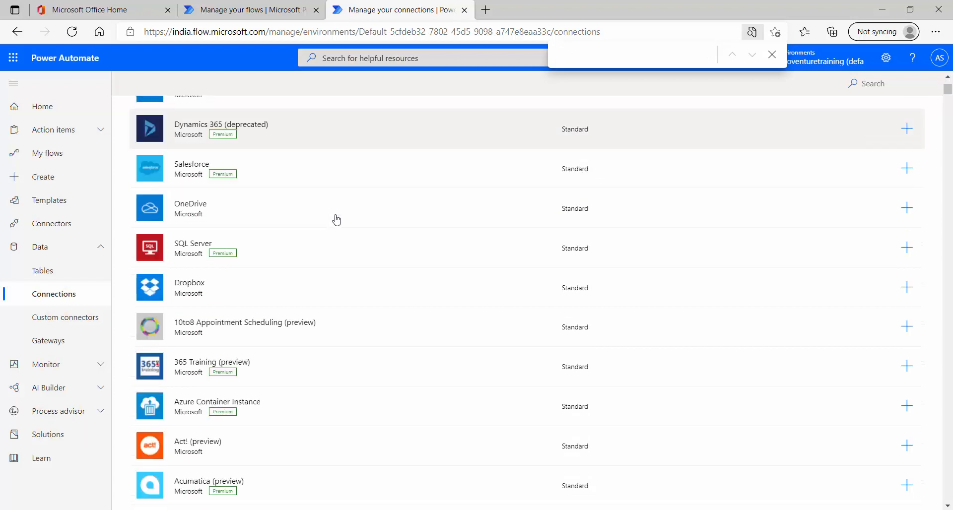
scroll(343, 241, down, 18)
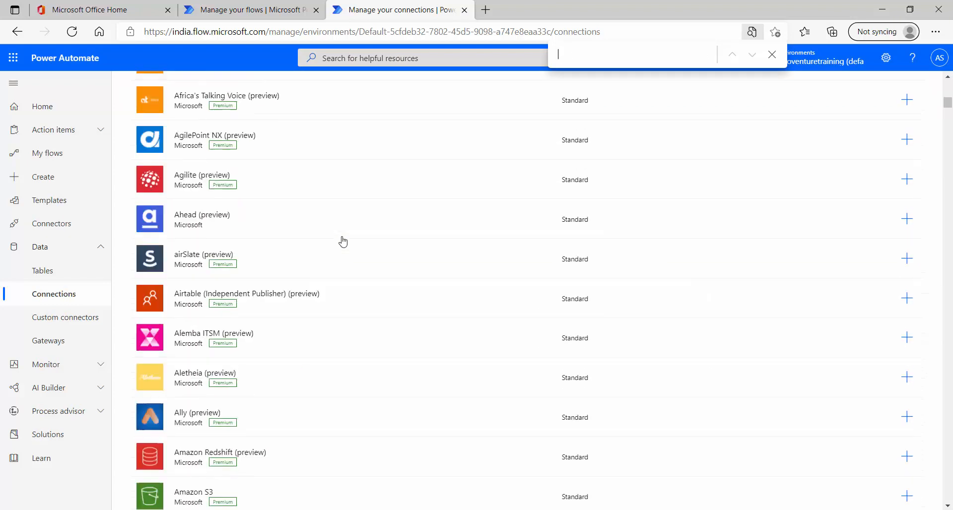
scroll(753, 248, down, 16)
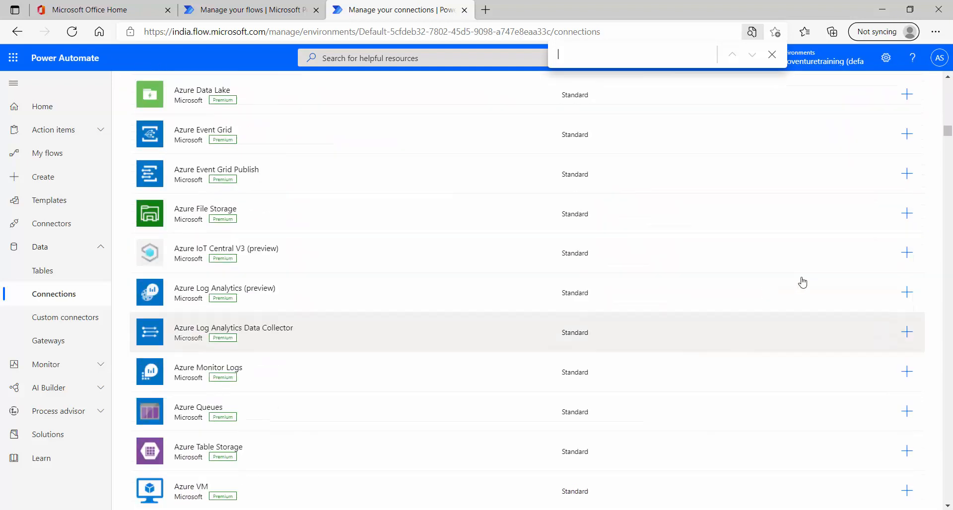
drag(947, 142, 938, 375)
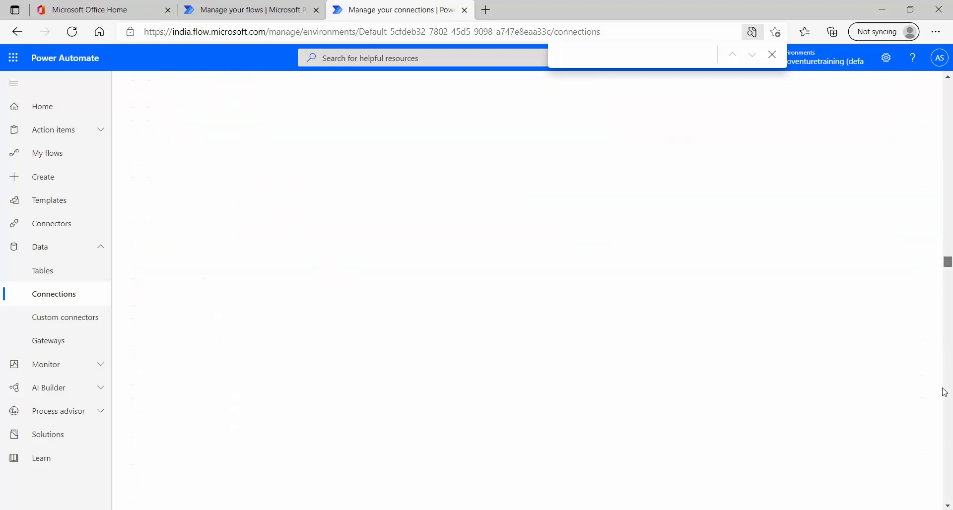
scroll(235, 217, up, 10)
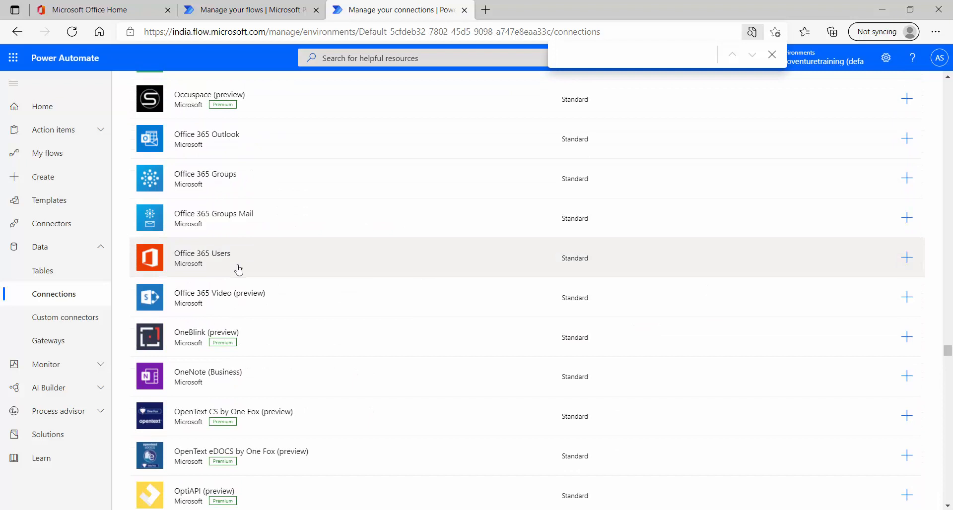
click(907, 258)
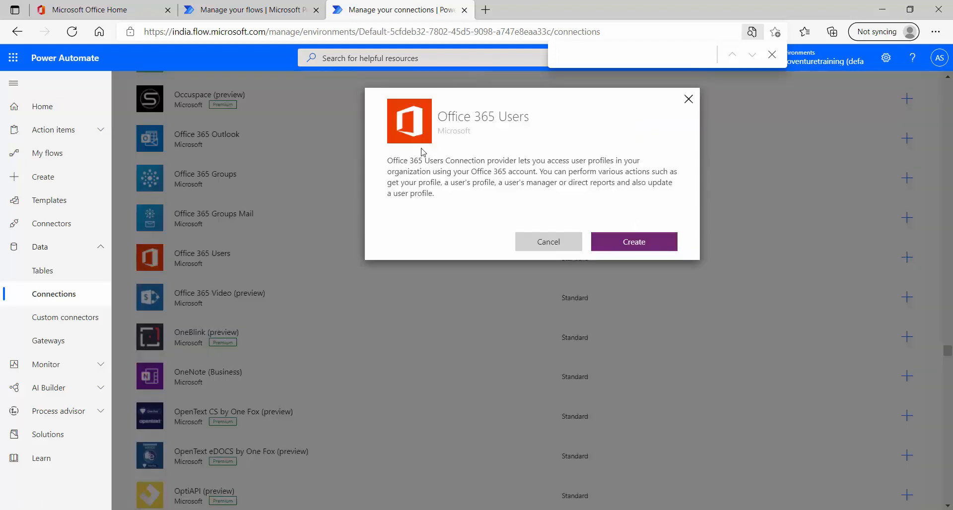
click(627, 251)
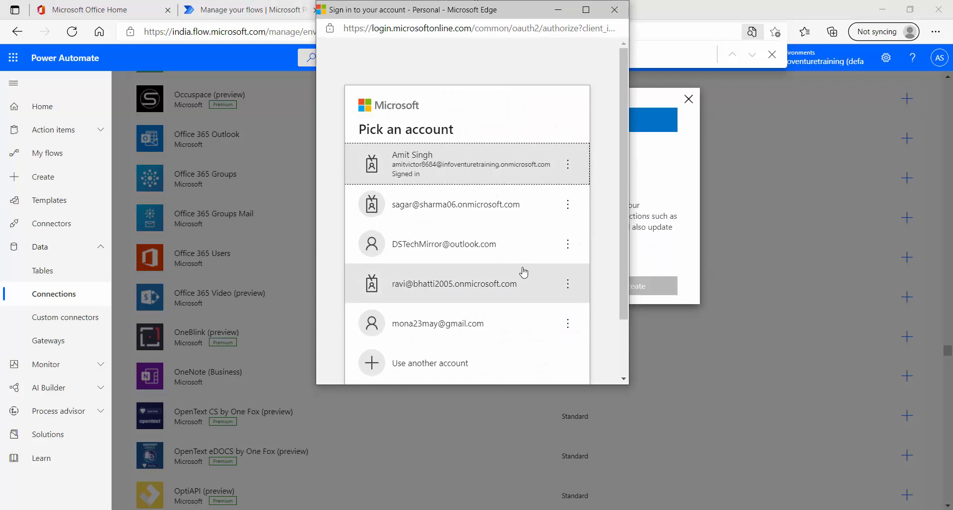
click(447, 221)
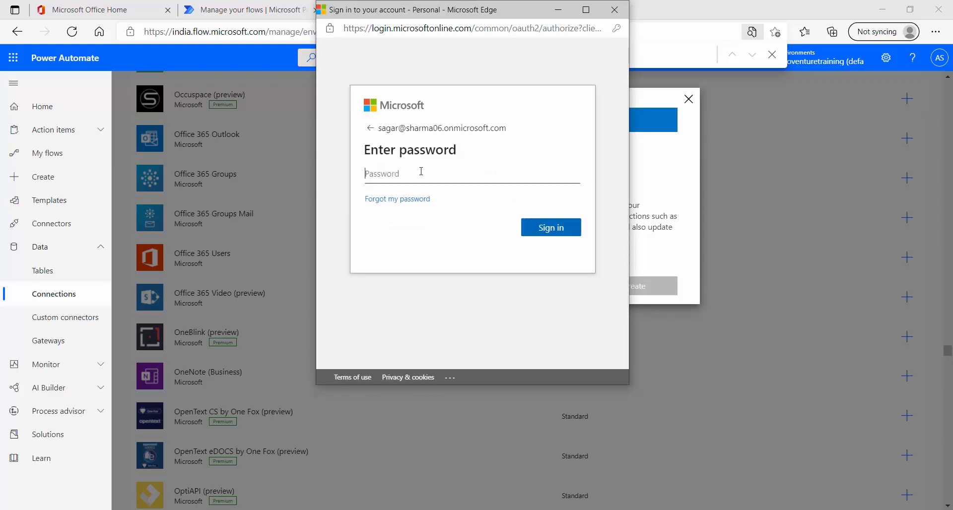
text(•)
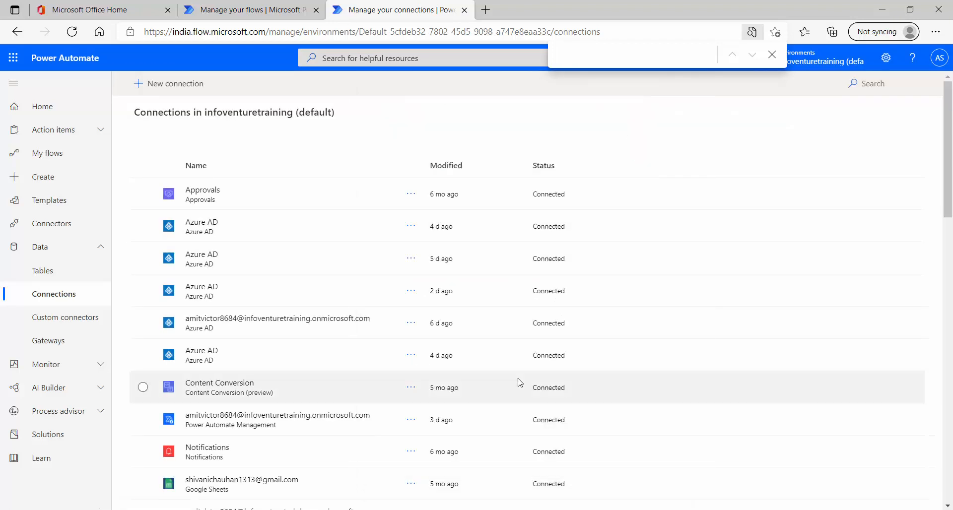
Step: Review the new Office 365 Users connection's details and the apps and flows using it, and return to the connections list
scroll(518, 382, down, 4)
scroll(518, 383, up, 4)
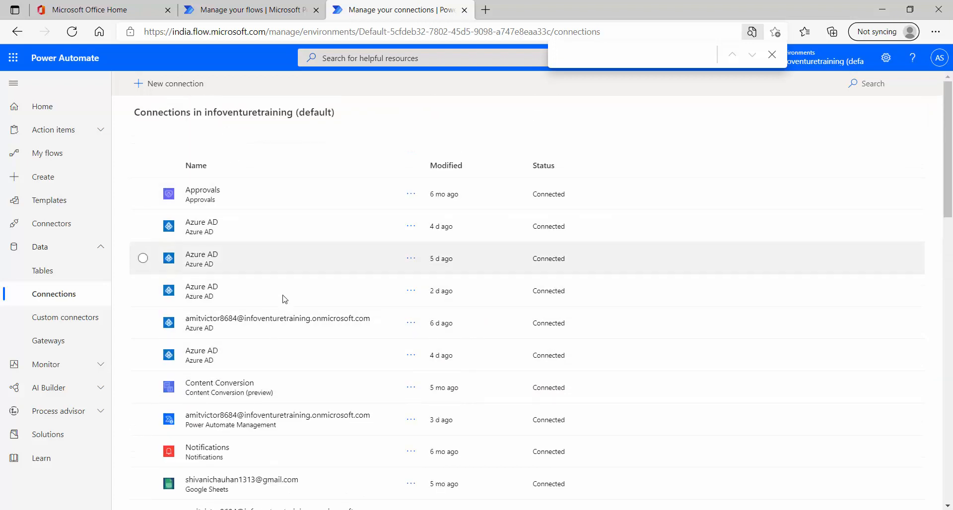
scroll(308, 315, down, 5)
scroll(311, 318, down, 12)
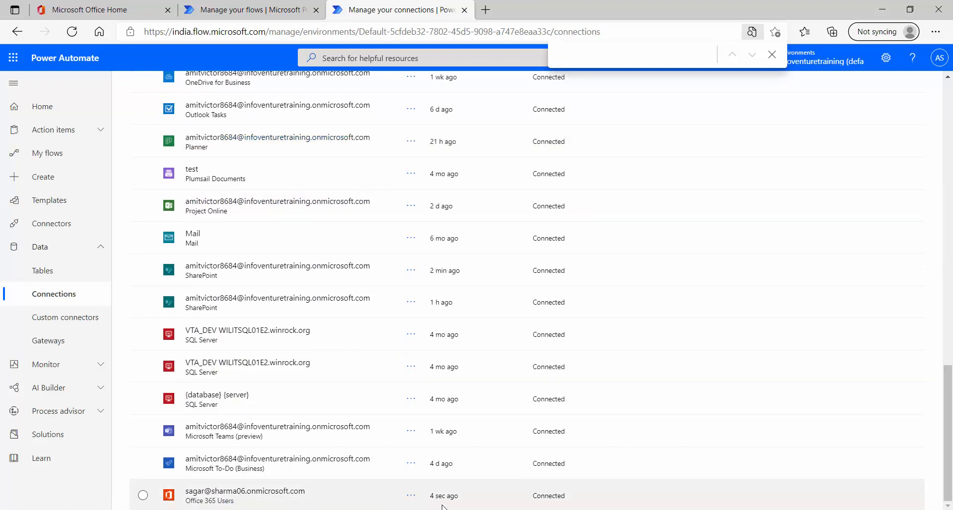
click(411, 496)
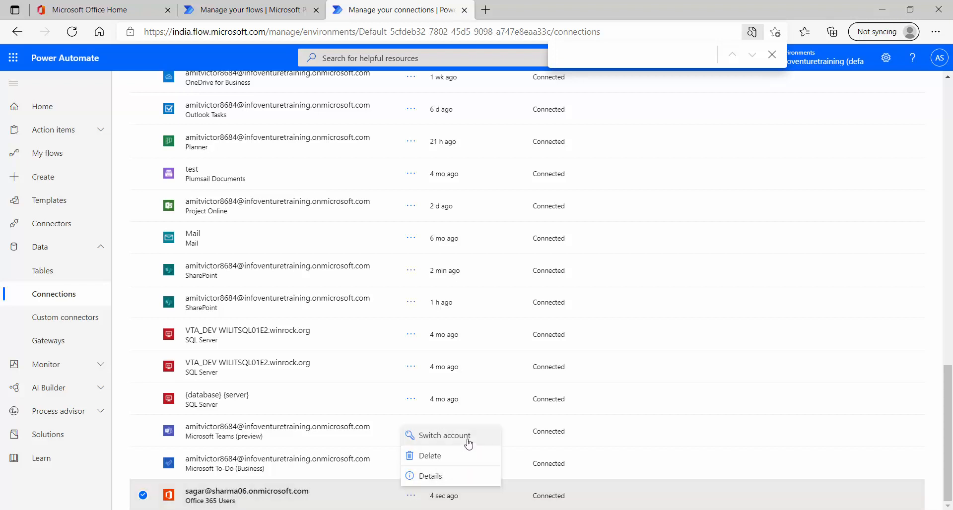
click(456, 477)
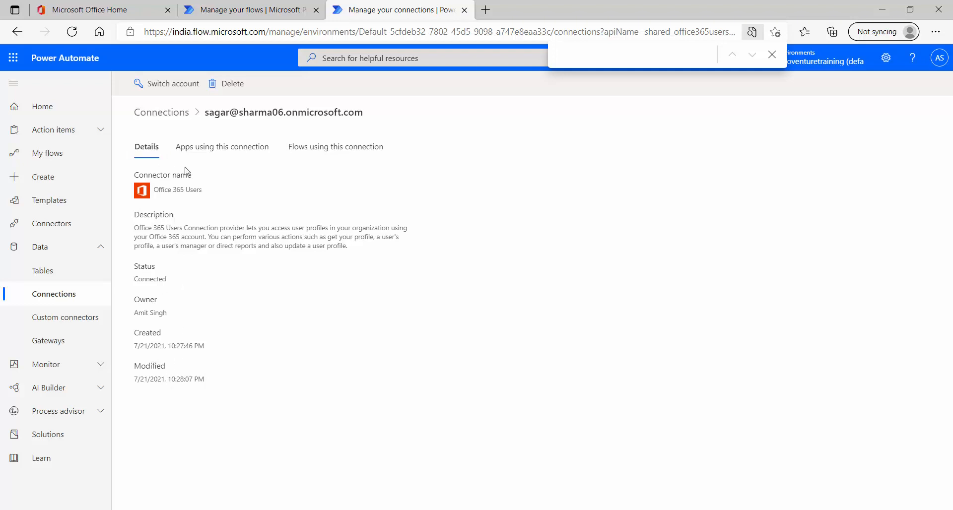
click(221, 154)
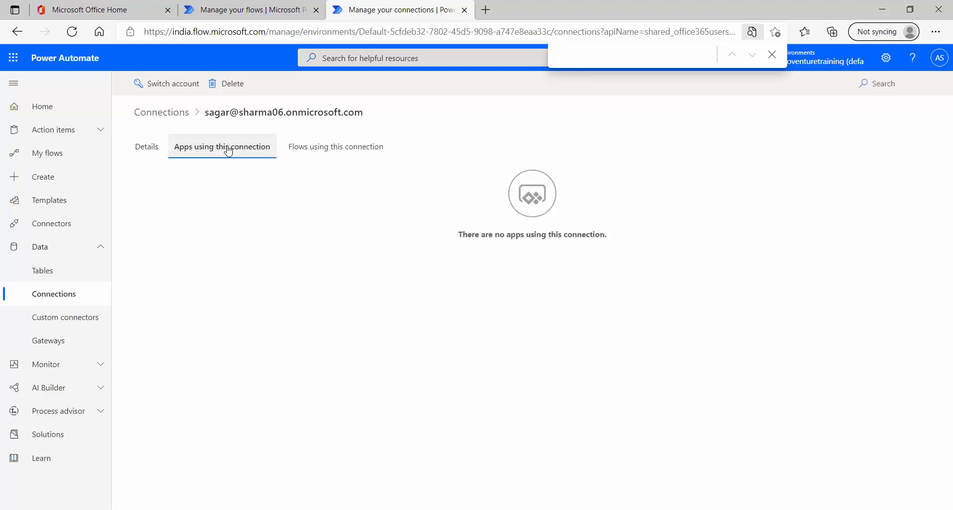
click(325, 152)
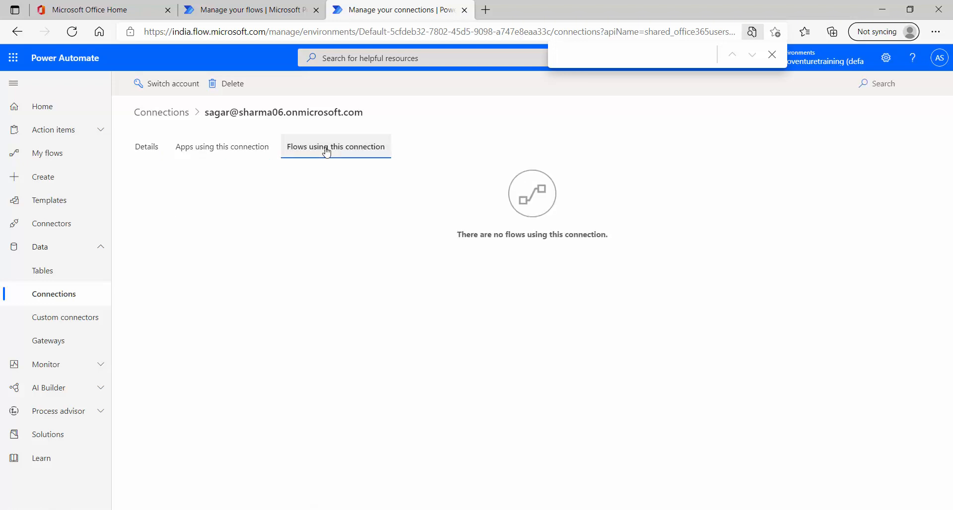
click(149, 115)
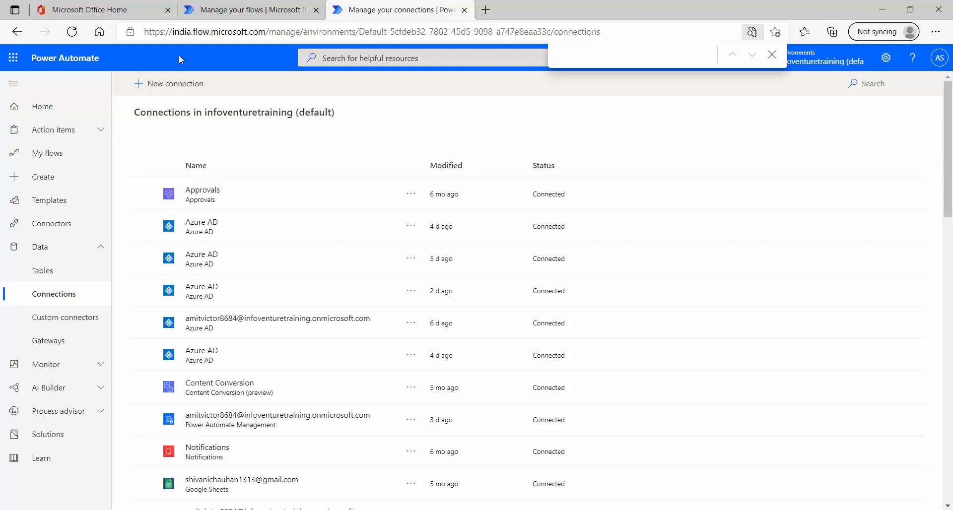
Step: Return to the package import, assign the source tenant account's new connection to the Office 365 Users resource, and save the setup
click(223, 8)
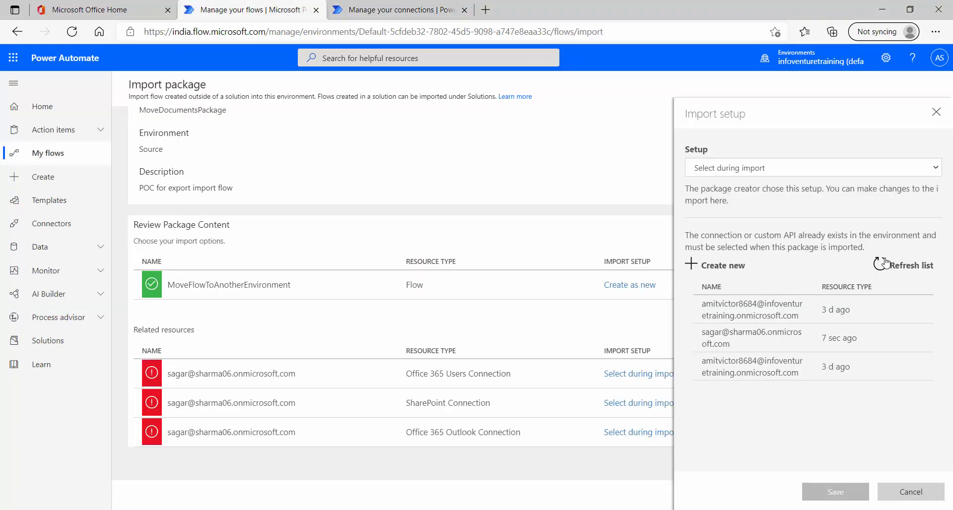
click(728, 349)
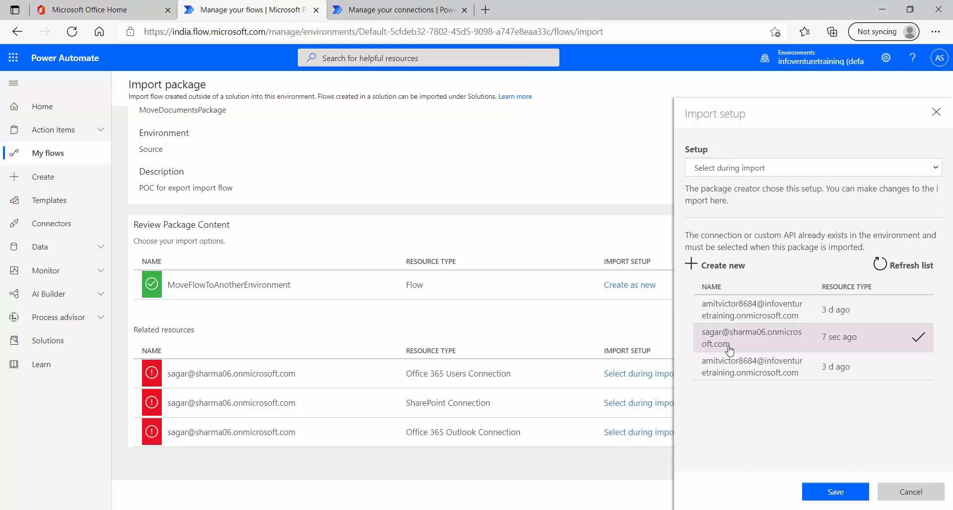
click(837, 497)
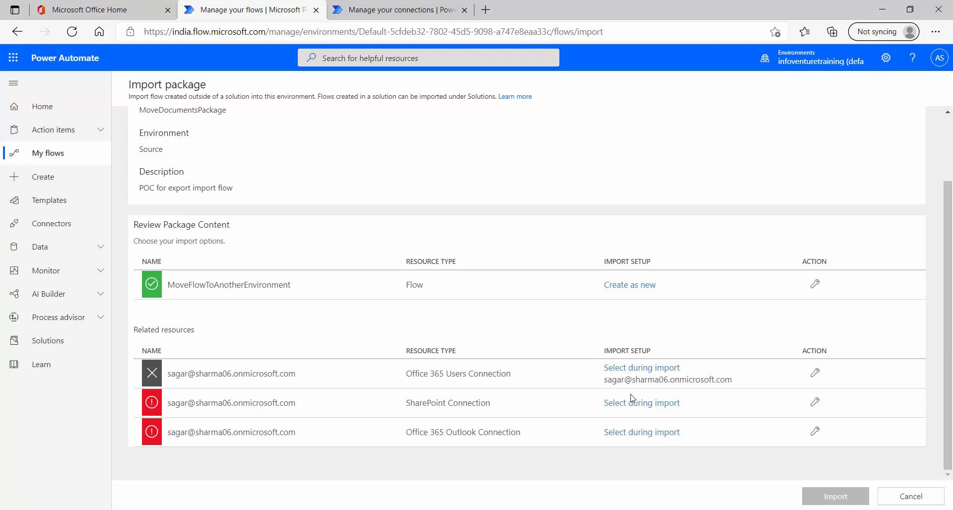
Step: From the SharePoint resource's import setup, create a new SharePoint connection with Connect directly (cloud-services), using the source tenant's account
click(632, 406)
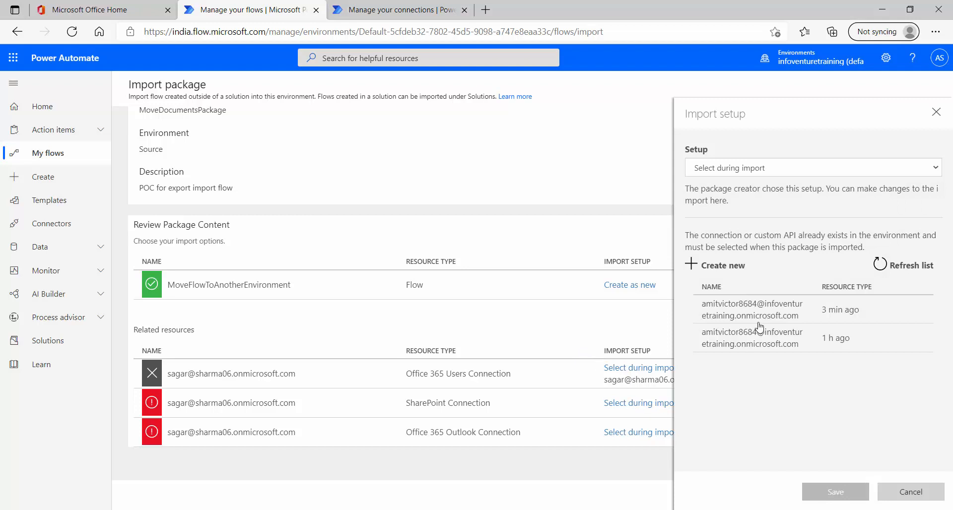
click(723, 266)
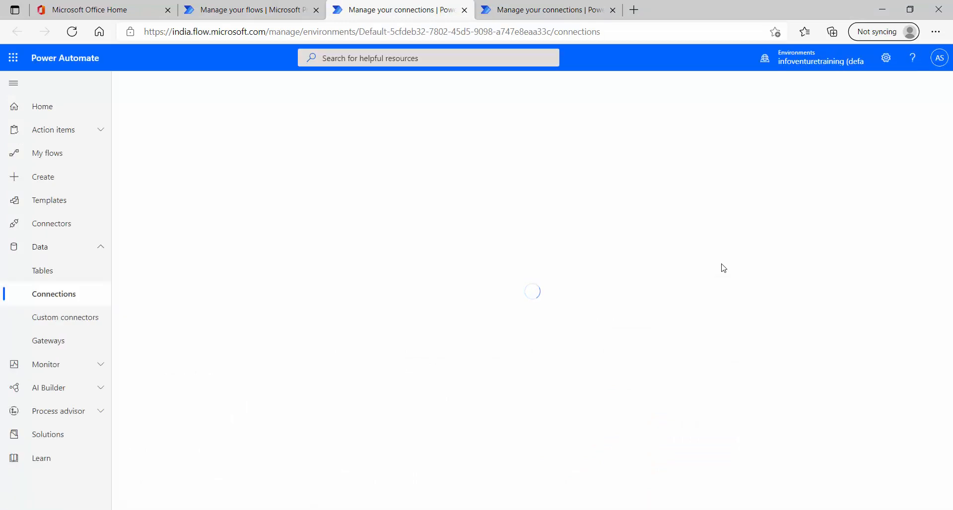
click(171, 85)
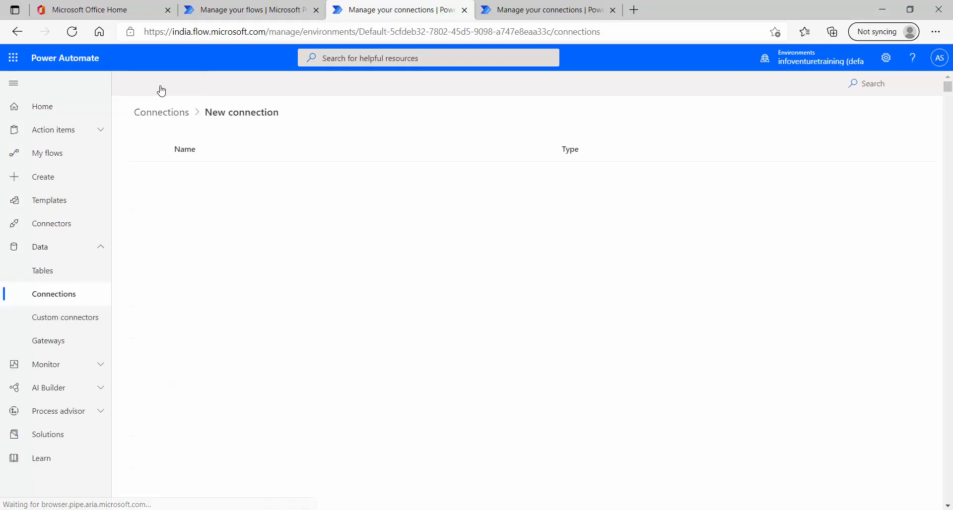
click(204, 189)
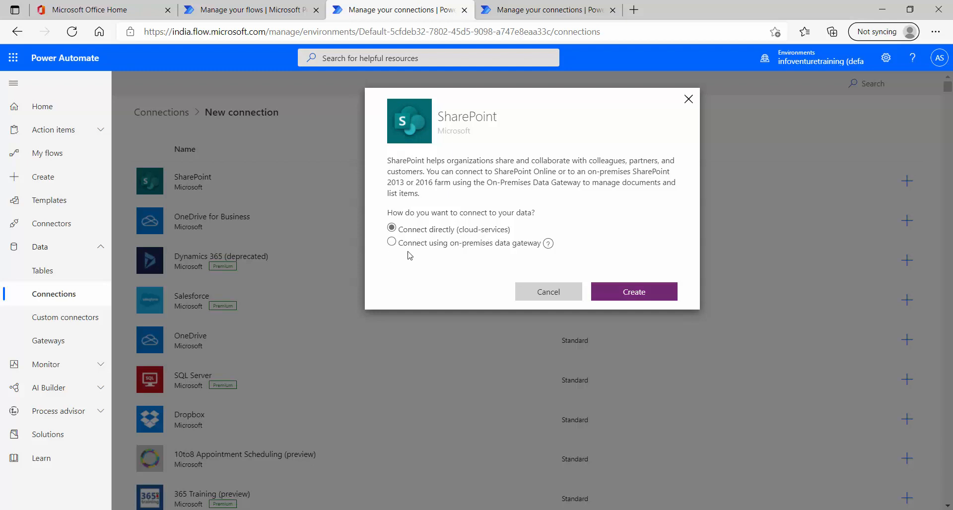
click(638, 294)
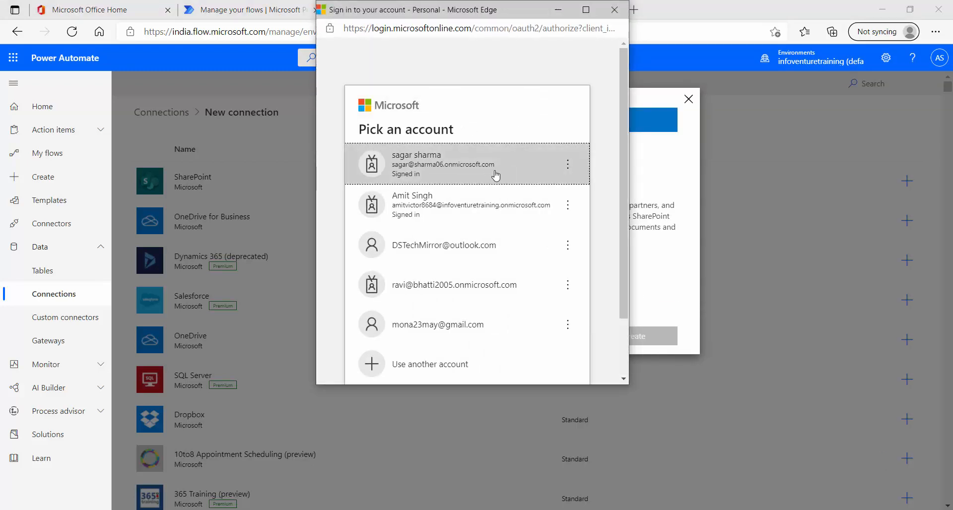
click(484, 171)
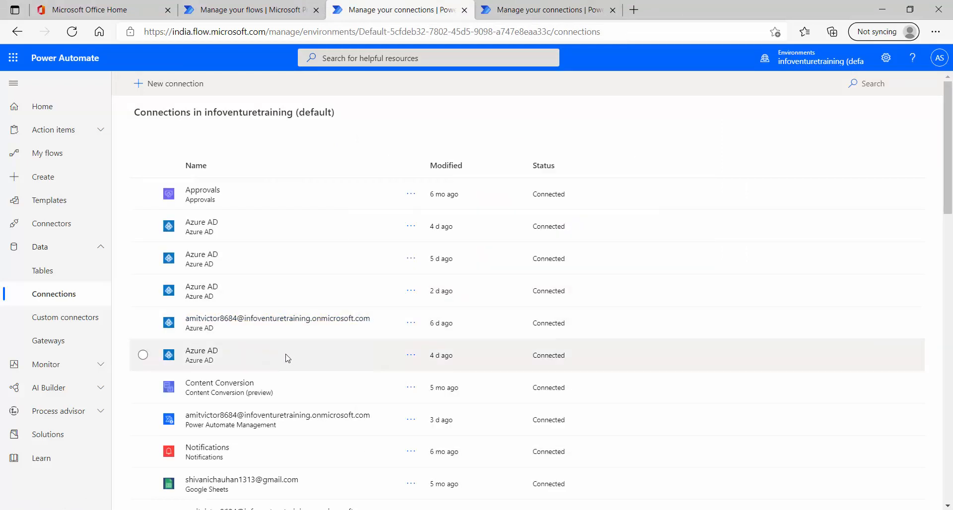
Step: Back in the package import, refresh the connection list, assign the source tenant account's new connection to the SharePoint resource, and save
scroll(287, 358, down, 4)
scroll(287, 358, up, 4)
click(245, 10)
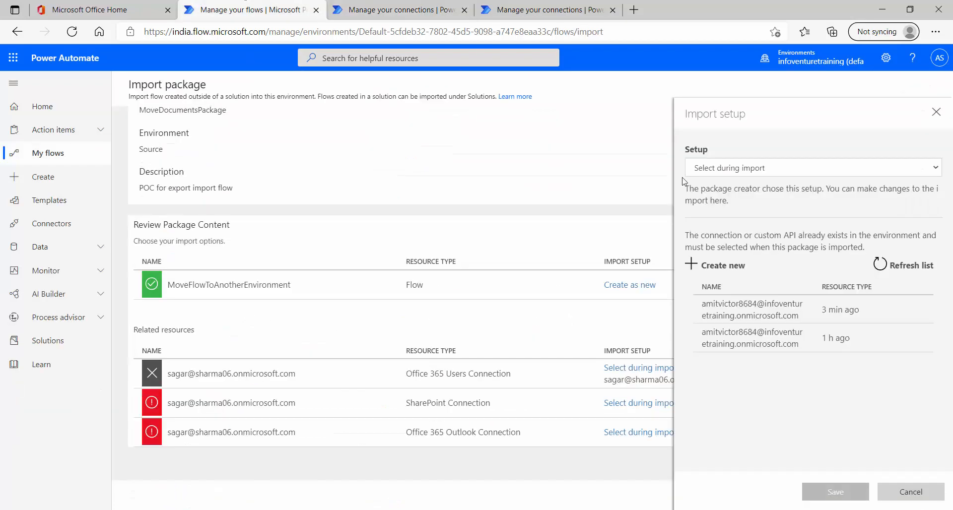
click(892, 271)
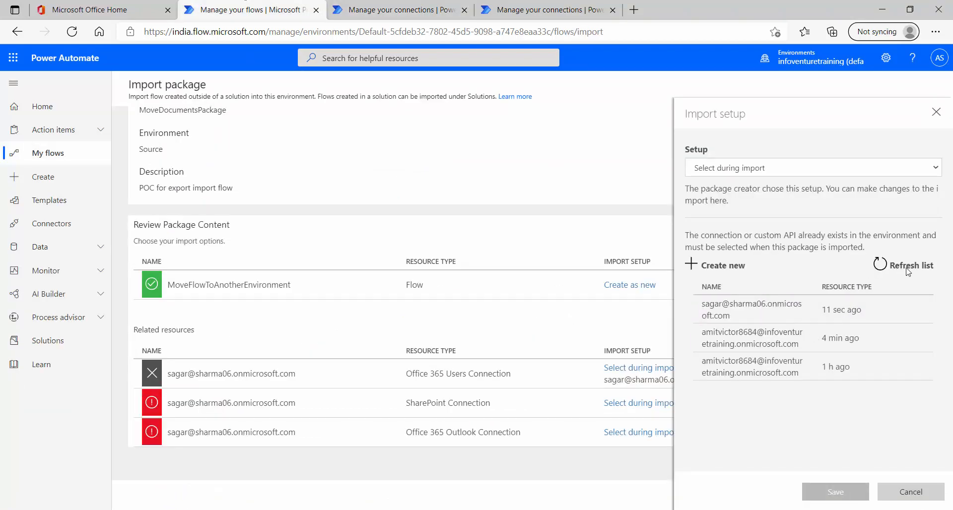
click(777, 316)
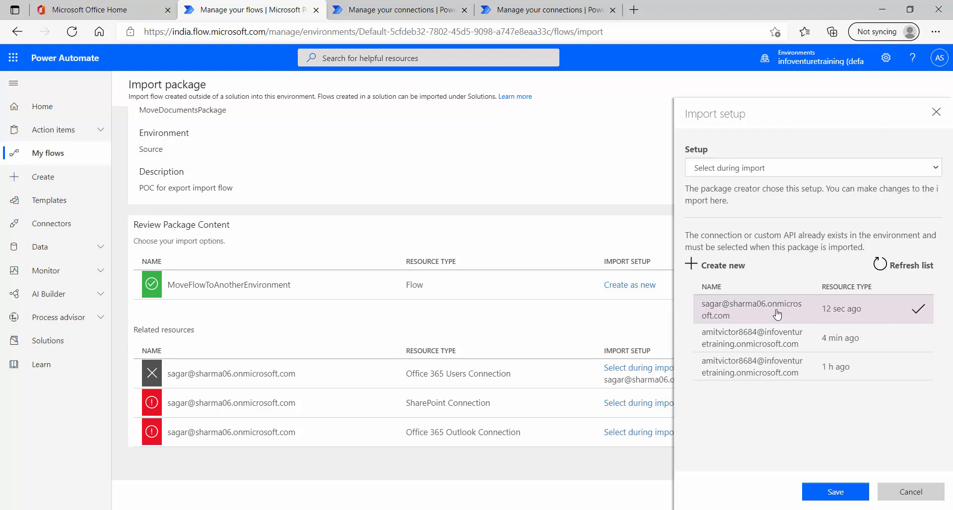
click(832, 502)
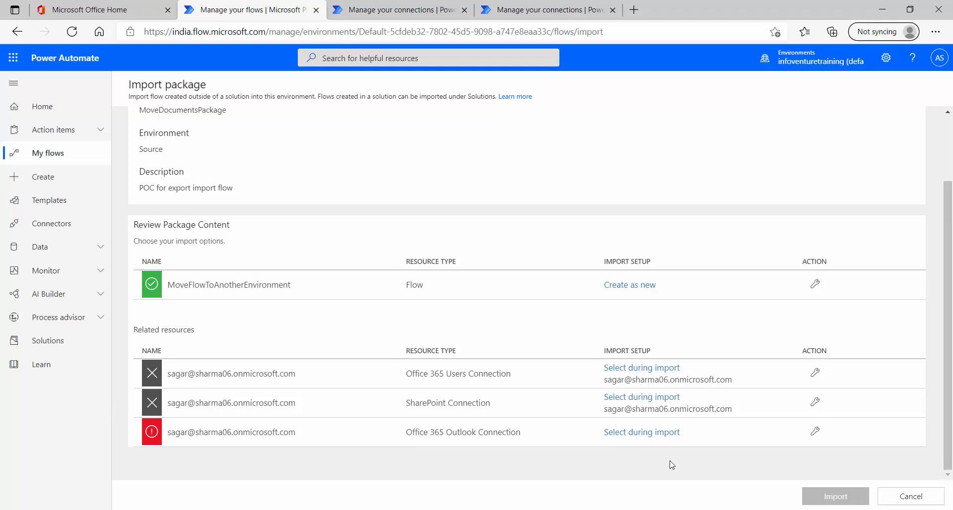
Step: From the Office 365 Outlook resource's import setup, create a new Office 365 Outlook connection using the source tenant's account
click(656, 433)
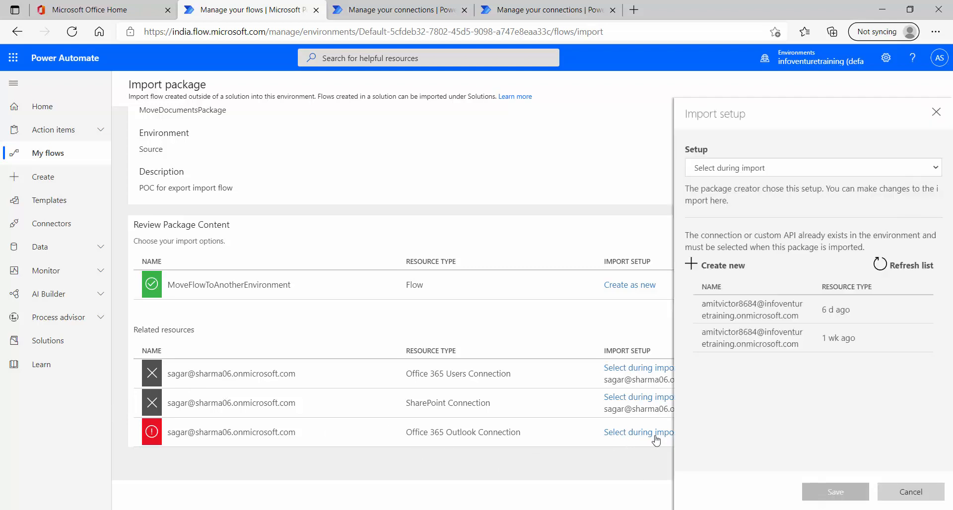
click(724, 269)
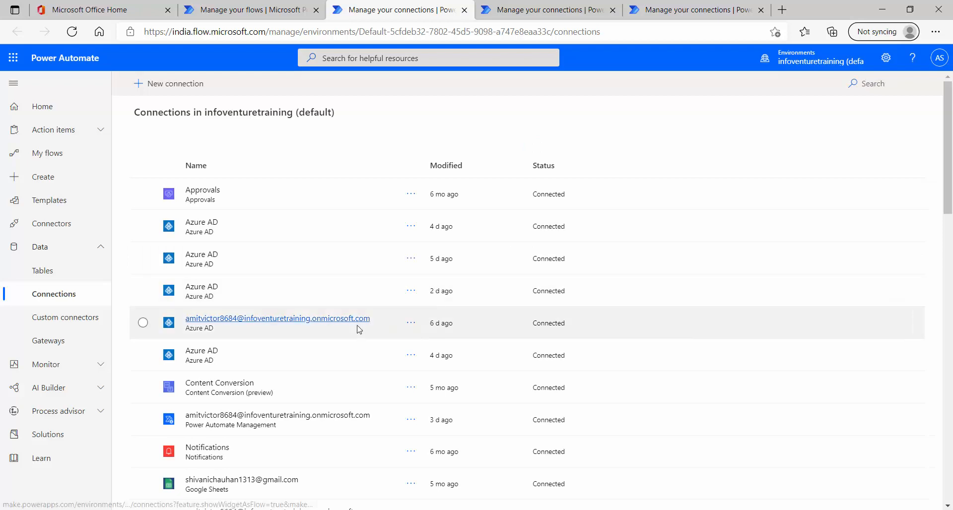
scroll(357, 330, down, 3)
scroll(350, 333, down, 10)
scroll(341, 334, up, 12)
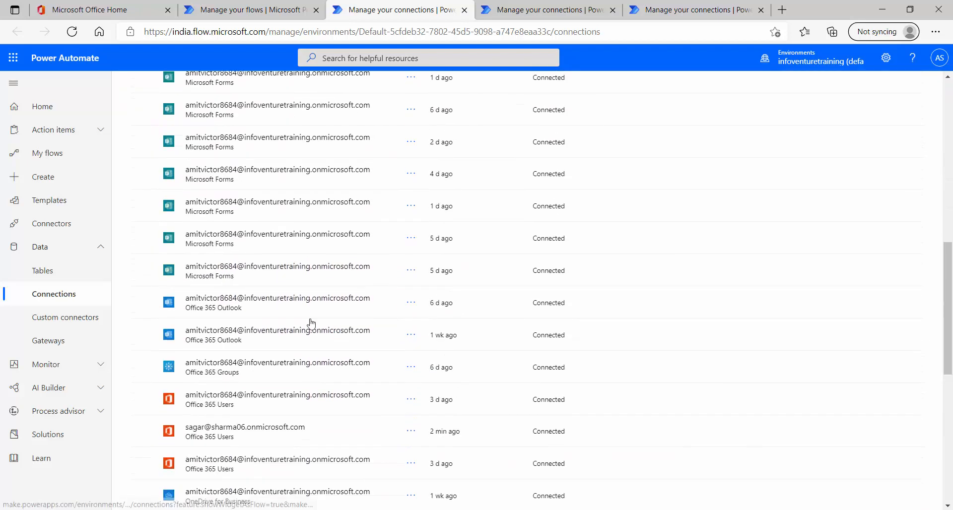
scroll(257, 305, up, 3)
click(181, 87)
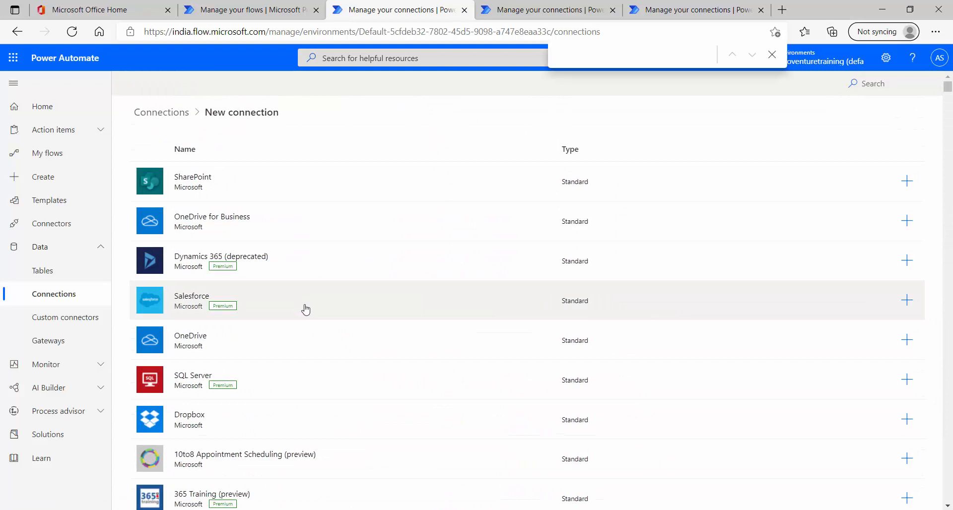
scroll(197, 197, down, 20)
click(216, 136)
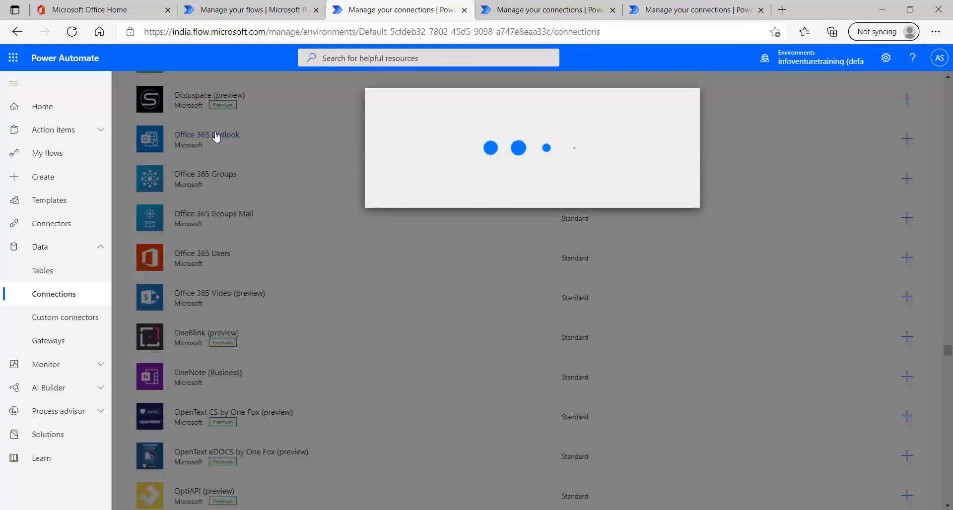
click(655, 224)
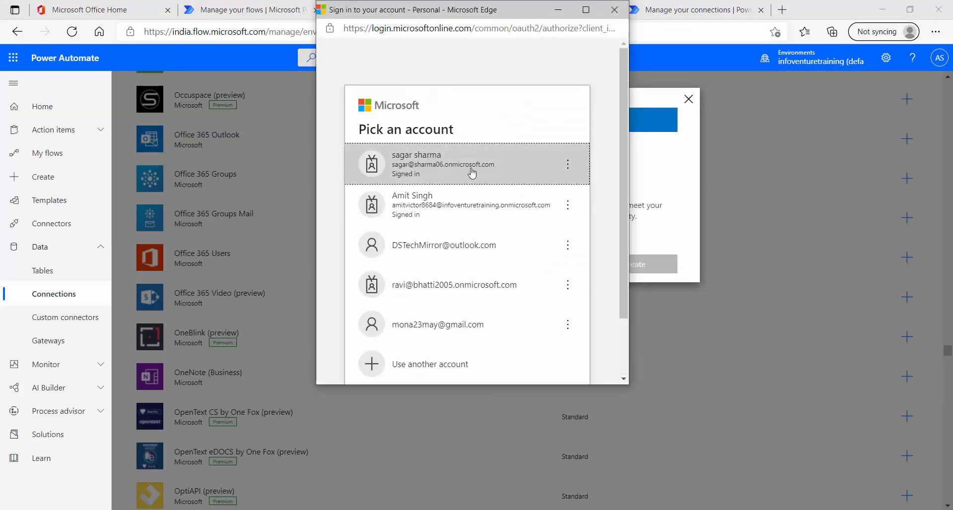
click(477, 171)
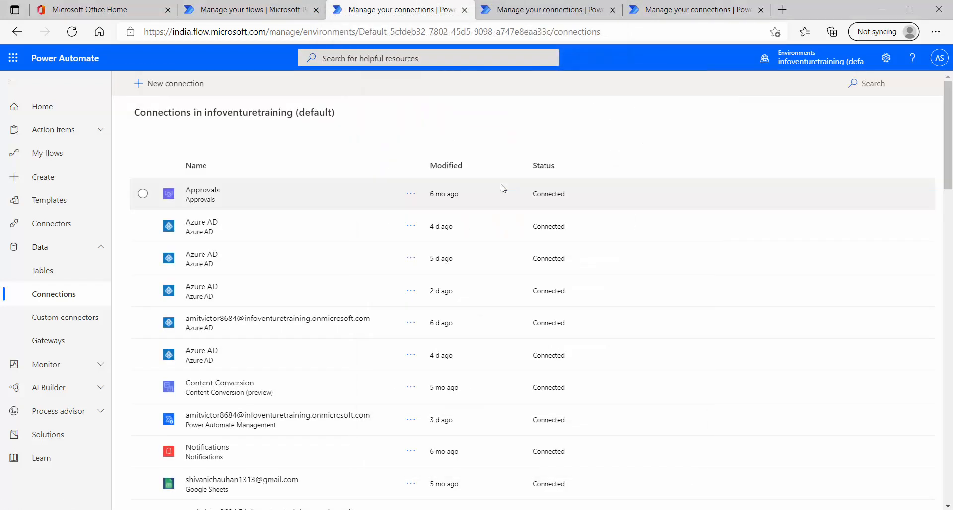
Step: Close the extra connection pages, refresh the list, assign the source tenant account's new connection to the Office 365 Outlook resource, and save
click(465, 10)
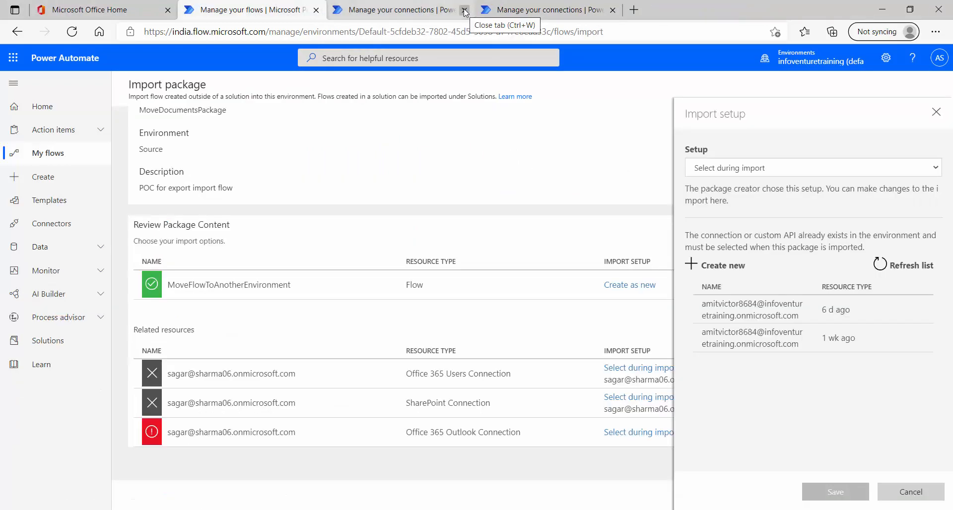
click(465, 11)
click(465, 10)
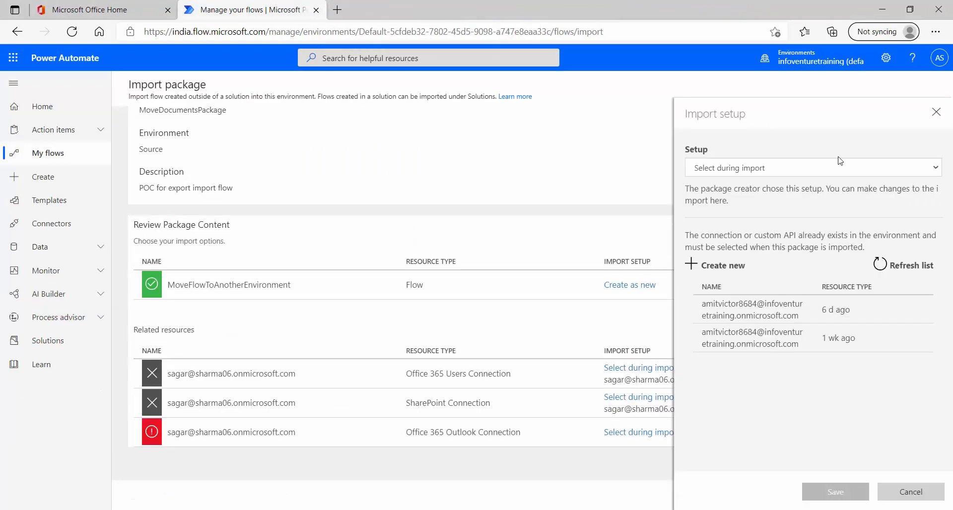
click(905, 268)
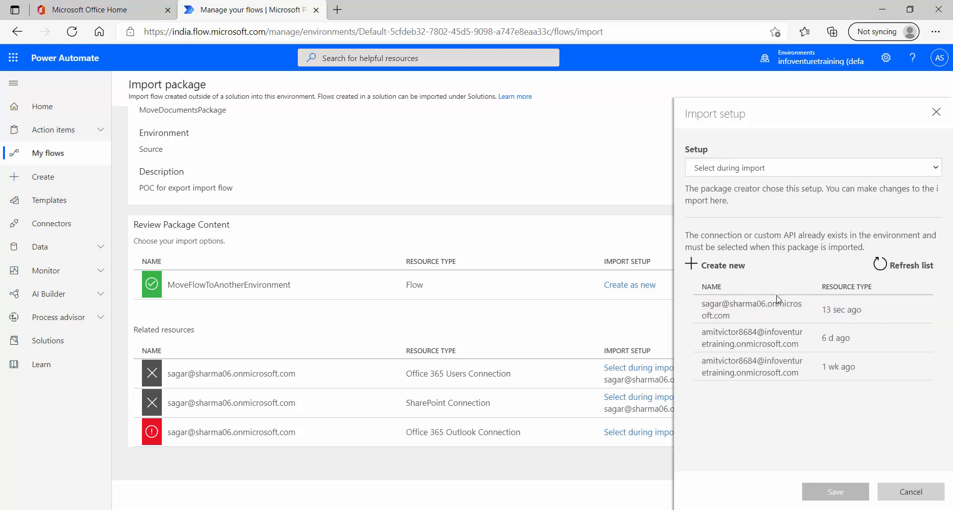
click(779, 309)
click(835, 494)
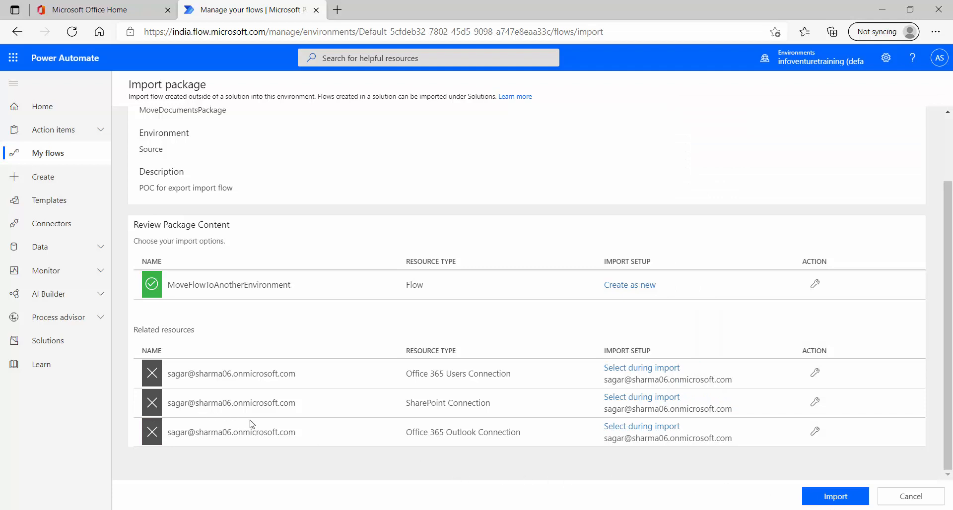
Step: Check the package details and resource setups, import MoveDocumentsPackage, and review the import result
scroll(239, 287, up, 3)
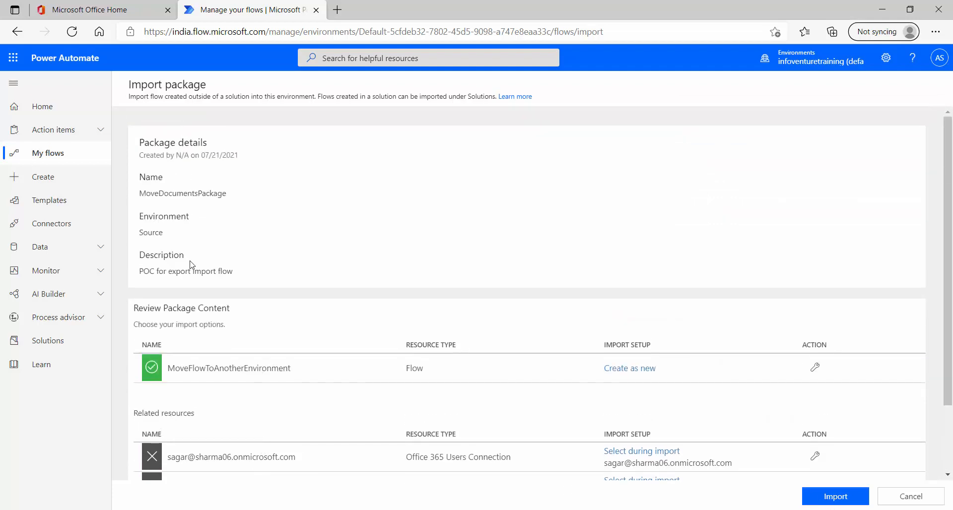
scroll(209, 322, down, 3)
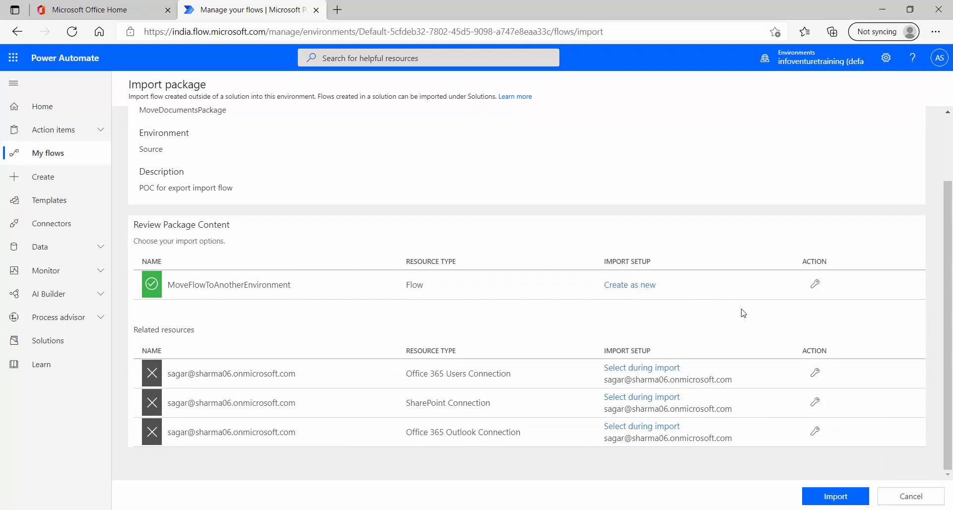
click(842, 498)
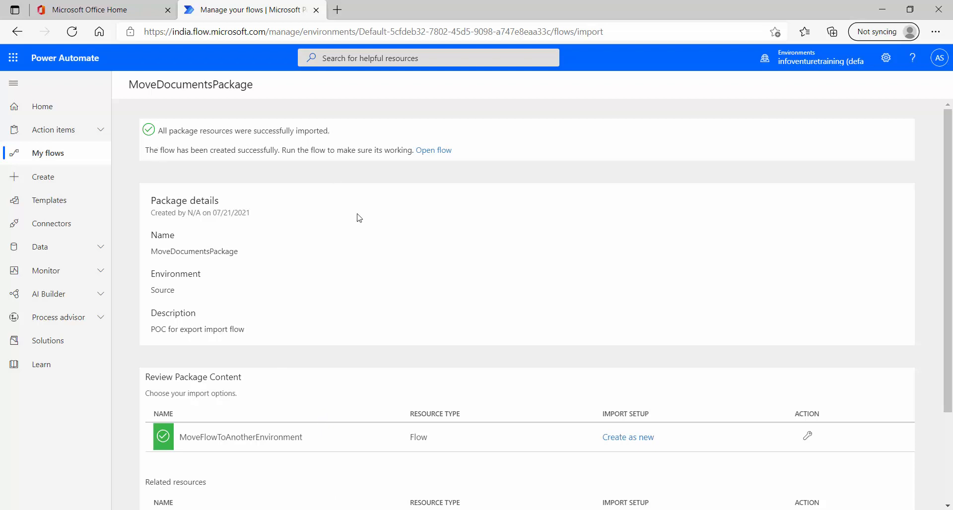
scroll(435, 368, down, 3)
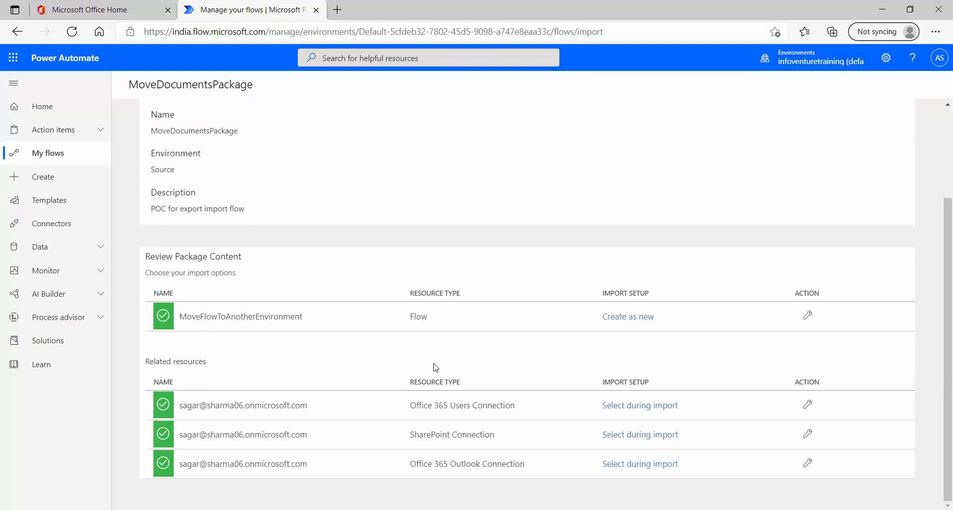
scroll(436, 367, up, 3)
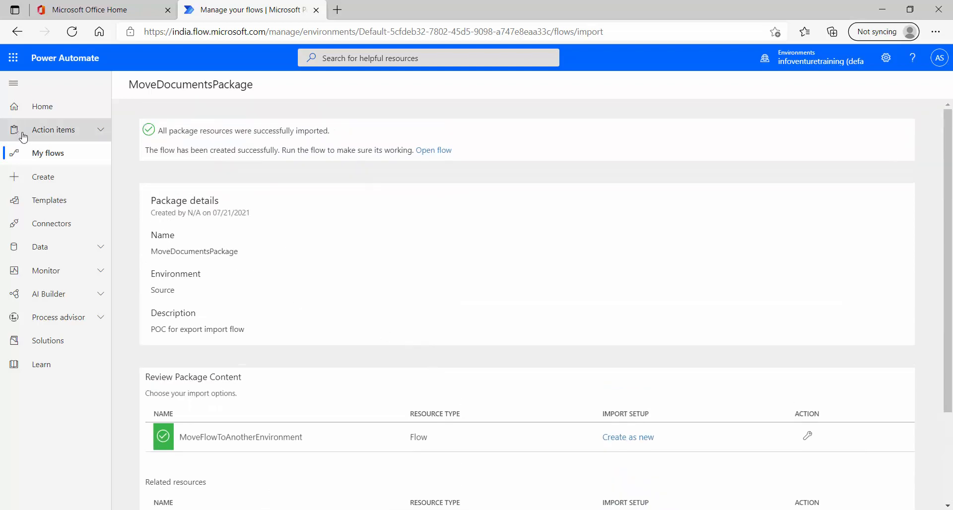
Step: Turn on the imported MoveFlowToAnotherEnvironment flow from the list of cloud flows
click(38, 155)
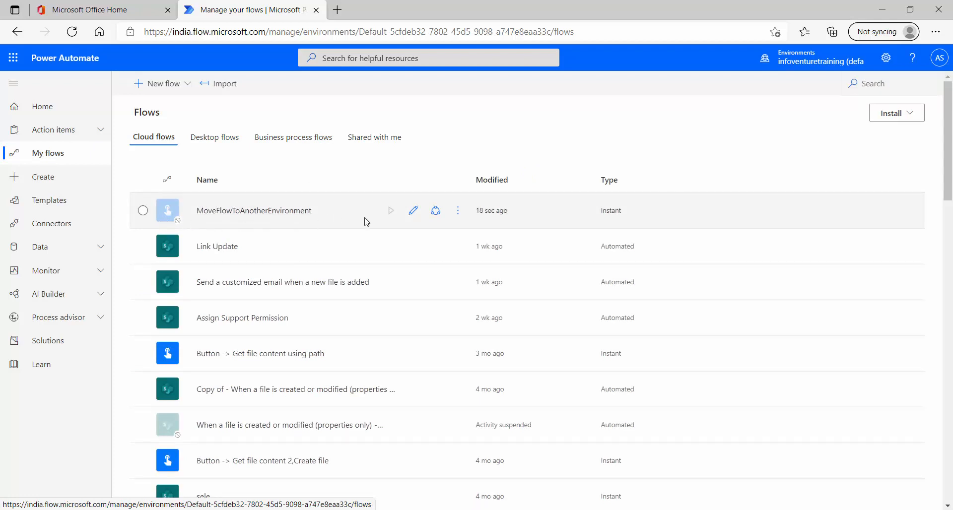
click(143, 211)
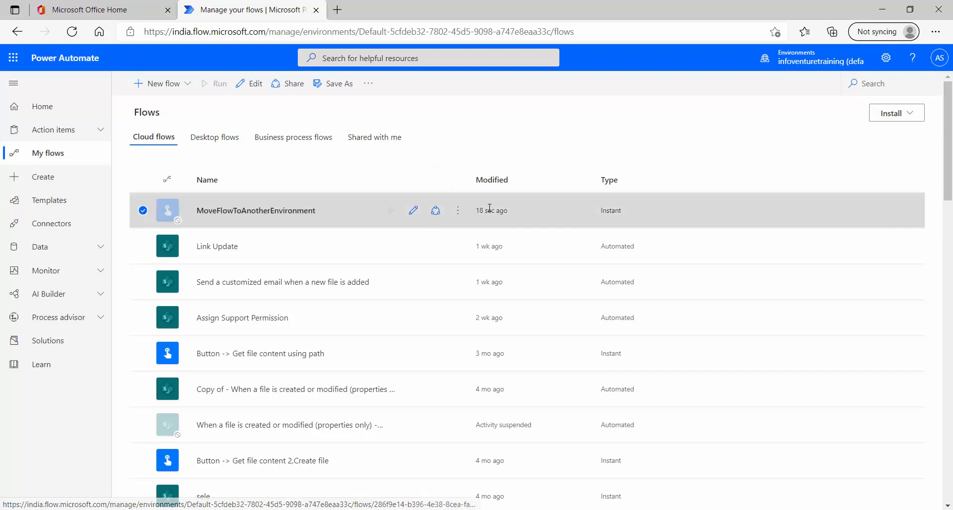
click(458, 212)
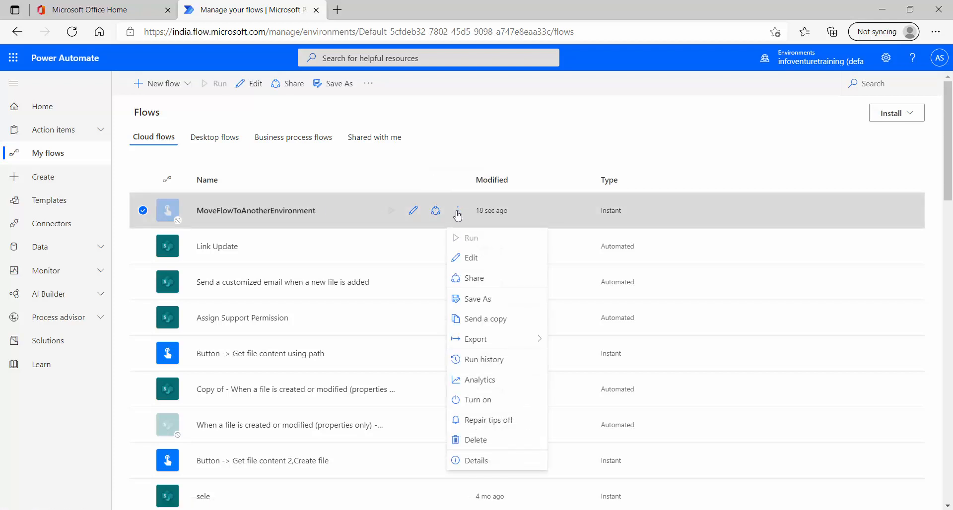
click(516, 400)
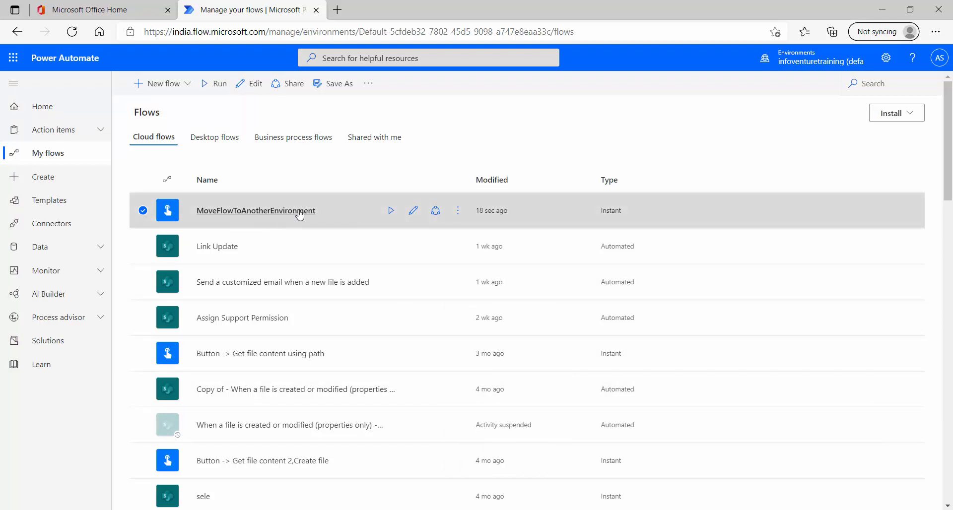
Step: Open MoveFlowToAnotherEnvironment for editing and examine its actions and the available site addresses in Get files (properties only), leaving the site unchanged
click(412, 211)
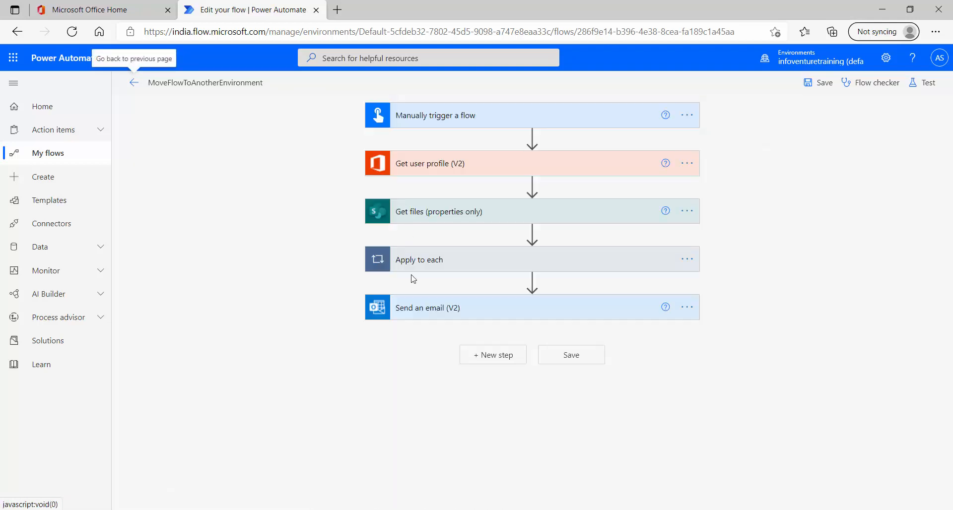
click(499, 117)
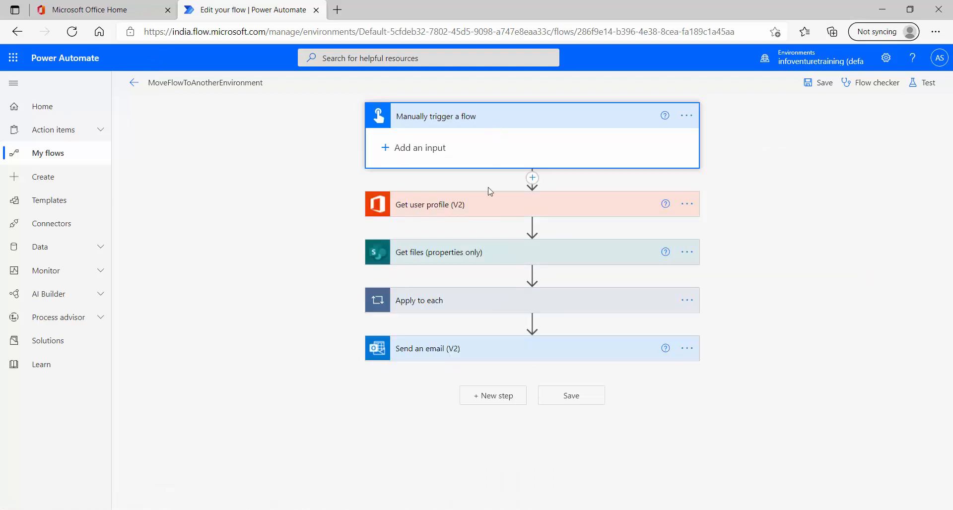
click(490, 211)
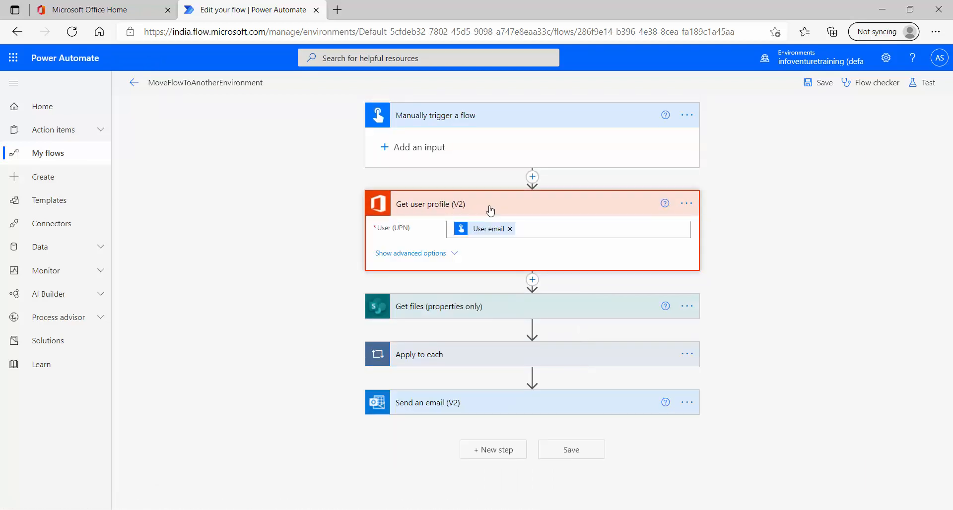
click(486, 307)
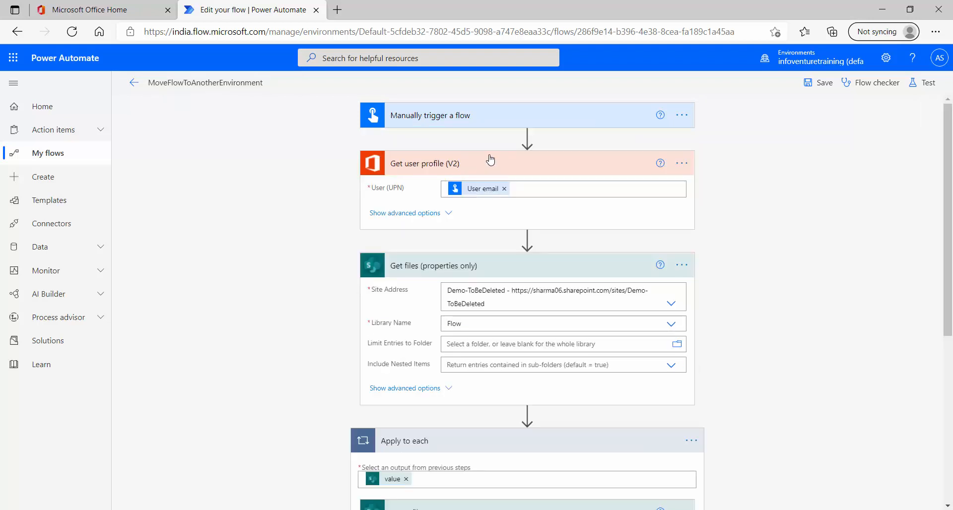
scroll(446, 248, down, 3)
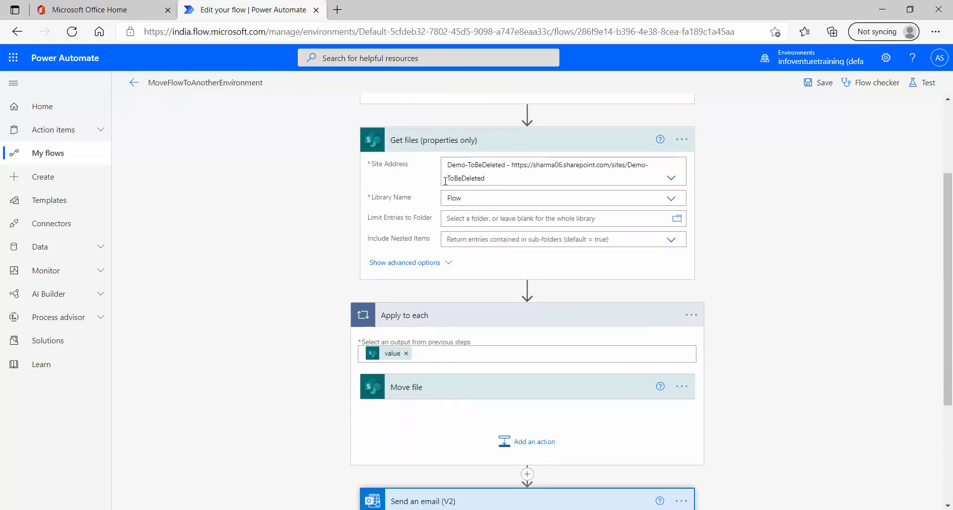
click(673, 182)
drag(678, 195, 680, 256)
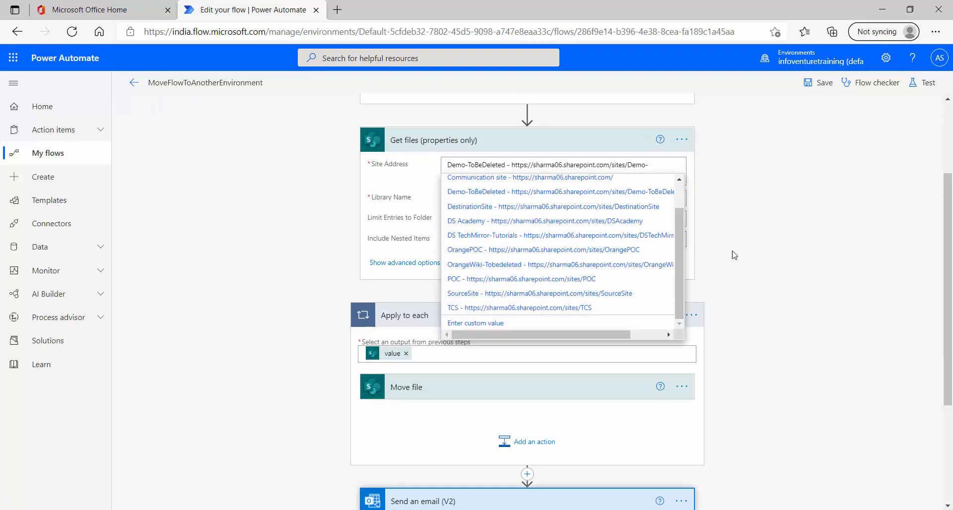
click(775, 233)
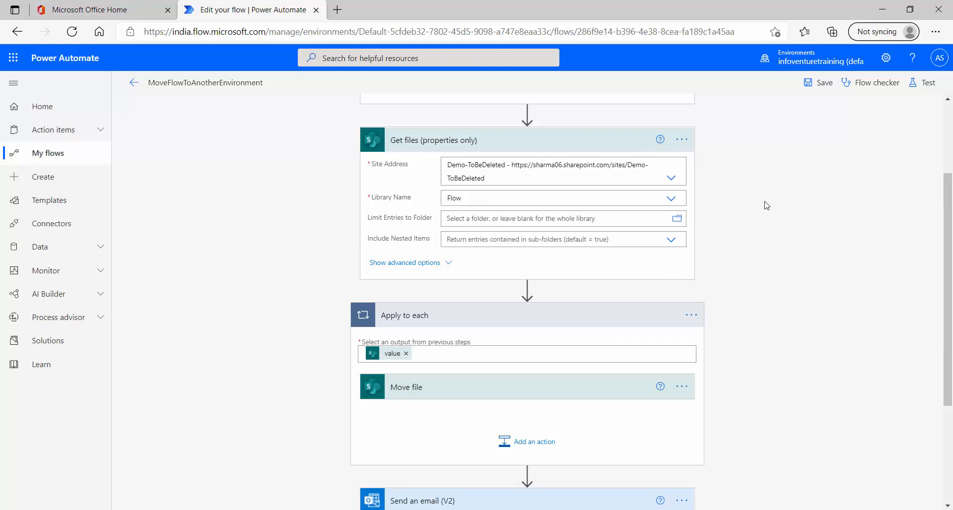
Step: Start a test of the flow and choose to trigger it manually
click(933, 87)
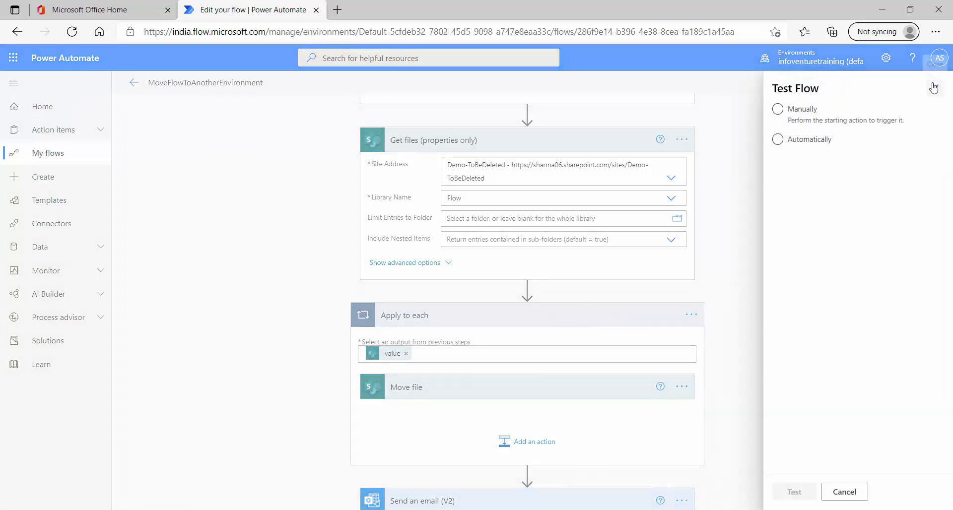
click(809, 111)
click(809, 111)
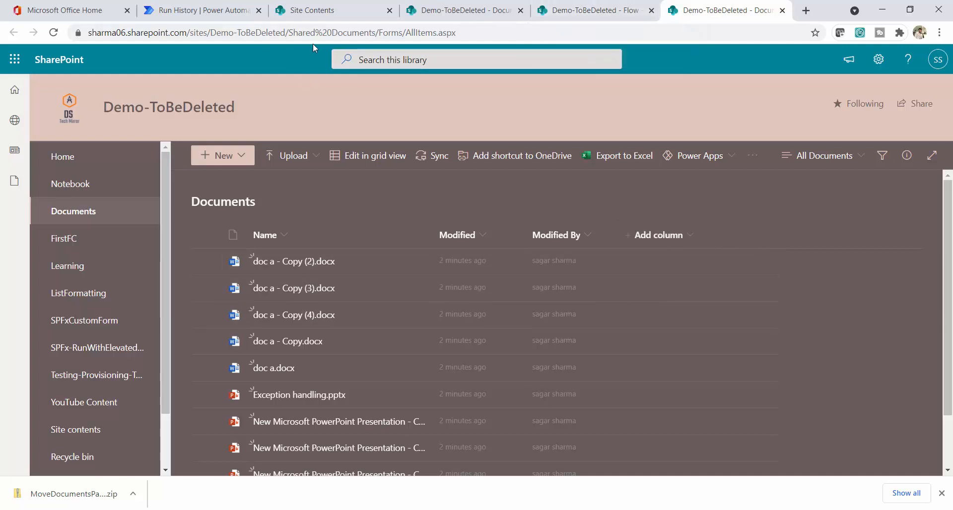
Step: Delete all files from the Documents library and close the duplicate Documents page, leaving the Flow library open
click(206, 235)
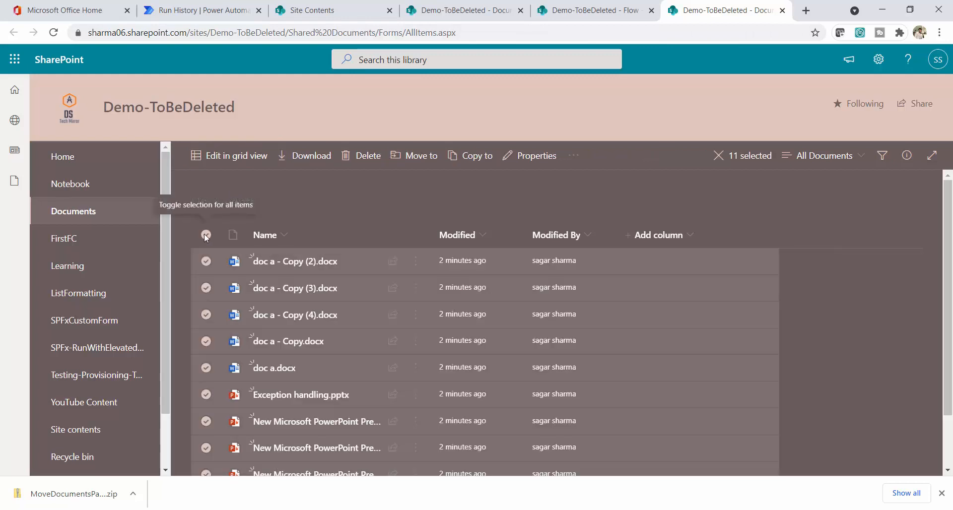
click(363, 149)
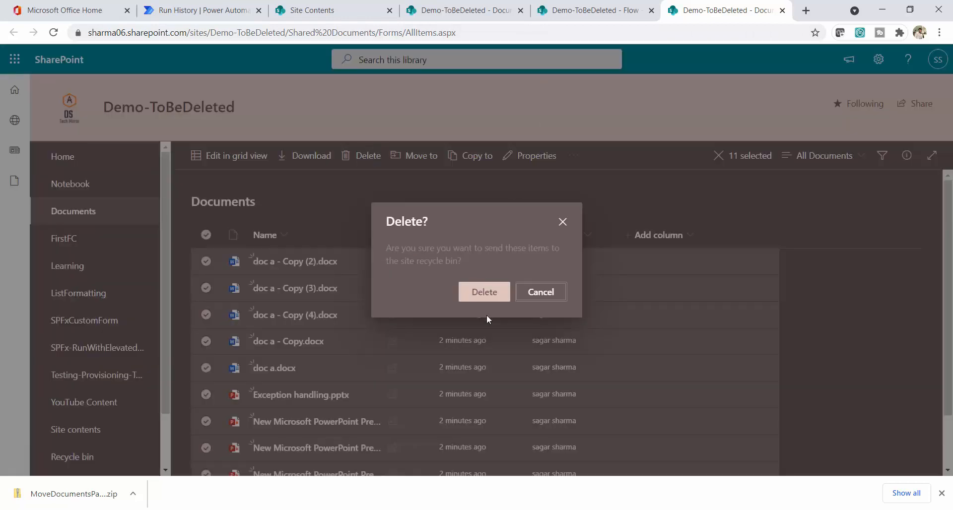
click(484, 292)
click(556, 10)
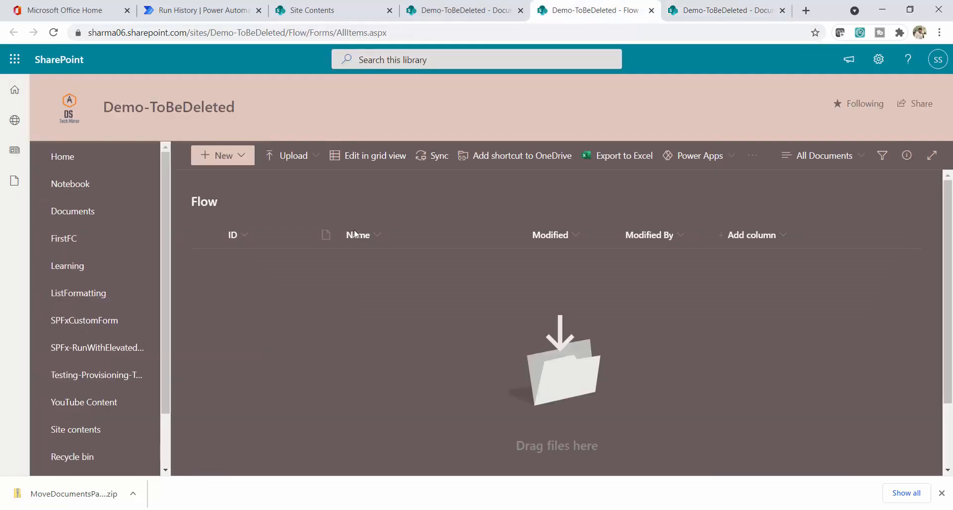
click(471, 10)
click(520, 10)
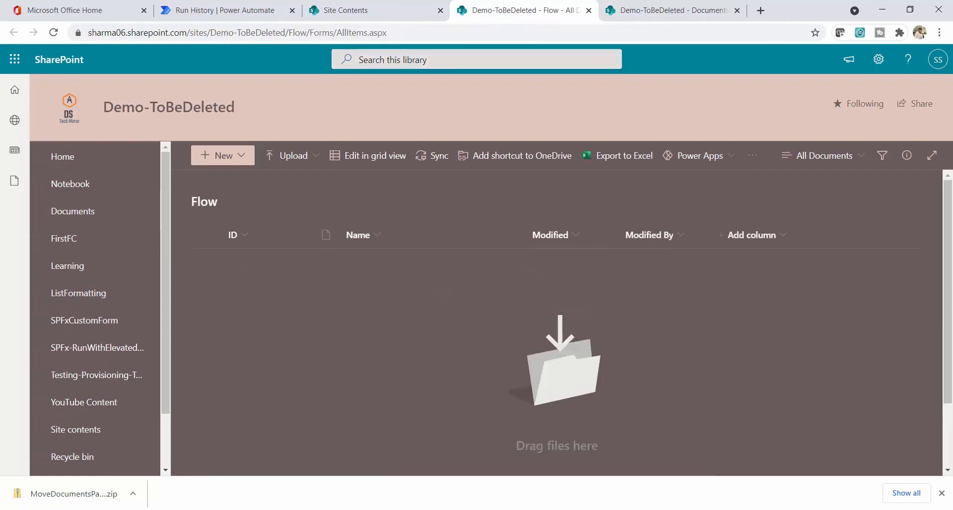
Step: Upload the Word and PowerPoint files from the 27-Move Power Automate Flow From One Environment To Another folder to the Flow library
click(319, 509)
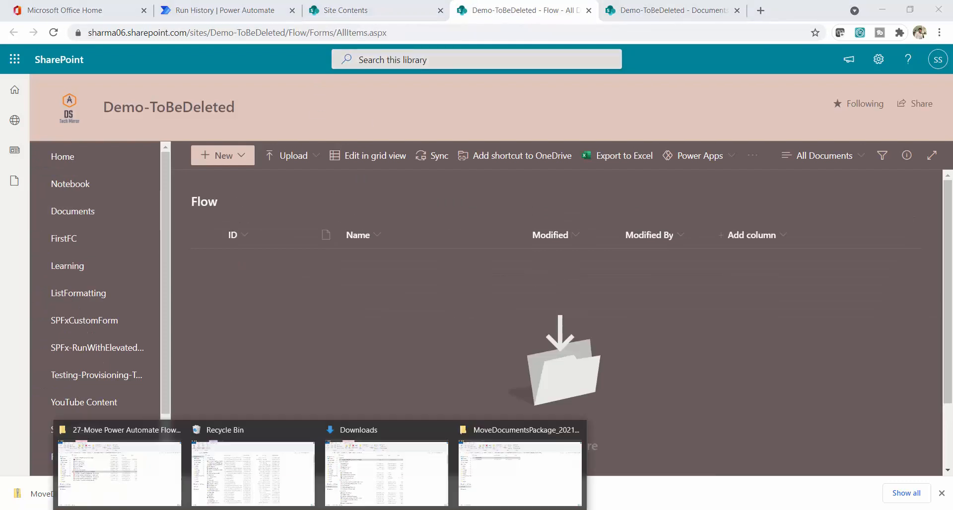
click(121, 471)
click(218, 169)
drag(323, 200, 329, 322)
key(alt+Tab)
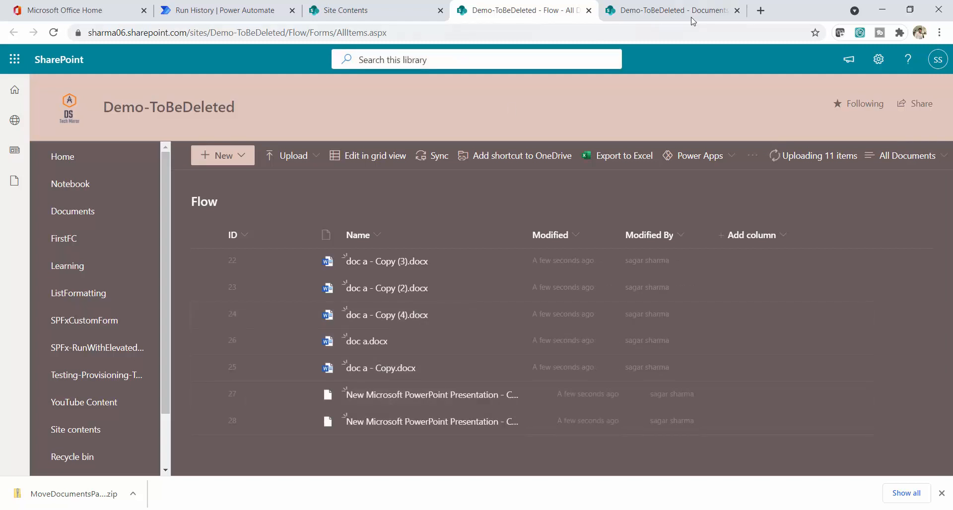
Step: Reload the Documents library and check its contents before running the flow
click(671, 11)
click(673, 32)
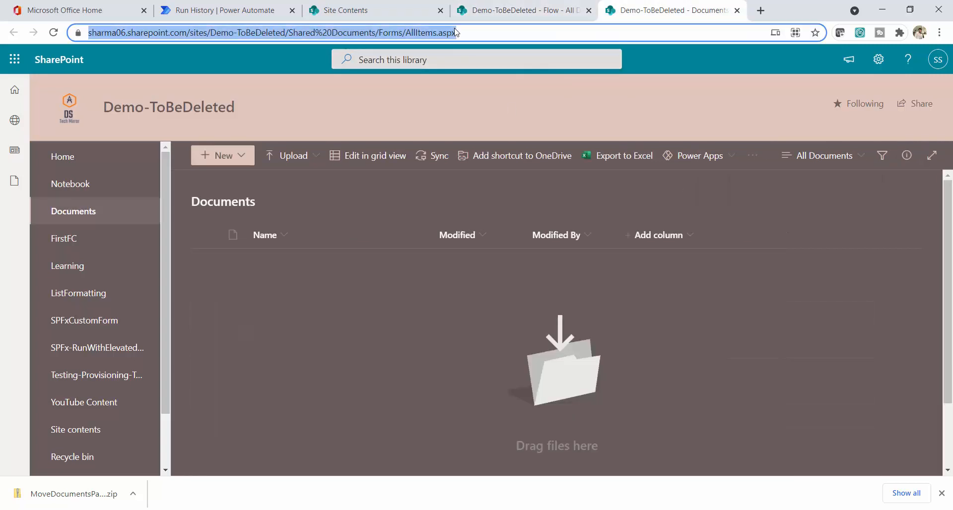
key(Return)
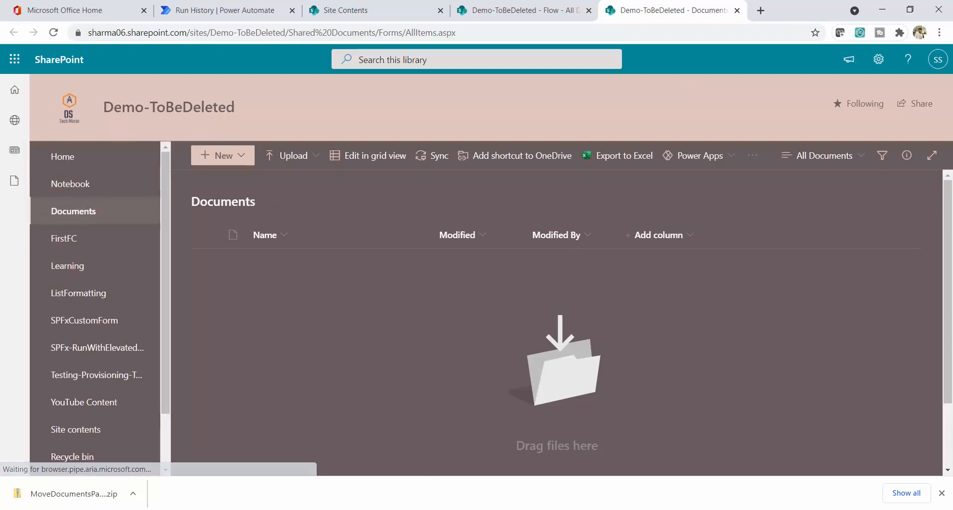
click(367, 509)
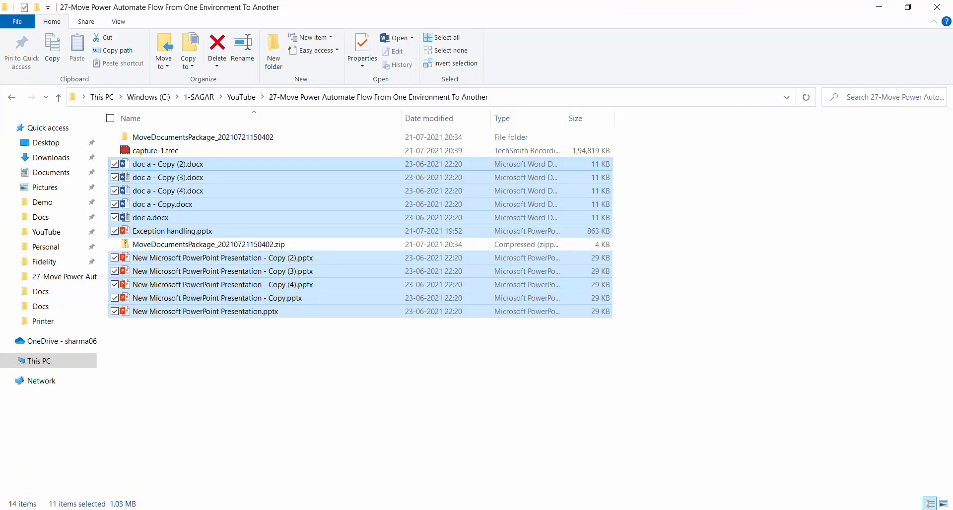
click(367, 509)
Step: Switch to the Power Automate window of the infoventuretraining environment and abandon the pending test by returning to the list of cloud flows
click(212, 8)
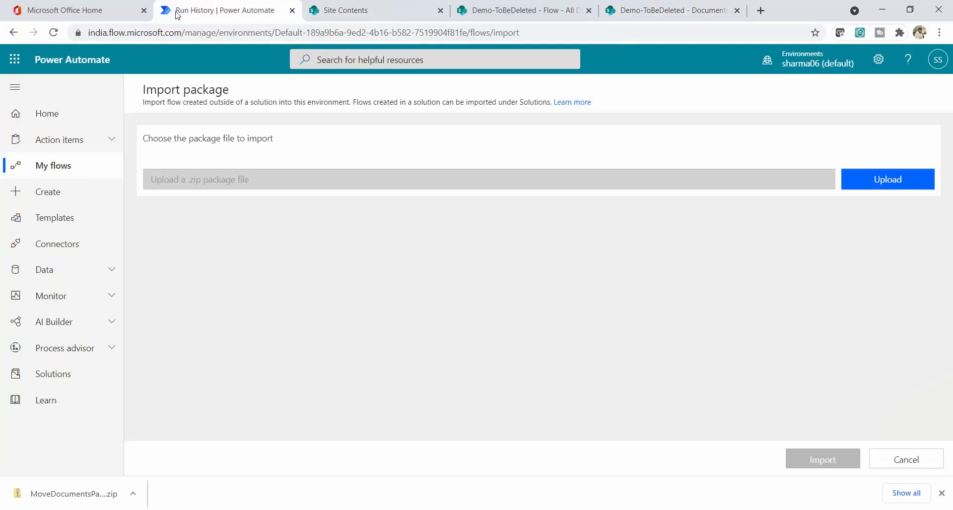
click(49, 169)
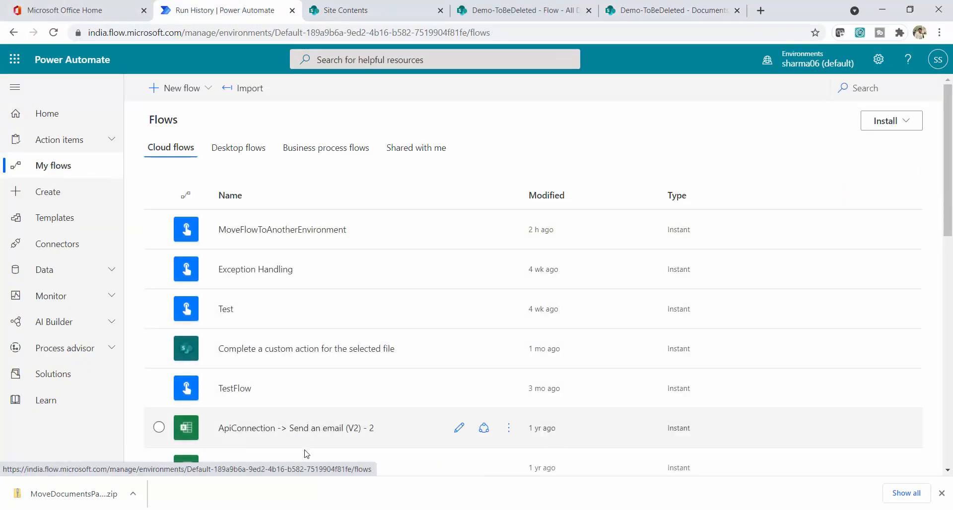
mouse_move(536, 509)
click(536, 471)
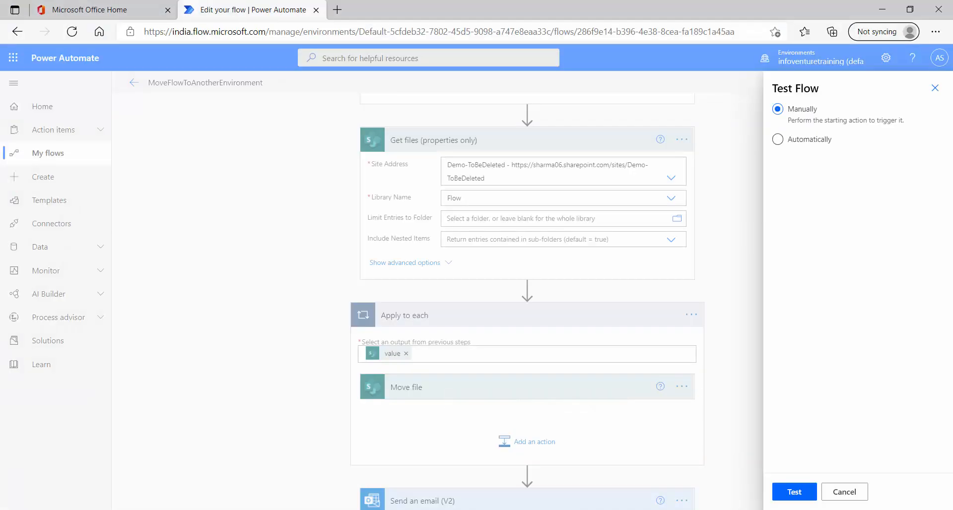
click(43, 166)
click(47, 162)
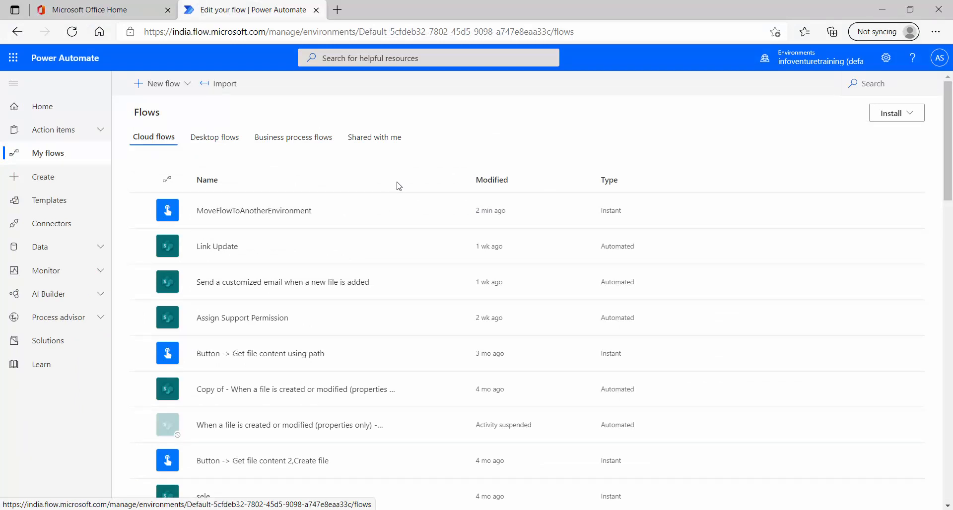
Step: Run MoveFlowToAnotherEnvironment from the list of cloud flows with its existing app connections
click(389, 215)
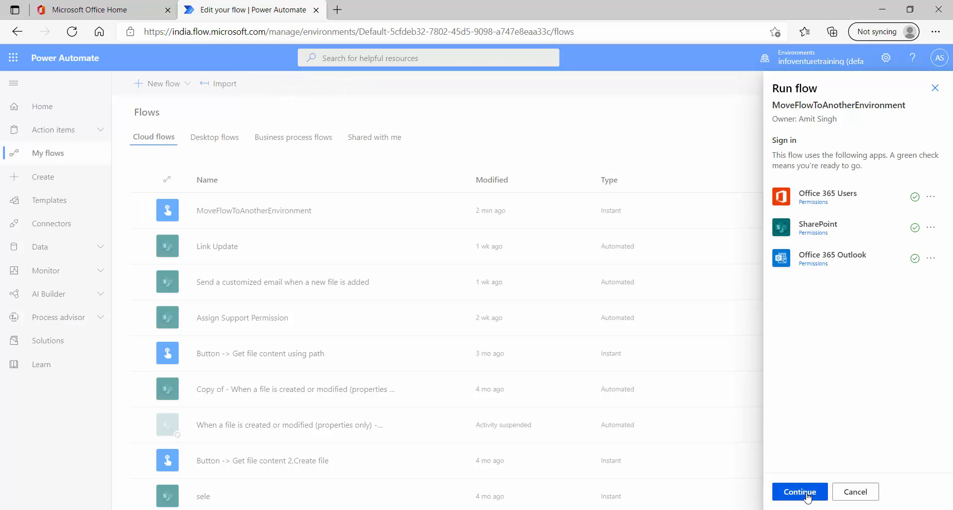
click(807, 495)
click(808, 496)
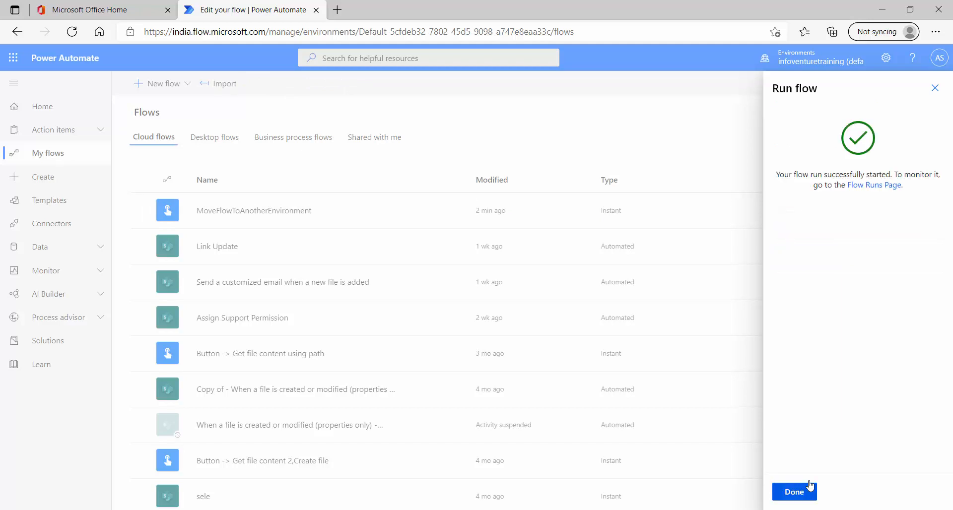
click(791, 498)
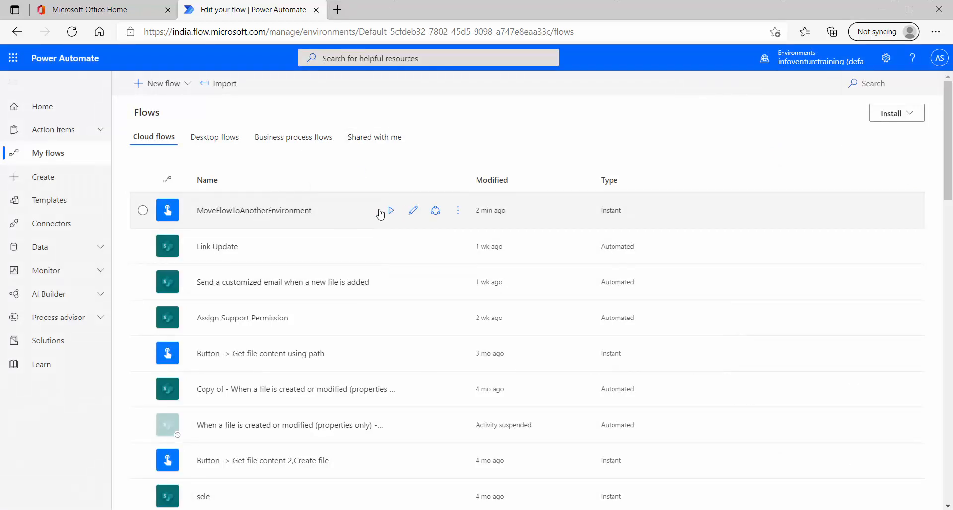
Step: Open the flow's latest run and examine the error details, inputs and outputs of Get user profile (V2)
click(274, 212)
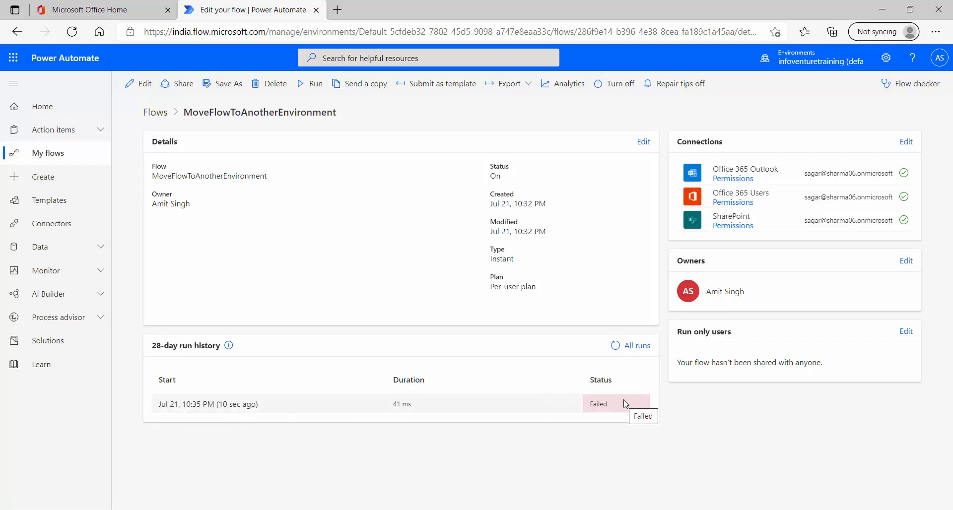
click(178, 404)
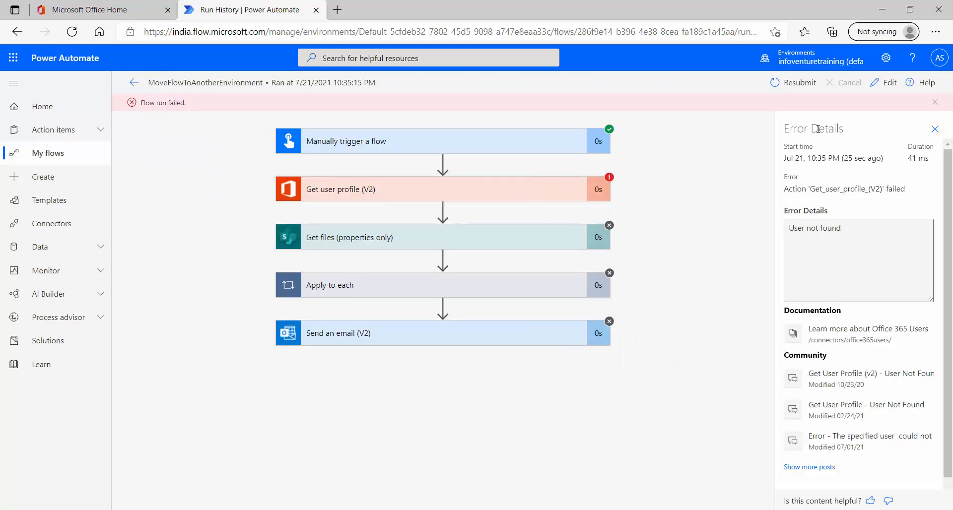
click(402, 189)
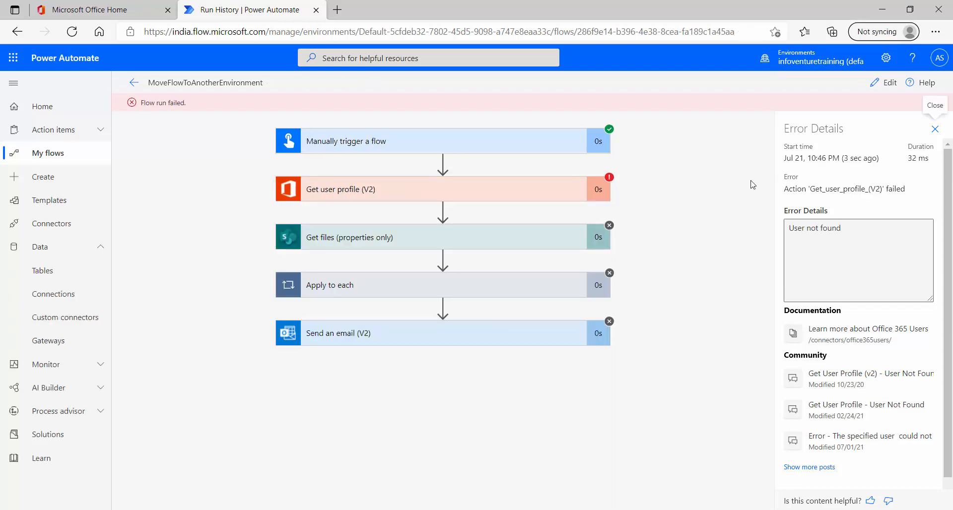
scroll(842, 343, down, 1)
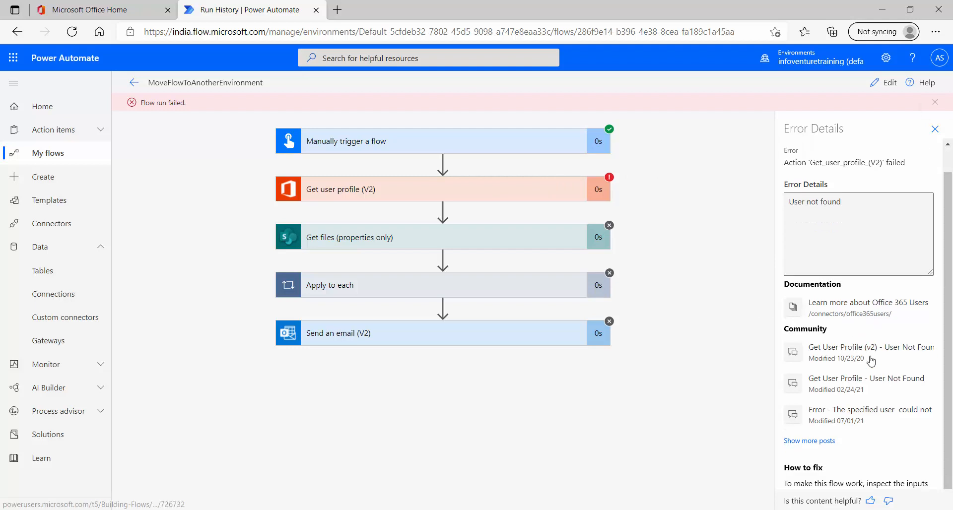
click(499, 187)
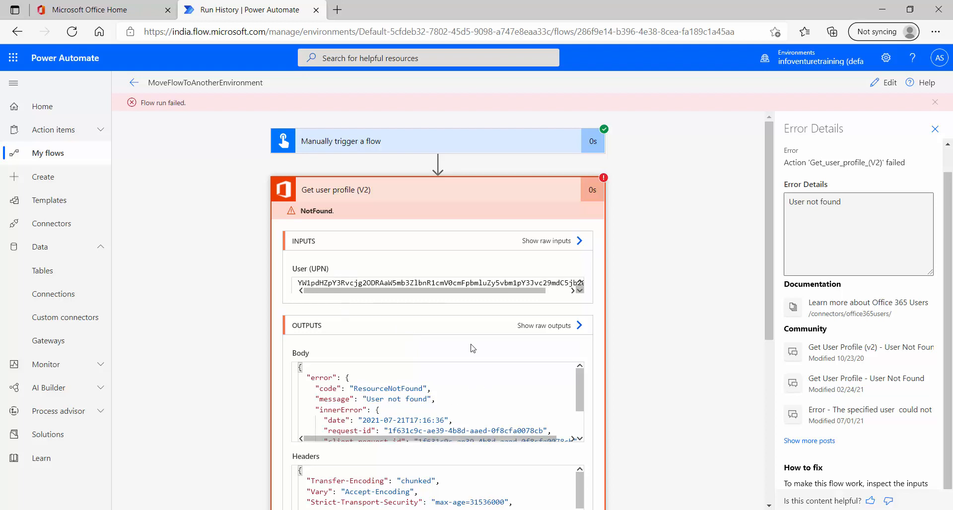
scroll(471, 346, down, 3)
scroll(477, 249, up, 3)
Step: Switch the Get user profile (V2) connection to the infoventuretraining account, check the connection used by Get files (properties only), and save the flow
click(875, 86)
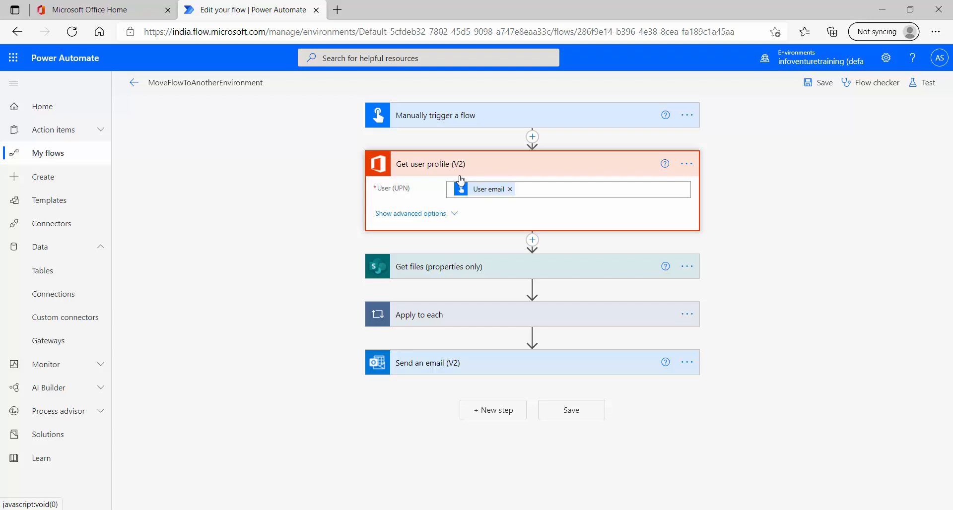
click(692, 164)
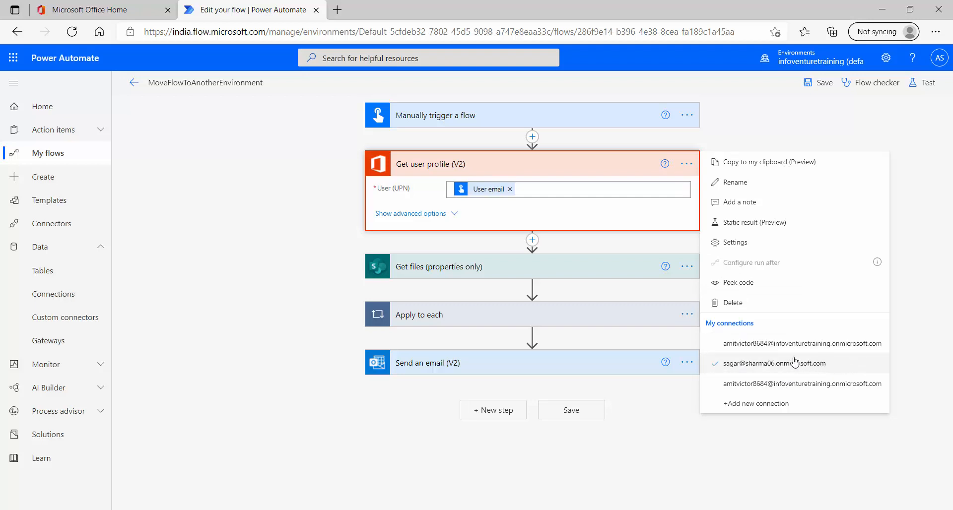
click(780, 343)
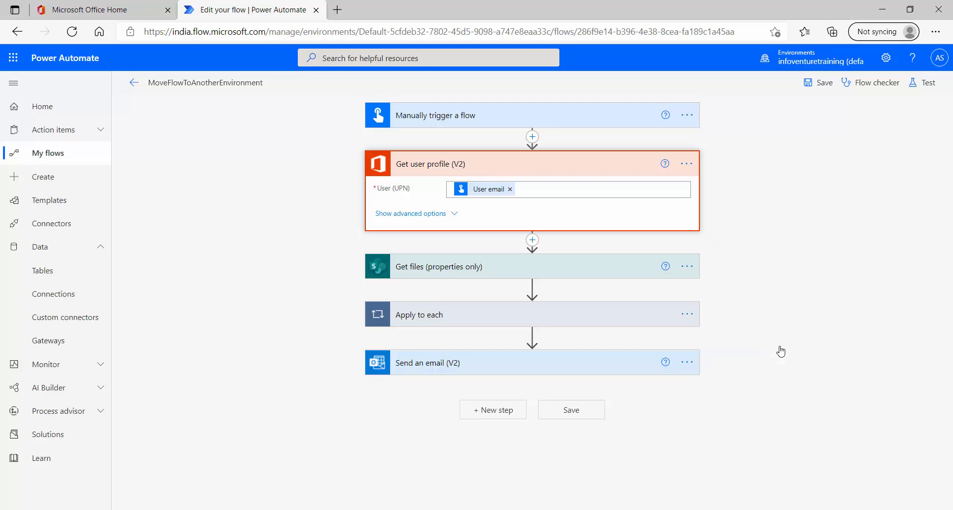
click(686, 268)
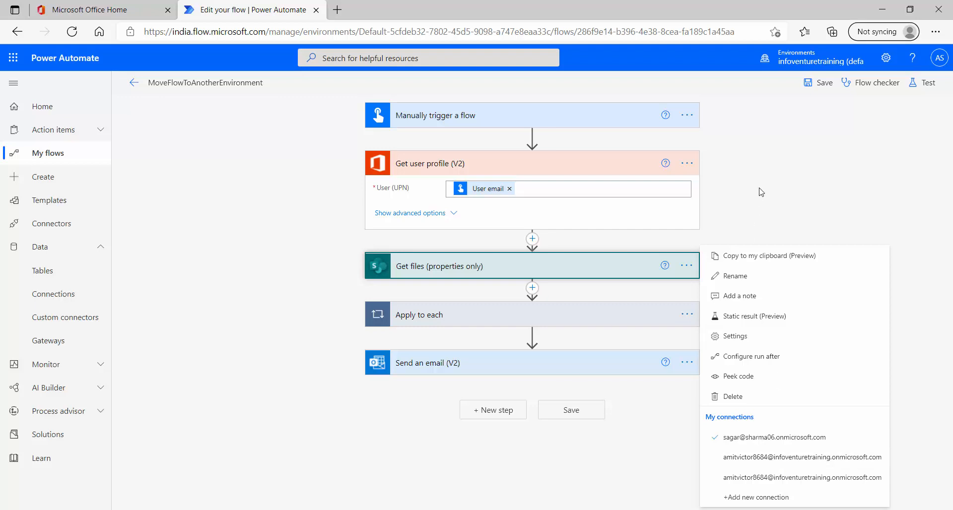
click(770, 198)
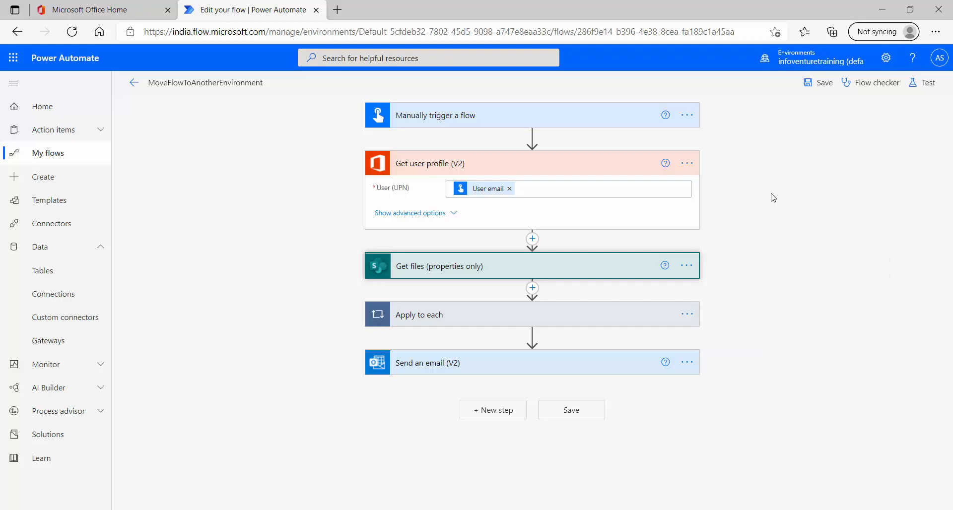
click(823, 83)
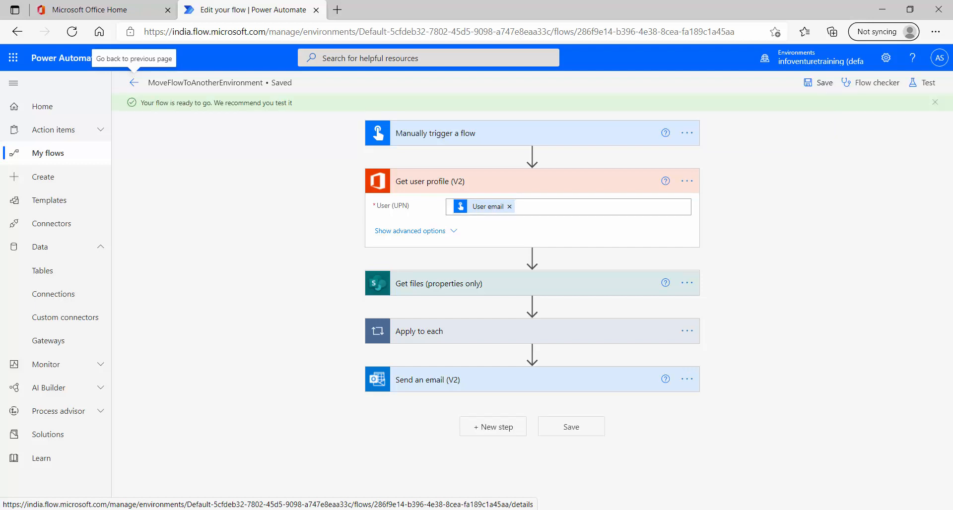
Step: Test the saved flow by triggering it manually with the listed Office 365 Users, SharePoint and Office 365 Outlook connections
click(926, 89)
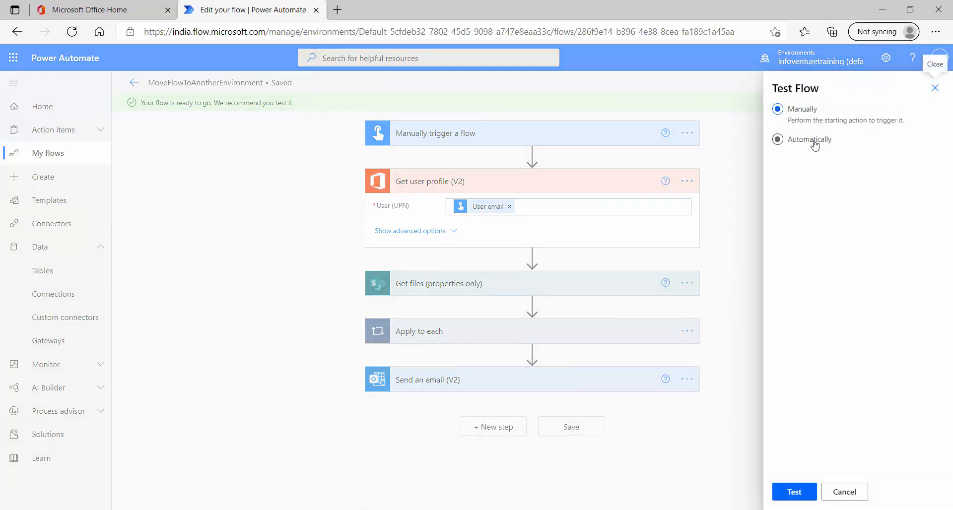
click(795, 492)
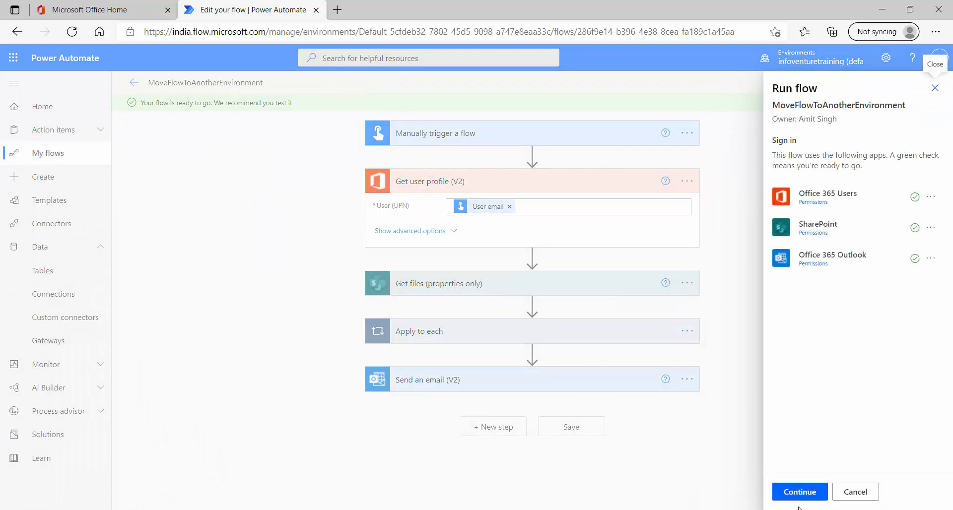
click(797, 493)
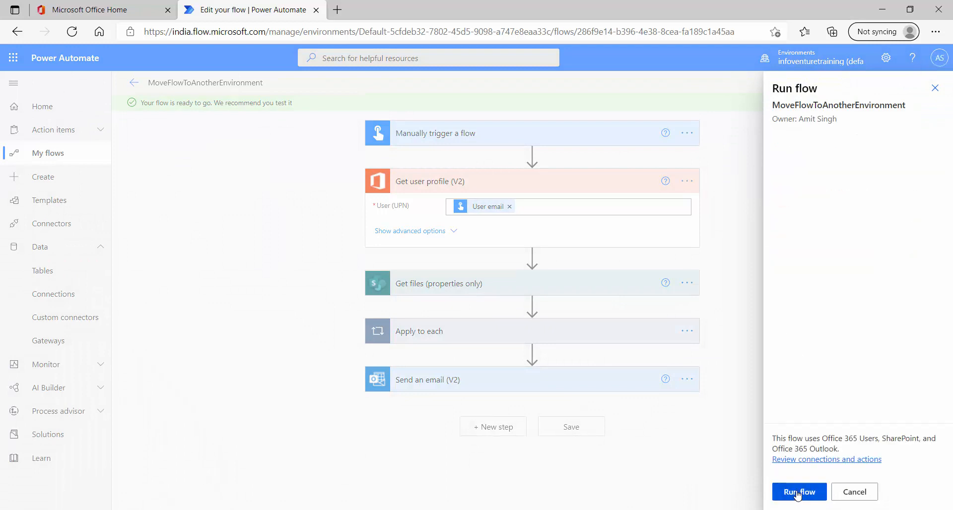
click(797, 492)
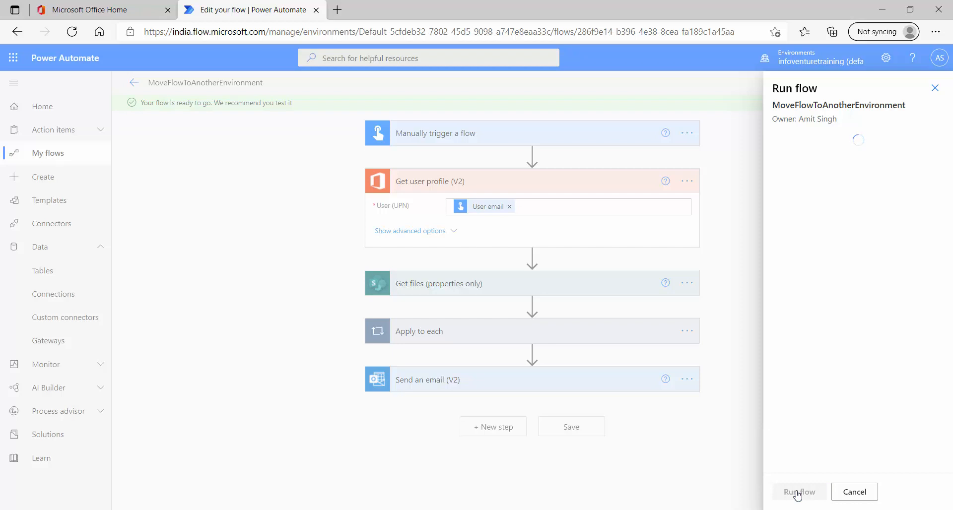
click(796, 493)
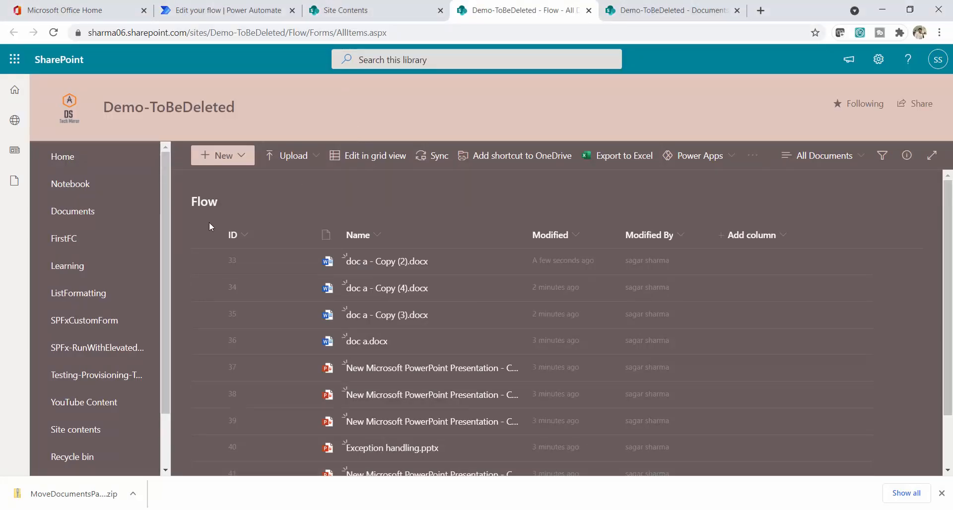
Step: Reload the Flow and Documents libraries of the Demo-ToBeDeleted site and check where the files are
click(655, 7)
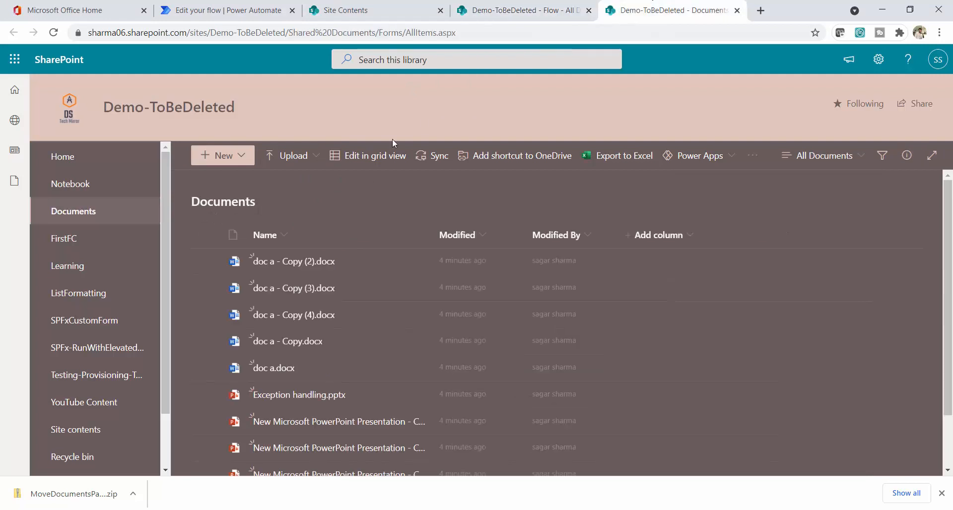
click(481, 15)
click(467, 28)
key(Return)
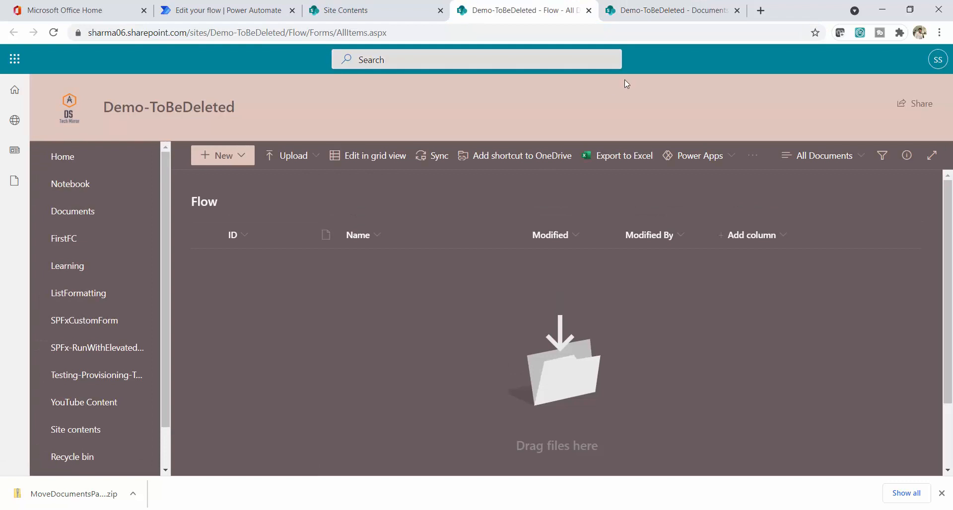
click(646, 10)
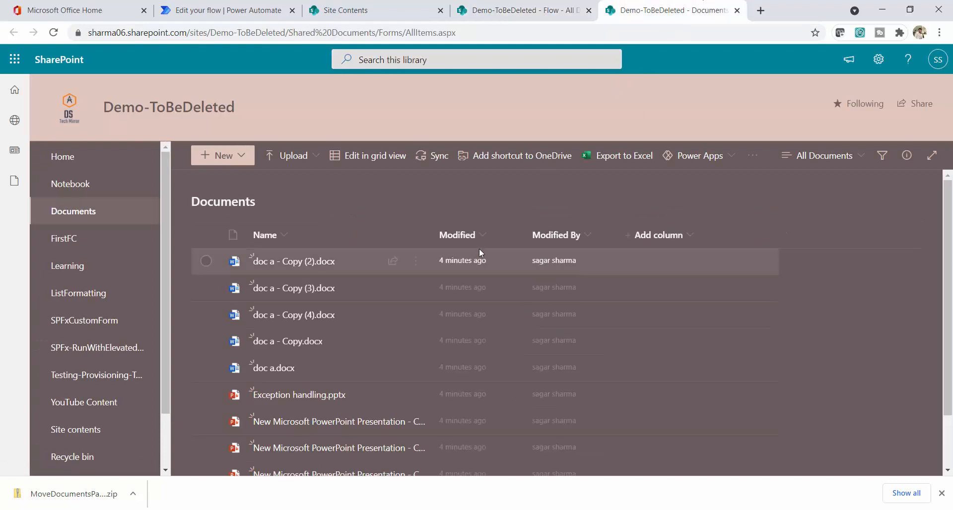
click(509, 29)
key(Return)
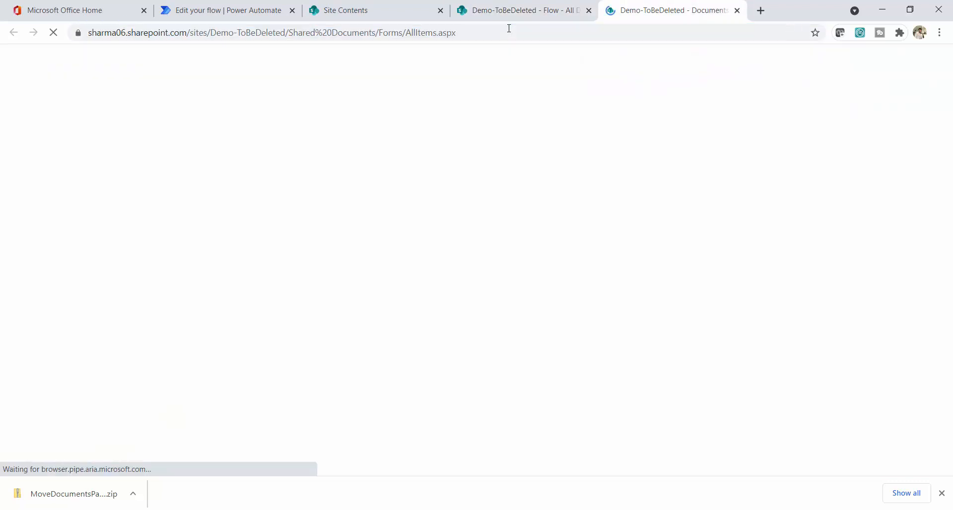
scroll(452, 302, down, 1)
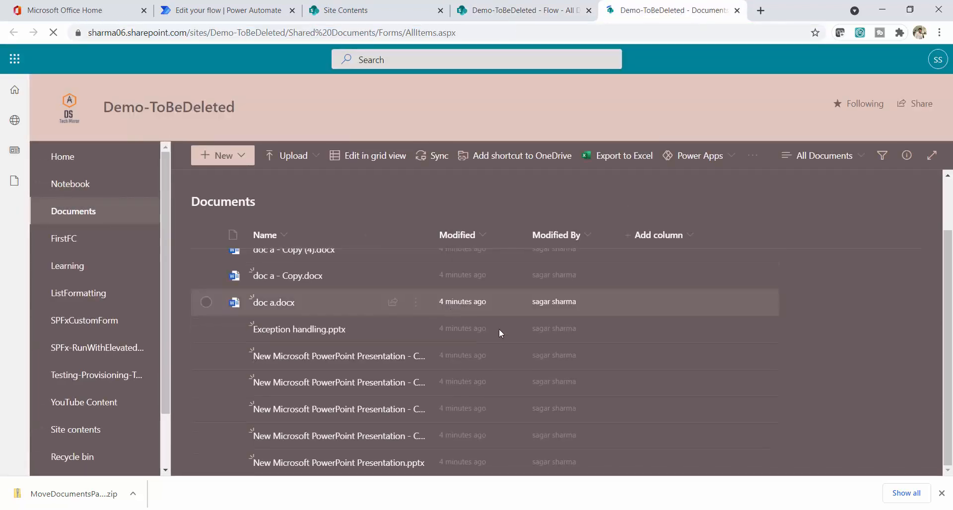